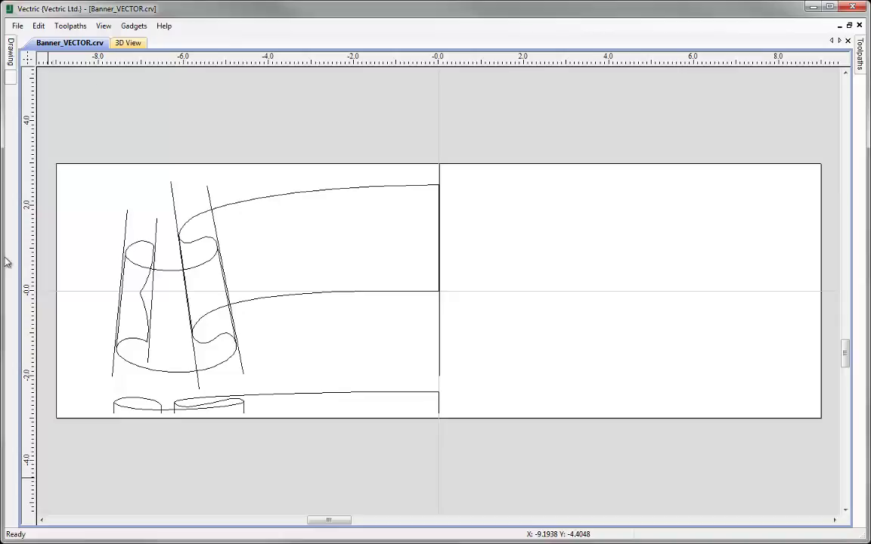
# Close the banner file and create a new job 18 inches wide, 6 inches high and 0.75 inches thick.
pyautogui.click(17, 26)
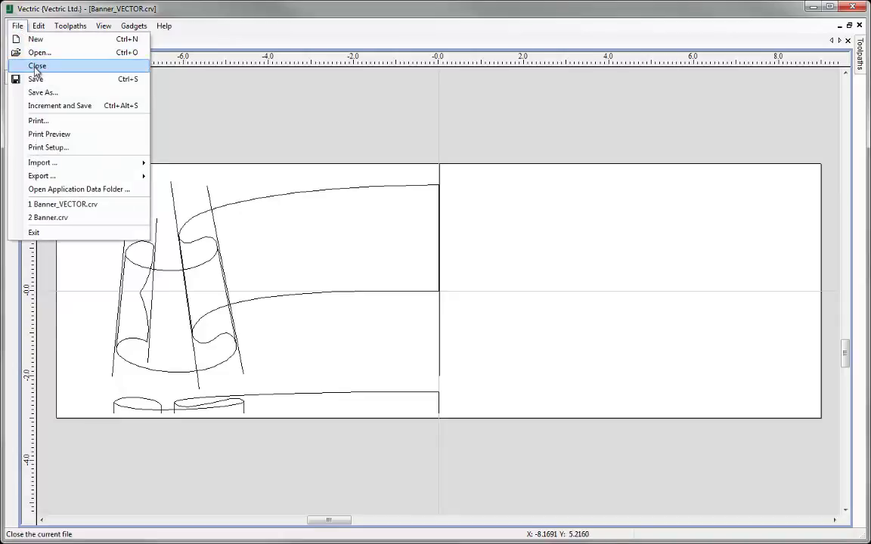
pyautogui.click(36, 67)
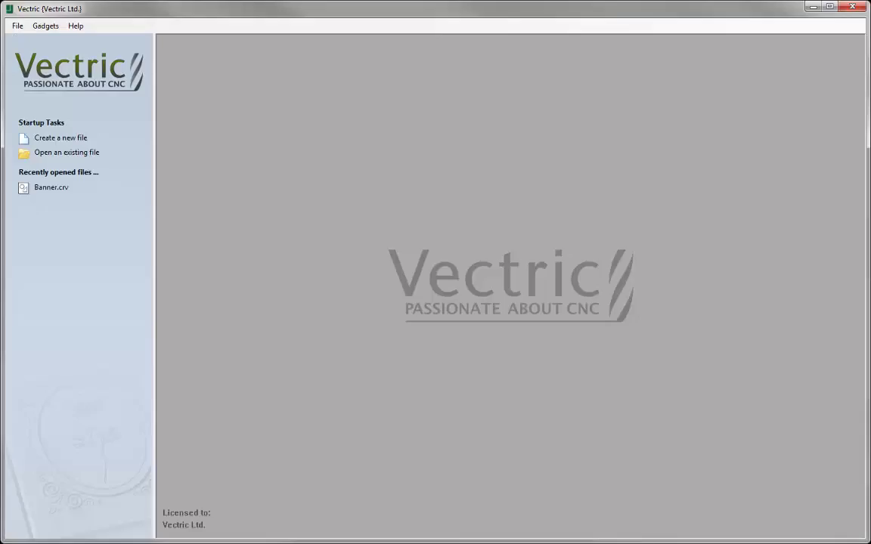
pyautogui.click(60, 139)
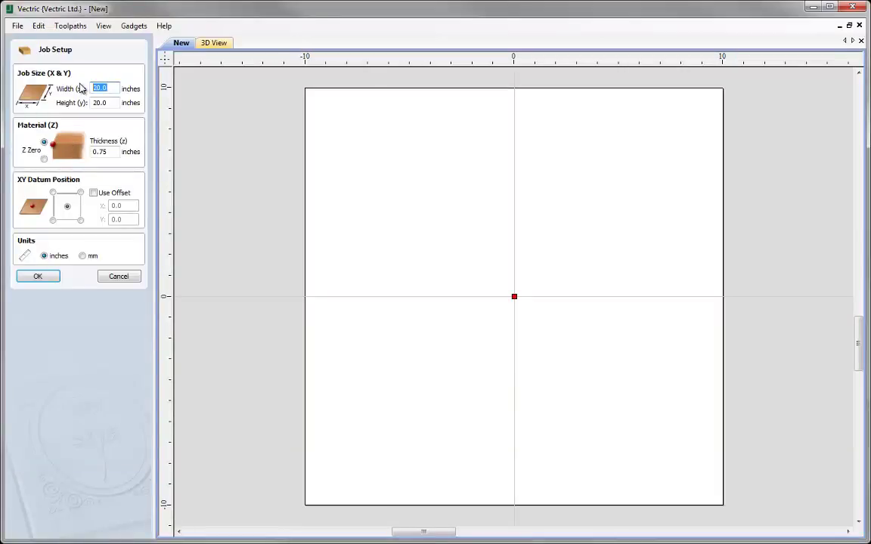
pyautogui.press('Tab')
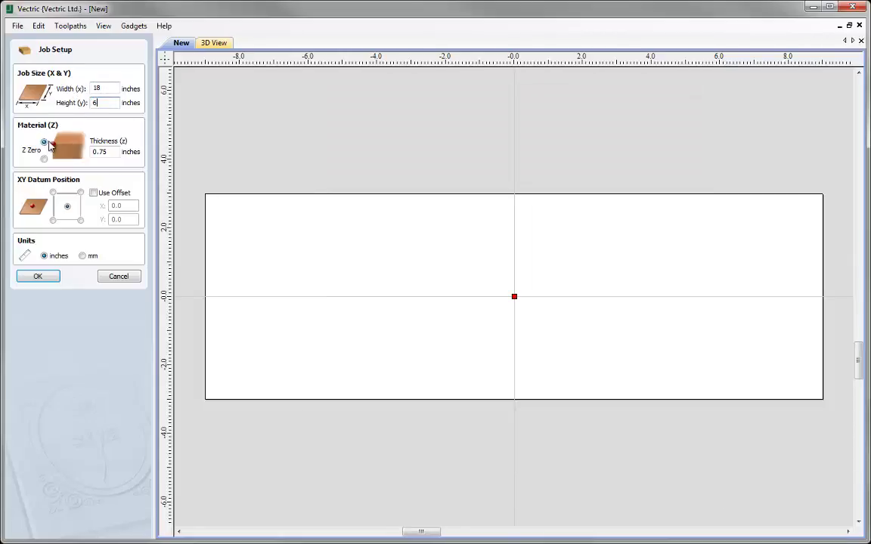
pyautogui.doubleClick(101, 151)
pyautogui.click(38, 276)
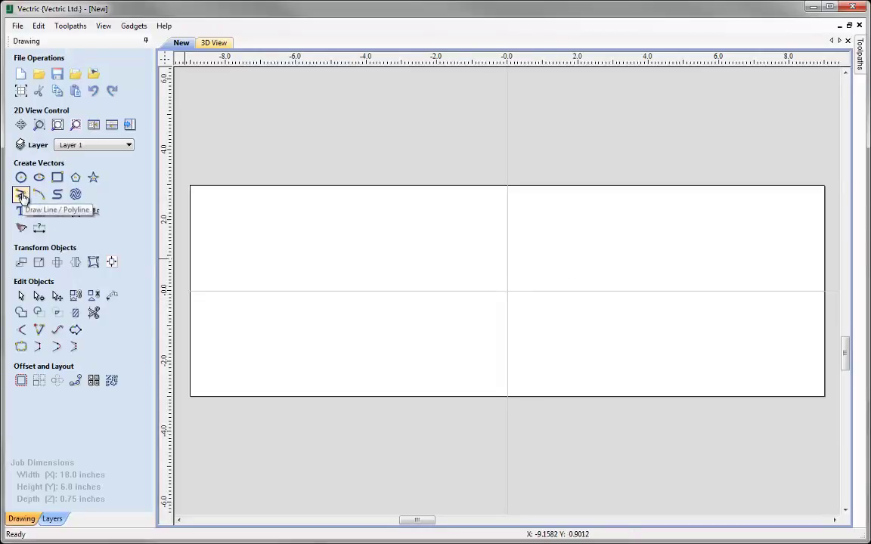
# Draw an open zigzag polyline from X 0, Y 0 through four more points in the lower left half of the job.
pyautogui.click(21, 196)
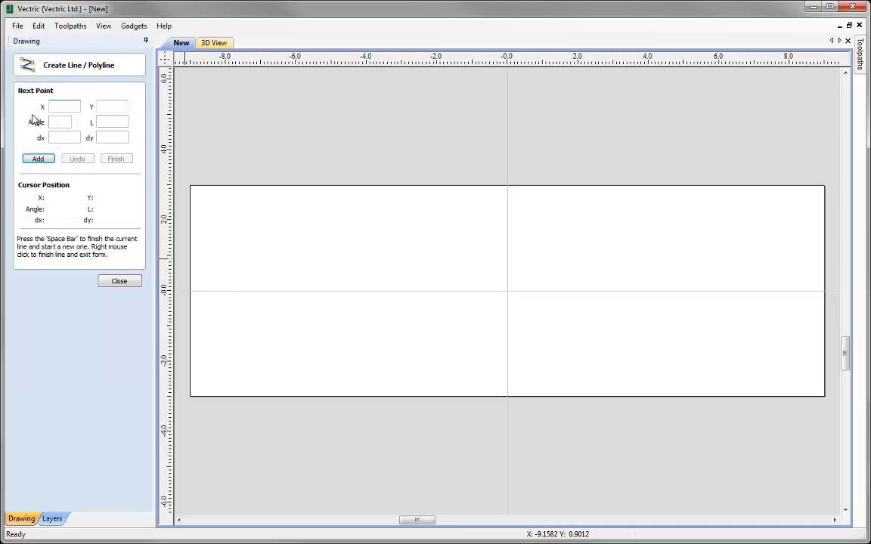
pyautogui.click(64, 105)
pyautogui.click(38, 159)
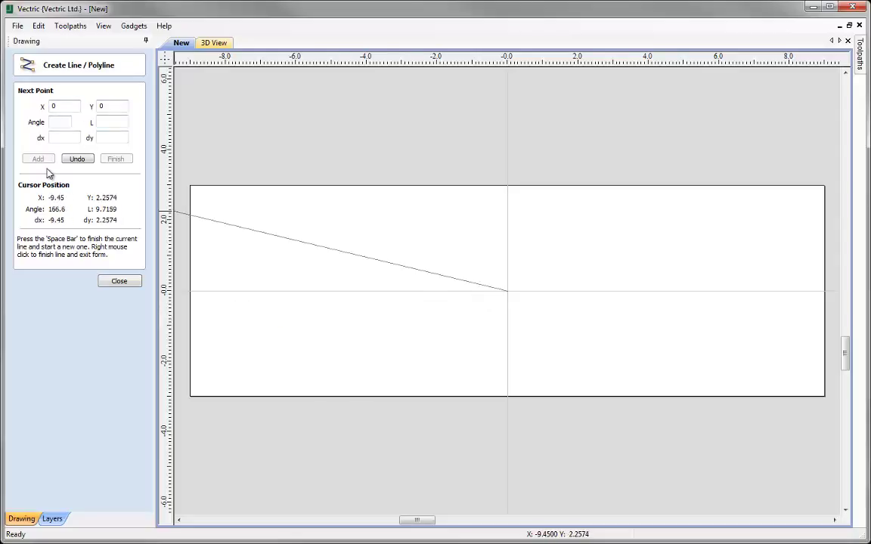
pyautogui.click(310, 313)
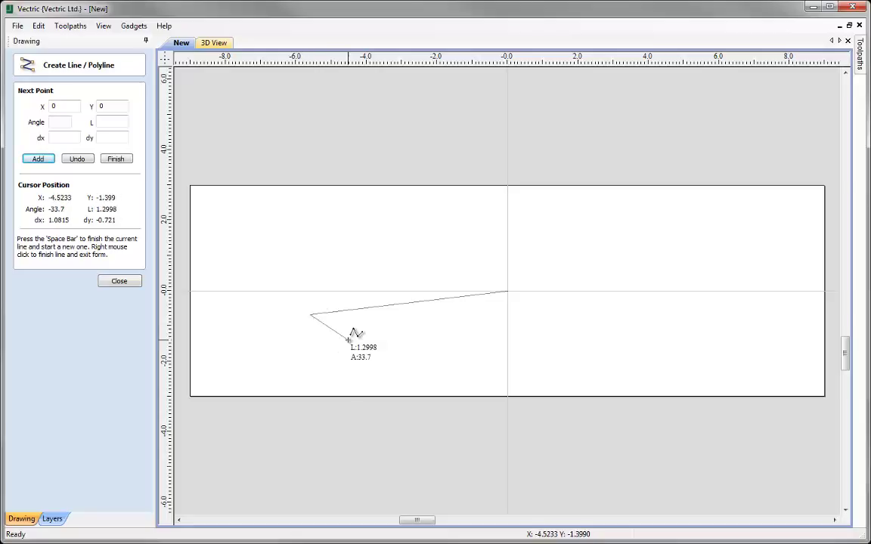
pyautogui.click(341, 341)
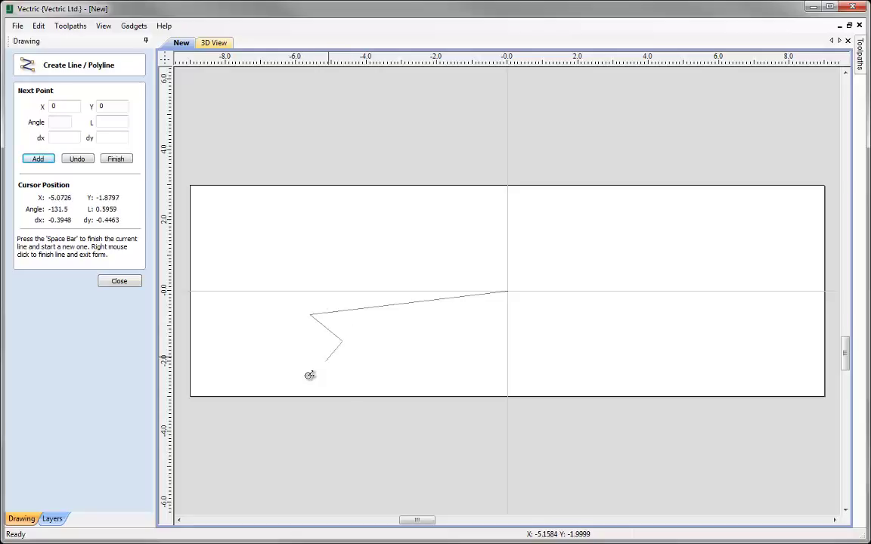
pyautogui.click(237, 347)
pyautogui.click(259, 304)
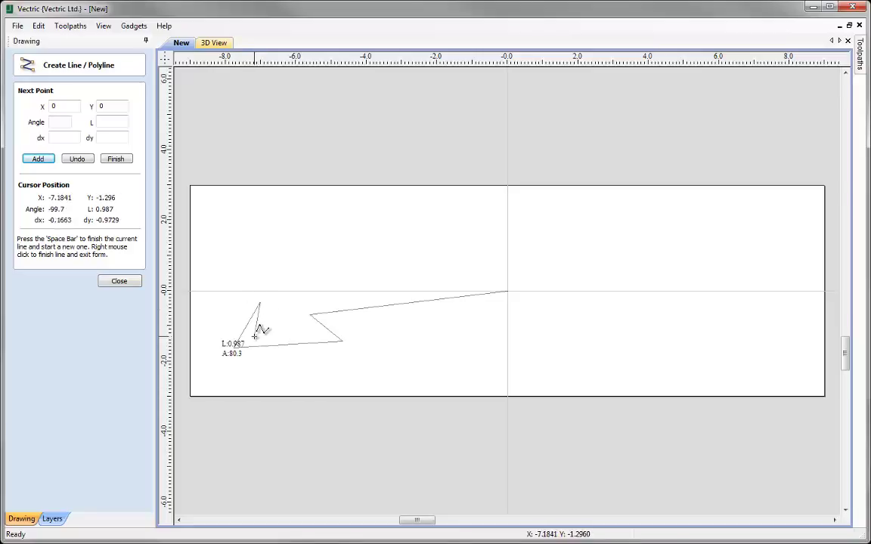
pyautogui.click(121, 281)
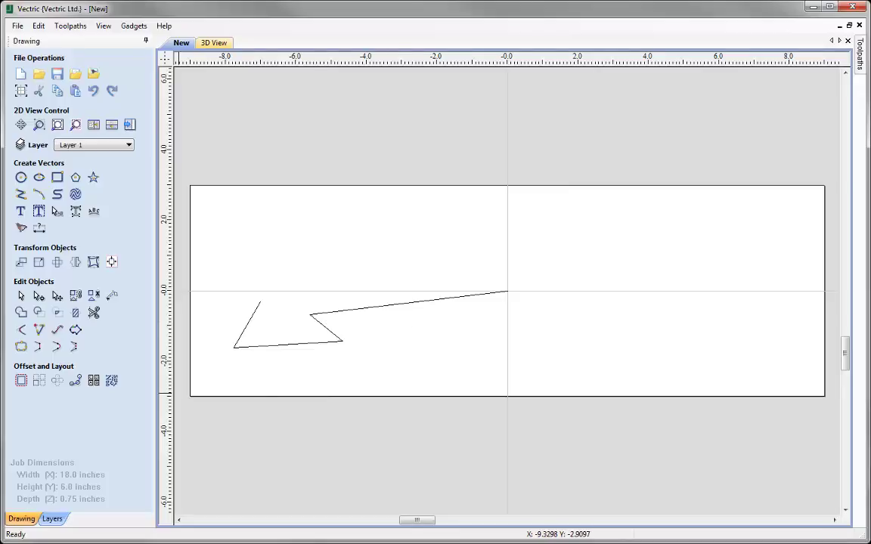
# Convert the polyline's spans to Bezier curves and smooth its interior nodes in node editing.
pyautogui.click(245, 349)
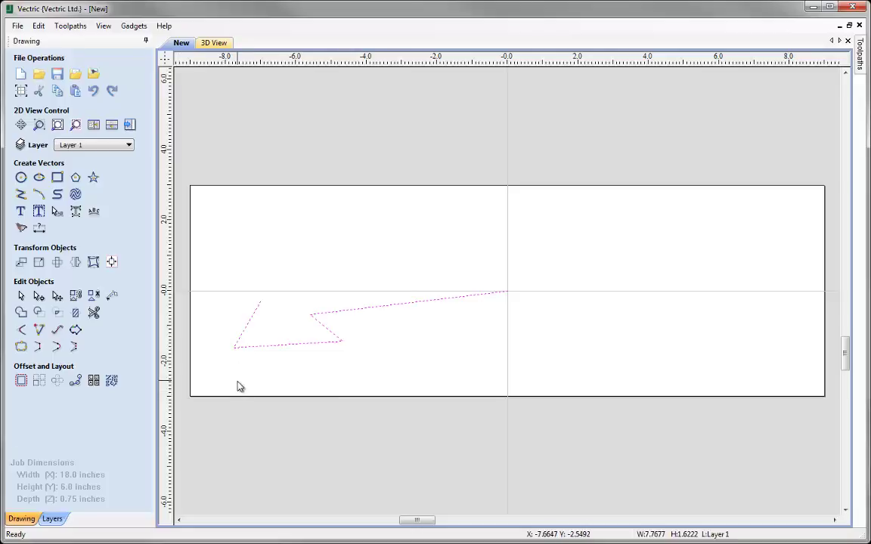
pyautogui.click(39, 297)
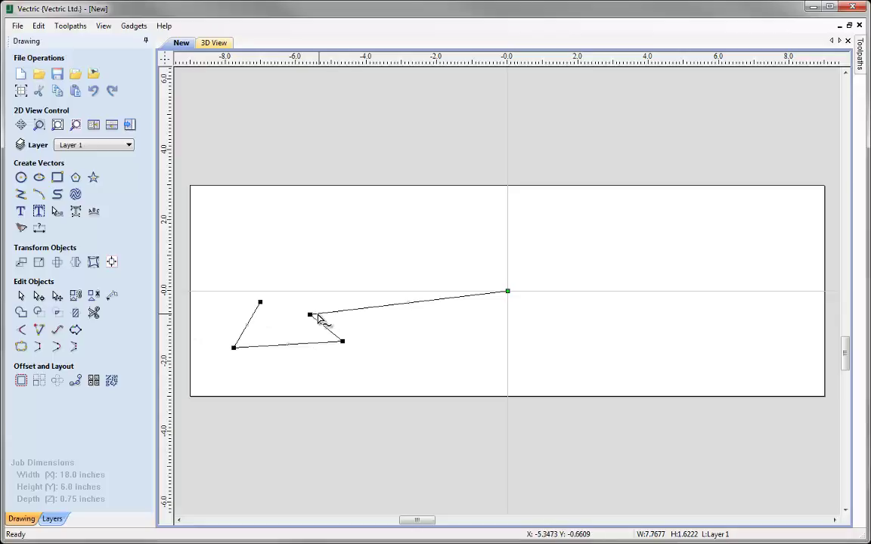
pyautogui.moveTo(208, 278); pyautogui.dragTo(360, 370)
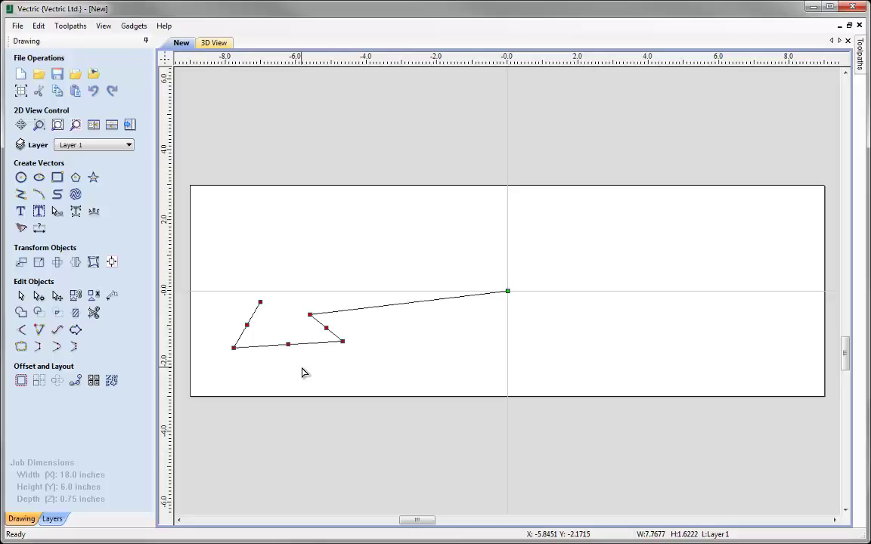
pyautogui.press('s')
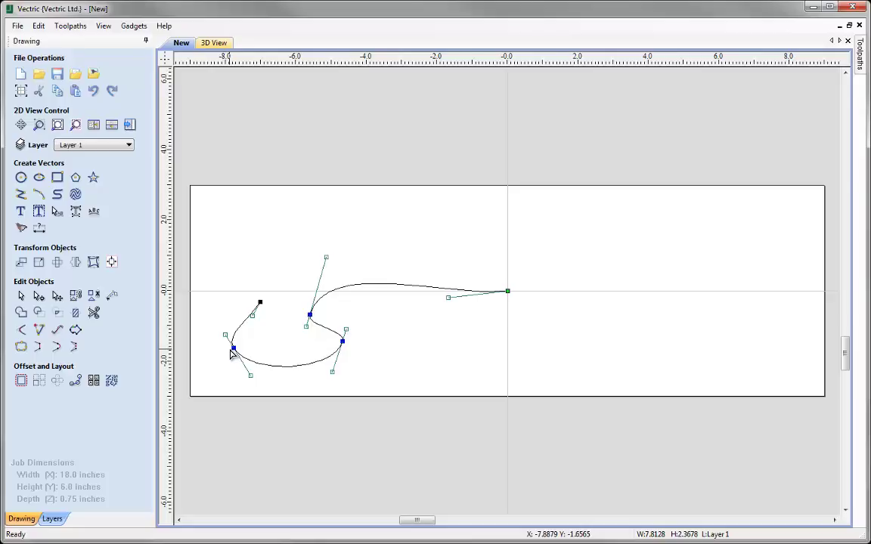
# Shorten the handle below the curve's far-left node and level the origin endpoint's handle with the horizontal centre line.
pyautogui.moveTo(249, 373)
pyautogui.mouseDown()
pyautogui.moveTo(236, 373)
pyautogui.moveTo(247, 370)
pyautogui.moveTo(238, 364)
pyautogui.mouseUp()
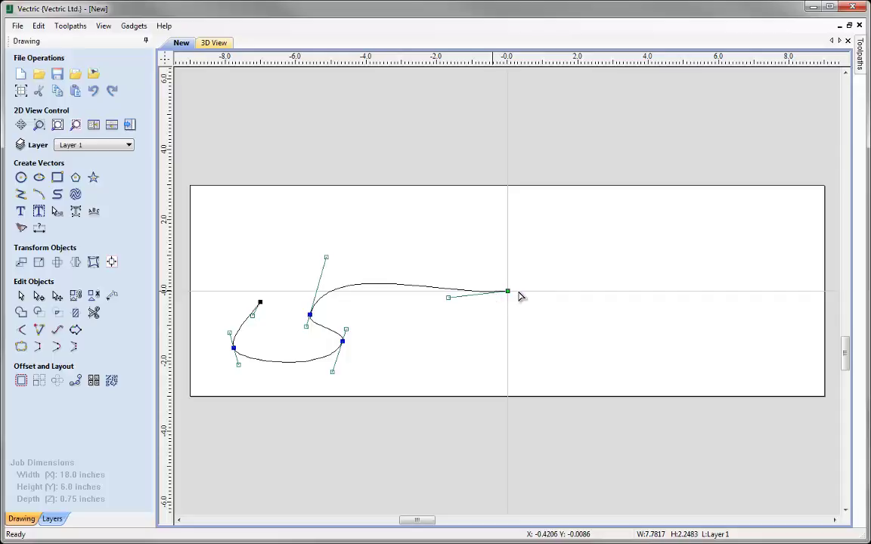
pyautogui.click(507, 291)
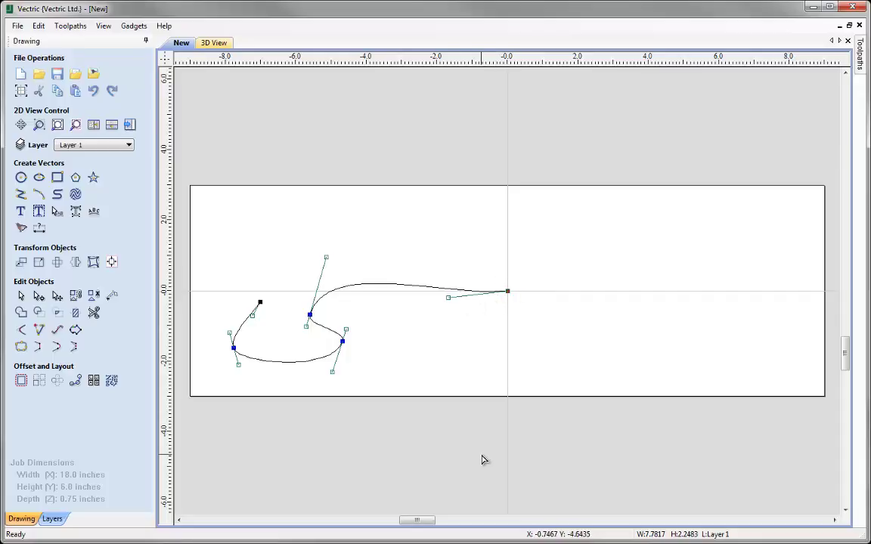
pyautogui.moveTo(434, 270); pyautogui.dragTo(461, 322)
pyautogui.press('Up')
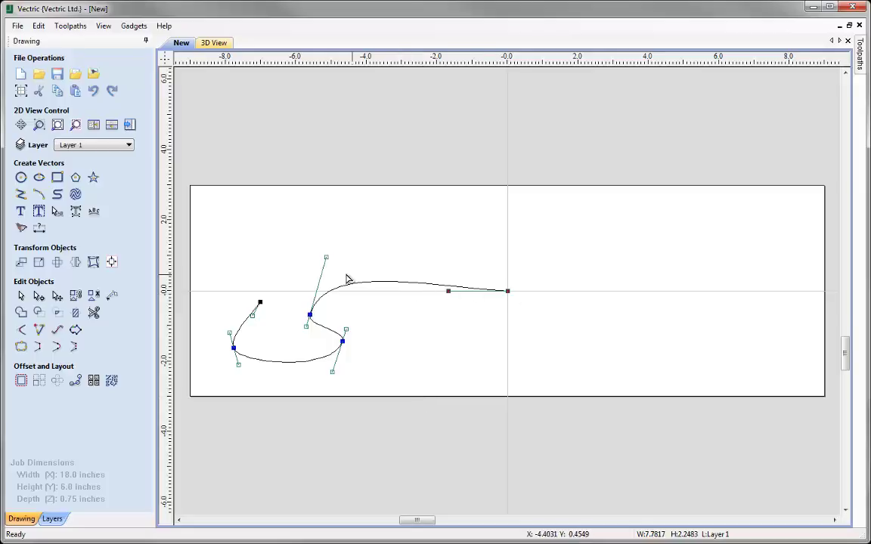
# Flatten the long upper curve with its bend handle, lower the free left end and nudge the inner fold node outward.
pyautogui.moveTo(326, 258); pyautogui.dragTo(306, 288)
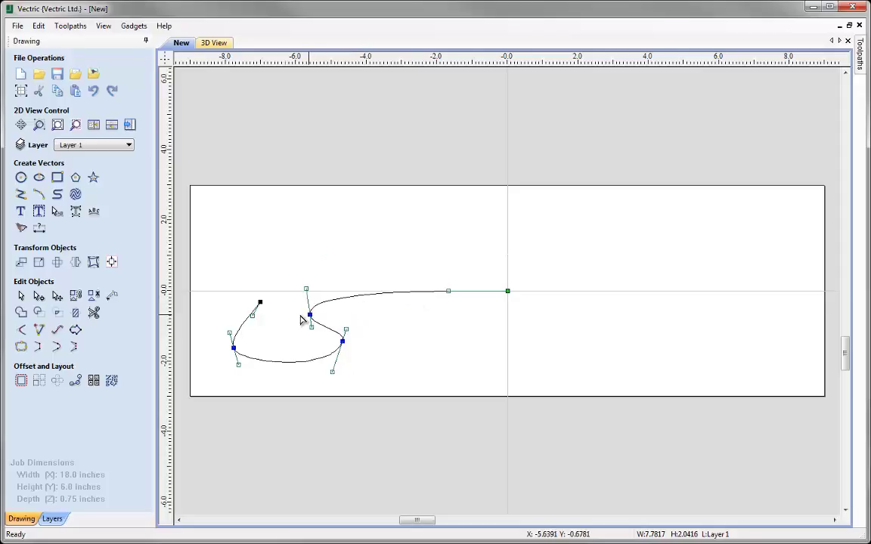
pyautogui.moveTo(260, 303)
pyautogui.mouseDown()
pyautogui.moveTo(259, 330)
pyautogui.moveTo(248, 321)
pyautogui.moveTo(265, 325)
pyautogui.moveTo(255, 321)
pyautogui.mouseUp()
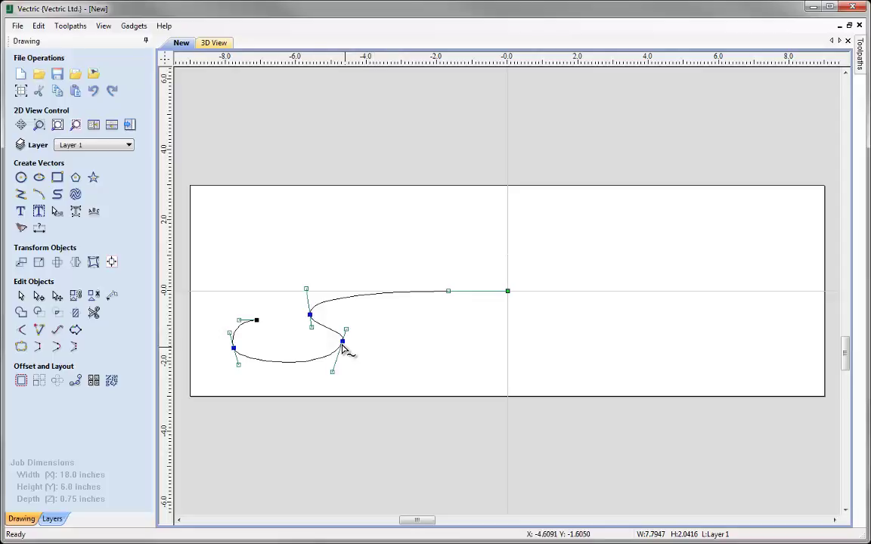
pyautogui.moveTo(342, 342); pyautogui.dragTo(347, 337)
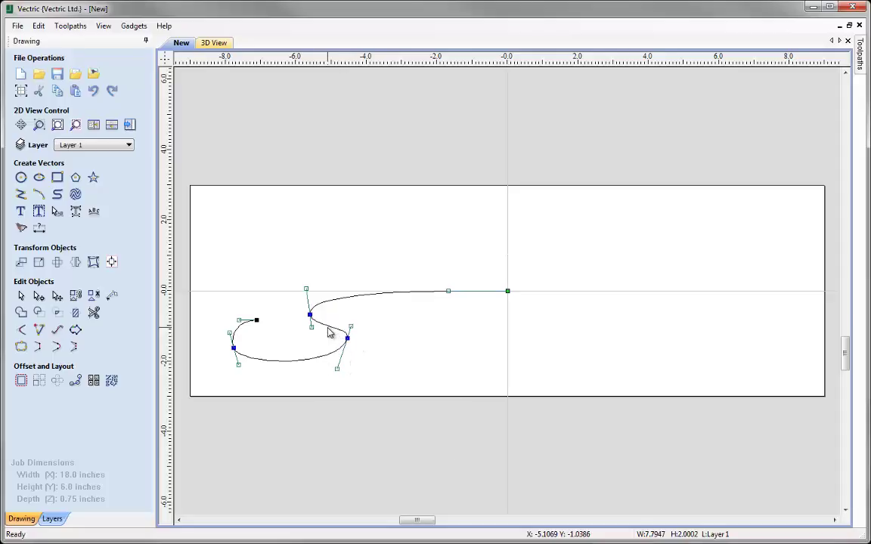
# Insert a smooth point midway along the short fold span and pull its handles into an S-bend.
pyautogui.rightClick(329, 333)
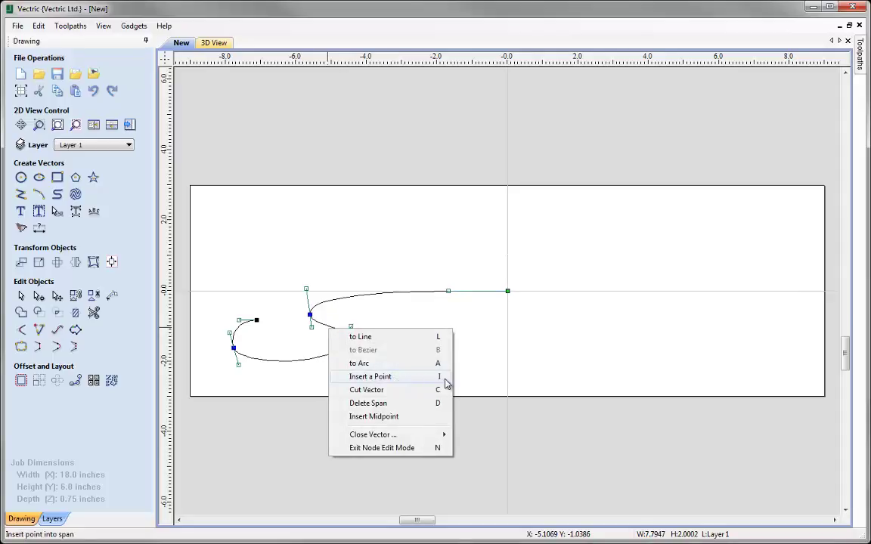
pyautogui.click(421, 381)
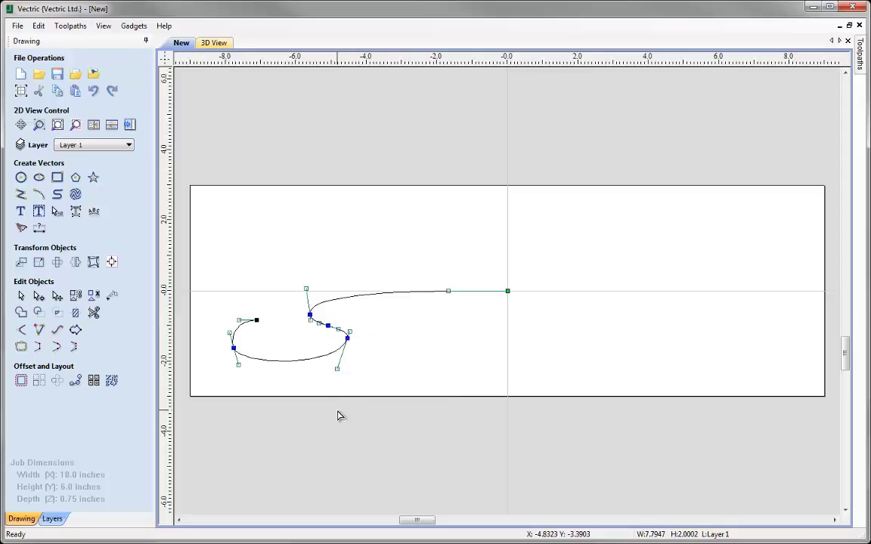
pyautogui.moveTo(339, 330); pyautogui.dragTo(342, 319)
pyautogui.press('s')
pyautogui.moveTo(308, 316); pyautogui.dragTo(337, 316)
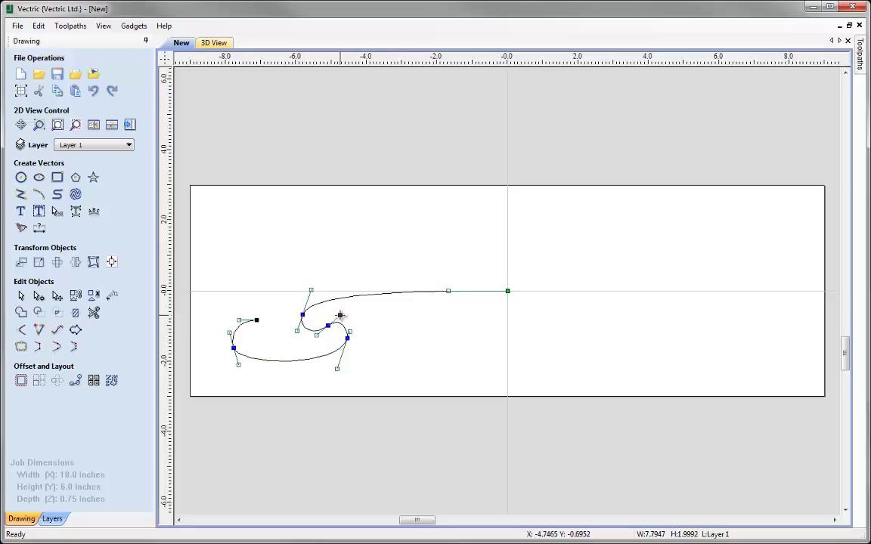
# Reshape the bottom loop and its curled left end, and slant the upper bend's handle to the right.
pyautogui.moveTo(337, 368); pyautogui.dragTo(316, 368)
pyautogui.moveTo(234, 347); pyautogui.dragTo(263, 331)
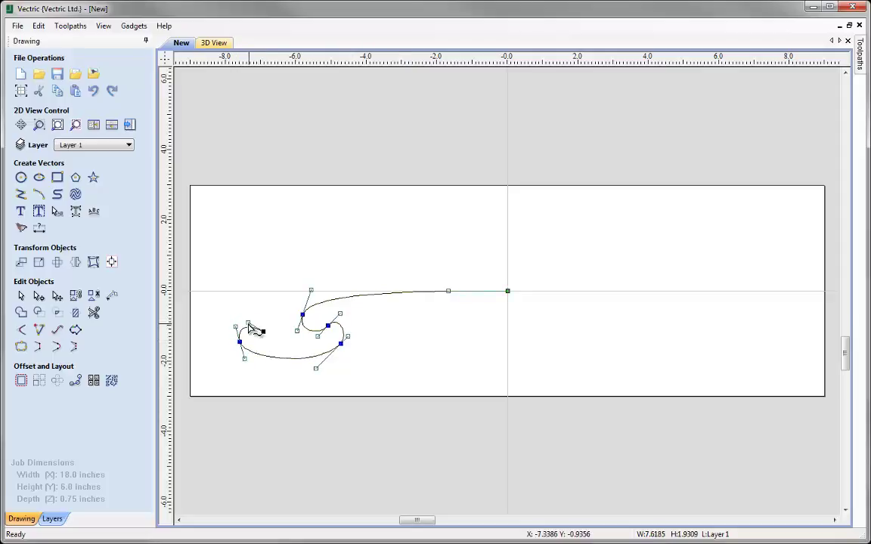
pyautogui.moveTo(239, 342)
pyautogui.mouseDown()
pyautogui.moveTo(231, 331)
pyautogui.moveTo(245, 356)
pyautogui.moveTo(235, 336)
pyautogui.mouseUp()
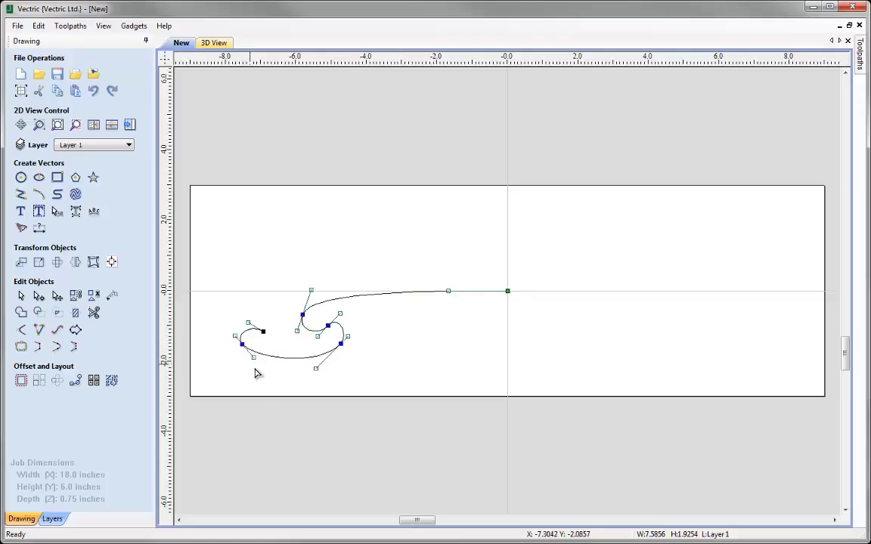
pyautogui.click(298, 333)
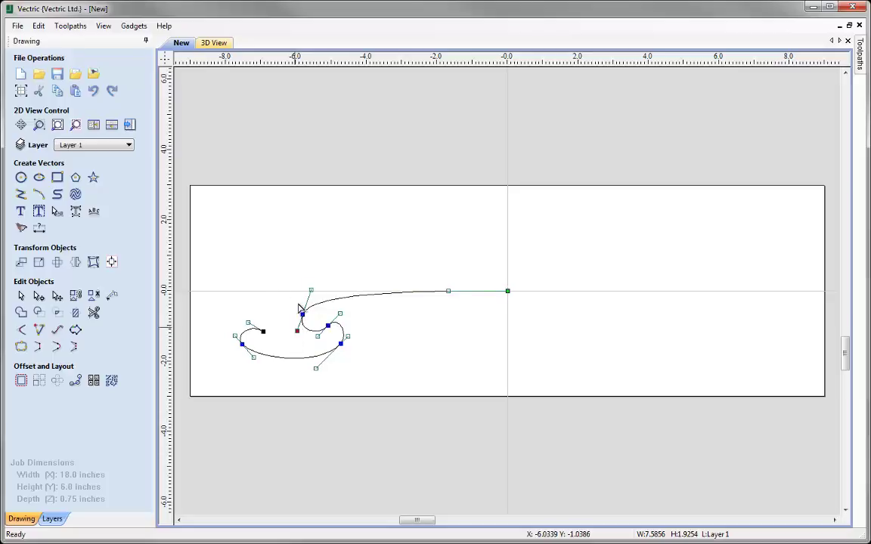
pyautogui.moveTo(310, 290)
pyautogui.mouseDown()
pyautogui.moveTo(305, 305)
pyautogui.moveTo(318, 292)
pyautogui.moveTo(304, 318)
pyautogui.moveTo(322, 289)
pyautogui.mouseUp()
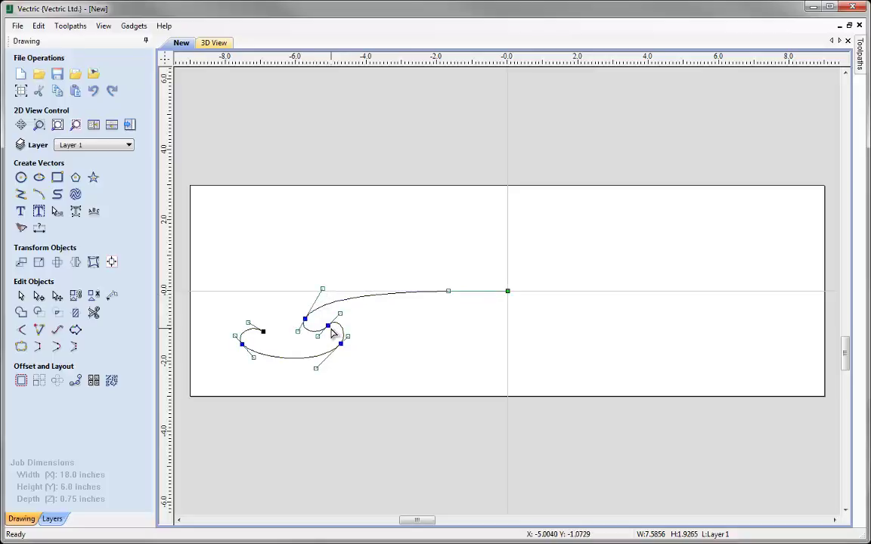
# Nudge the inserted S-bend node and the fold's right-hand node slightly inward, and finish node editing.
pyautogui.click(328, 325)
pyautogui.press('p')
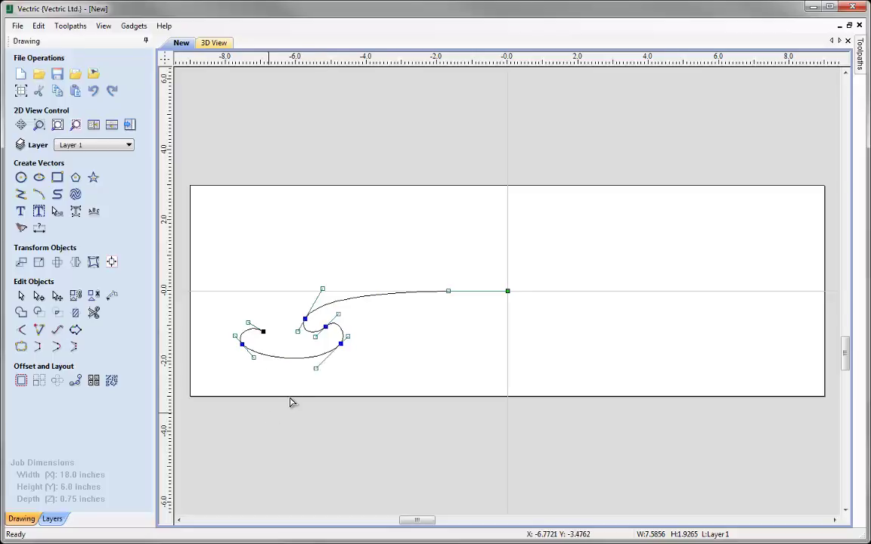
pyautogui.click(380, 367)
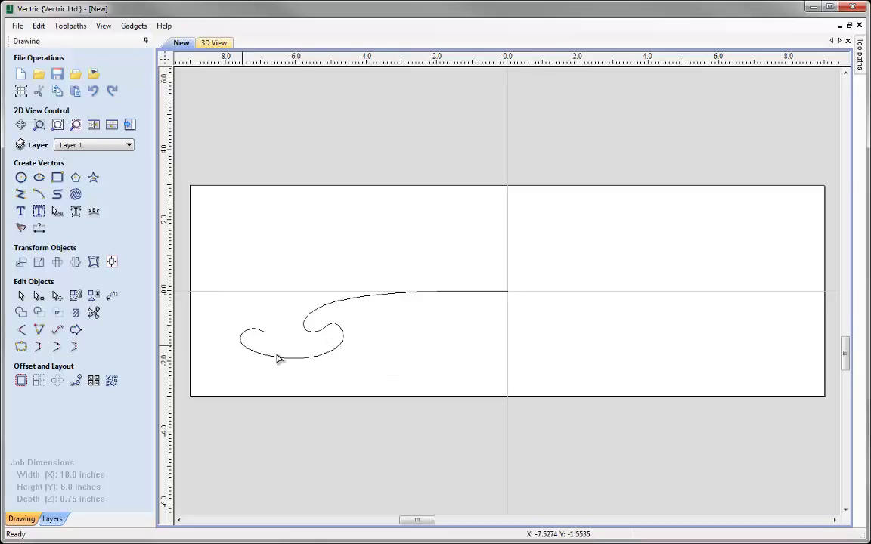
pyautogui.click(316, 360)
pyautogui.moveTo(343, 331)
pyautogui.mouseDown()
pyautogui.moveTo(335, 317)
pyautogui.moveTo(346, 352)
pyautogui.moveTo(337, 344)
pyautogui.mouseUp()
pyautogui.click(340, 344)
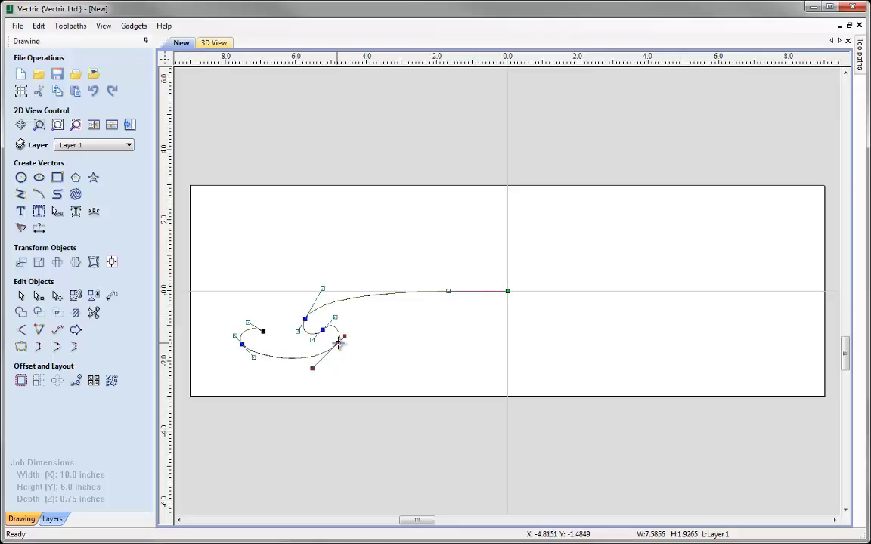
pyautogui.click(344, 361)
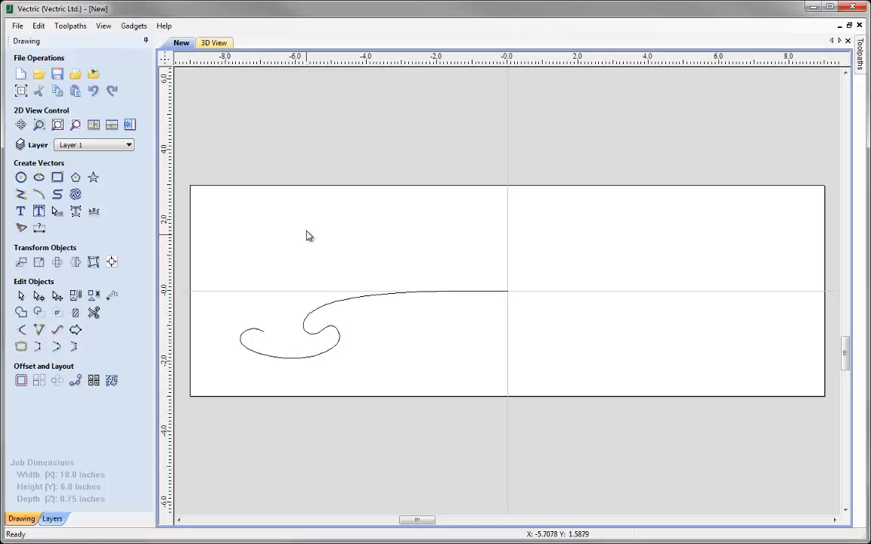
# Copy the ribbon edge curve, move the original by relative X 0.0 and Y 2.5 inches, and paste the copy at the starting position.
pyautogui.click(309, 318)
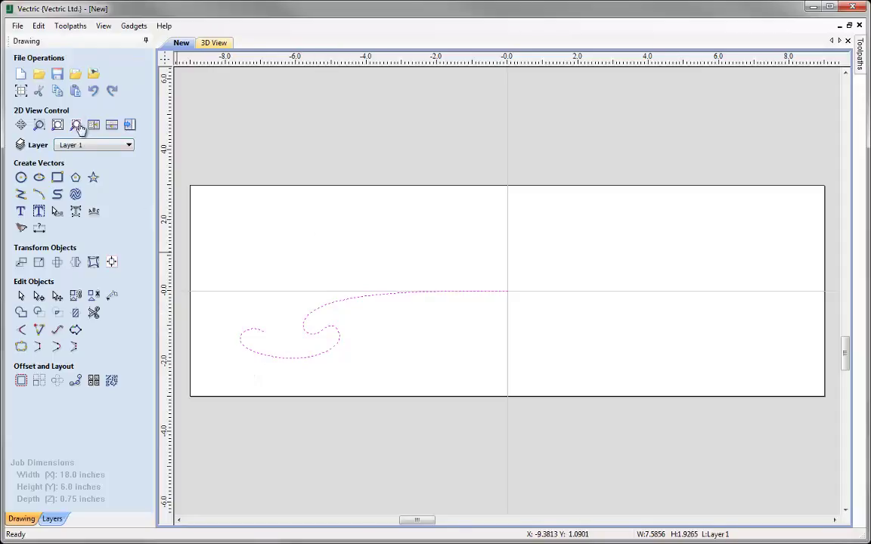
pyautogui.click(57, 92)
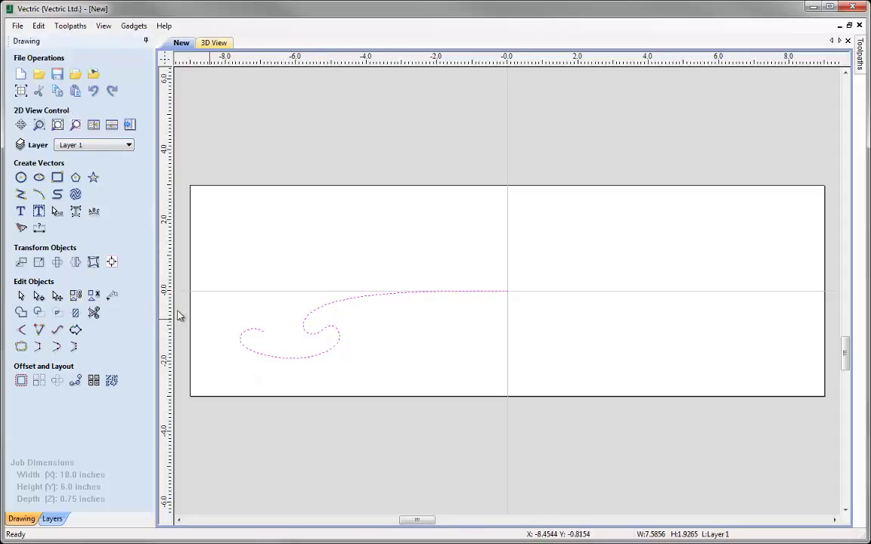
pyautogui.click(21, 263)
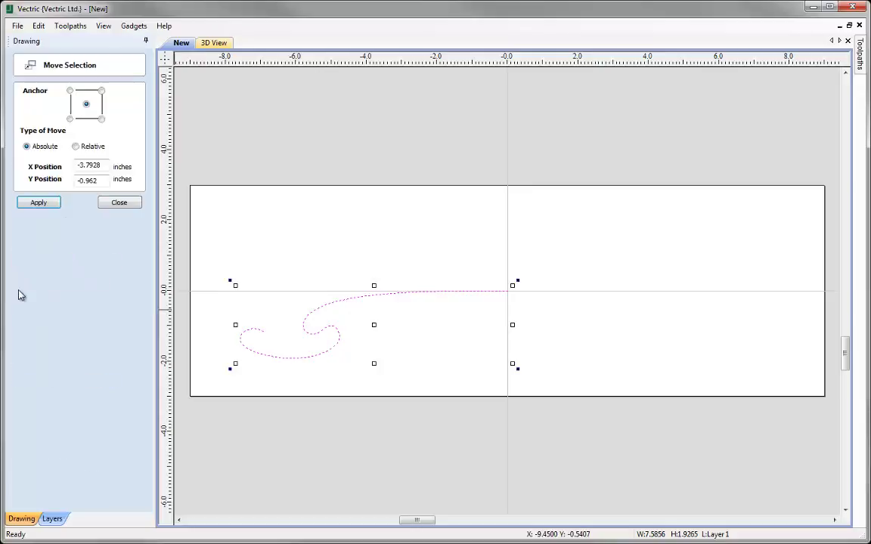
pyautogui.click(77, 148)
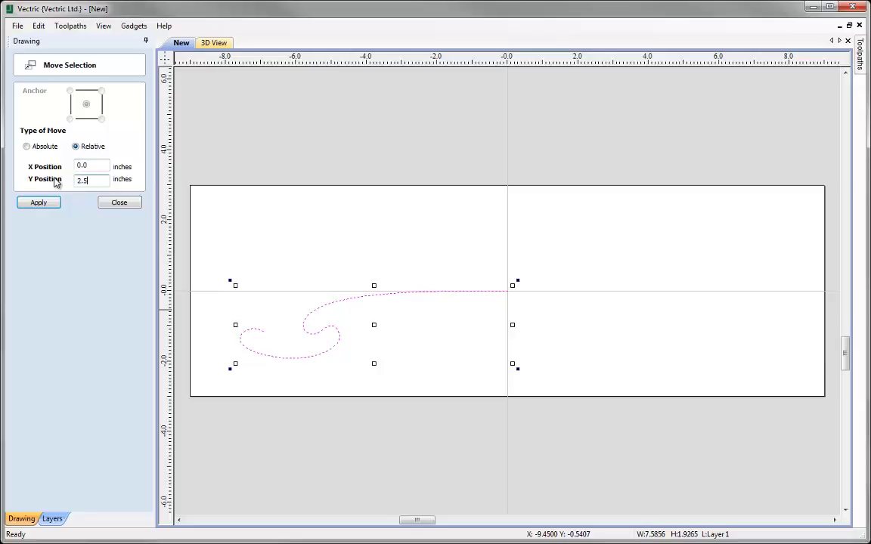
pyautogui.click(45, 202)
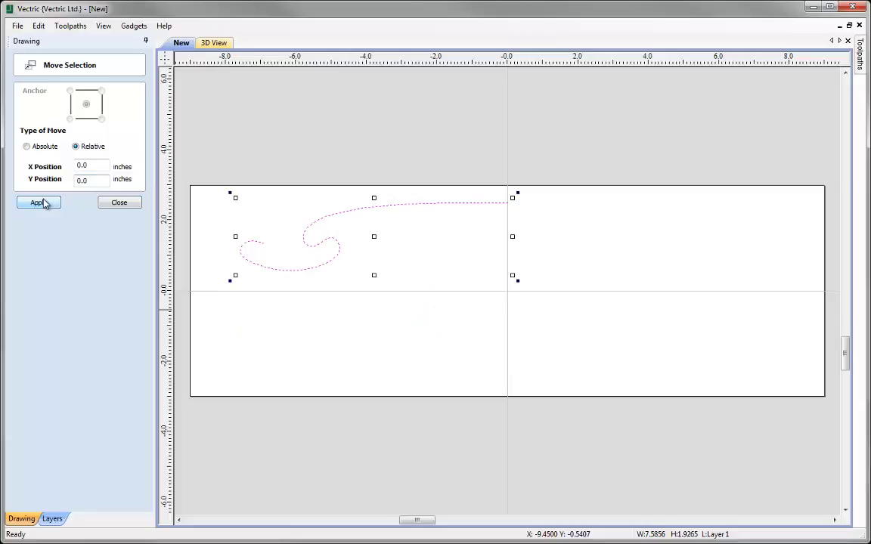
pyautogui.click(110, 210)
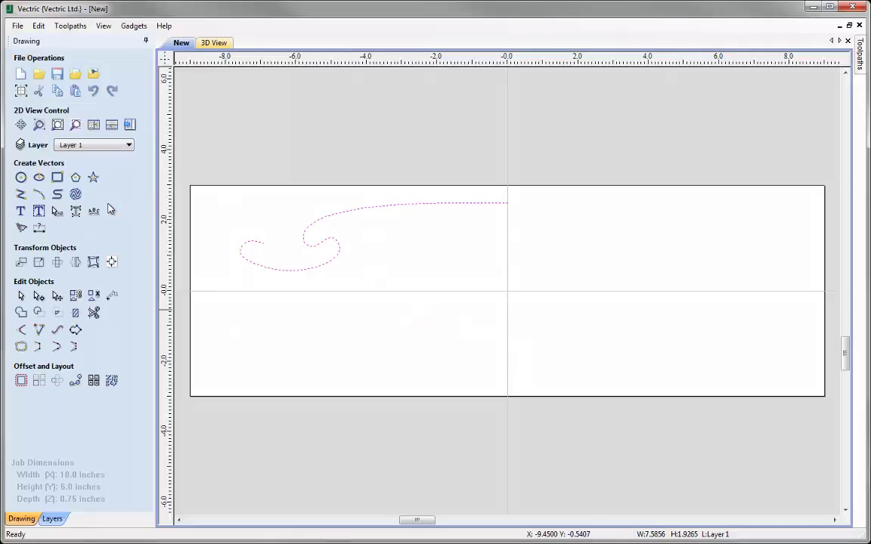
pyautogui.click(76, 91)
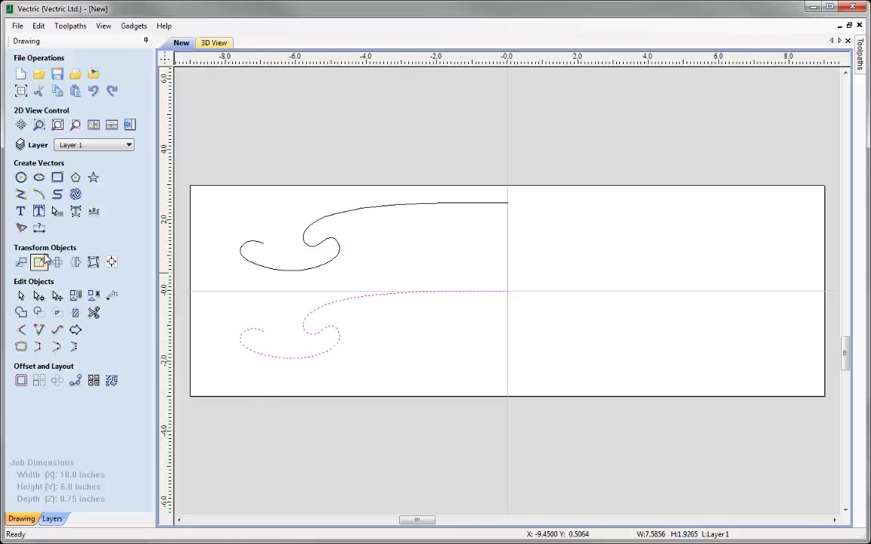
# Draw two vertical lines joining the upper and lower curves at the inner fold's left edge and the loop's right edge.
pyautogui.click(19, 195)
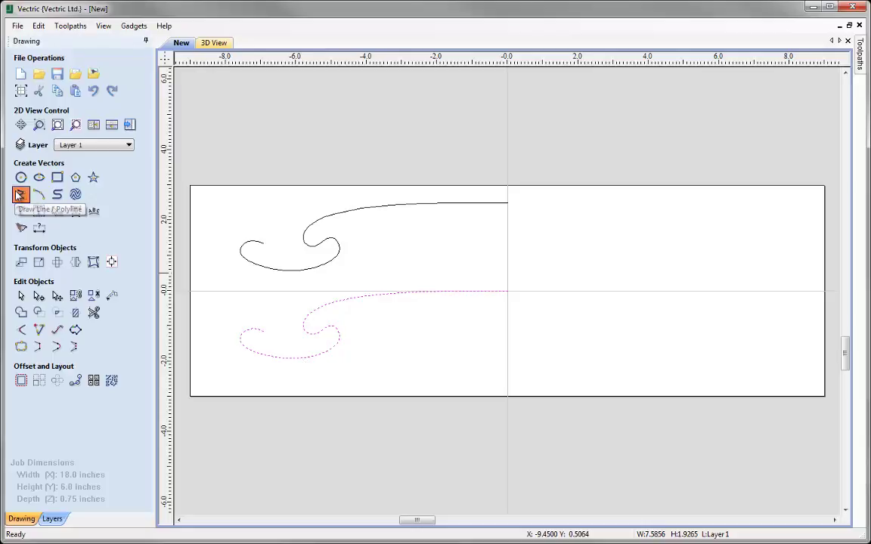
pyautogui.click(304, 239)
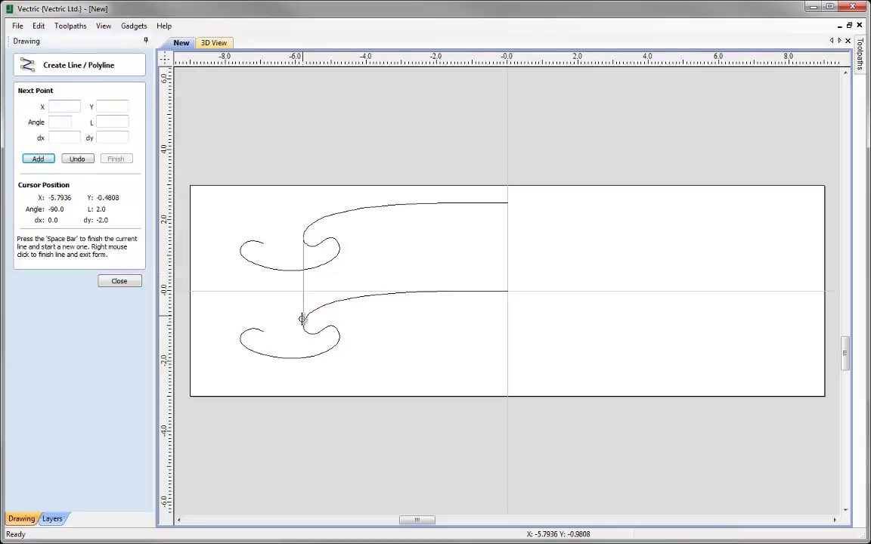
pyautogui.click(304, 326)
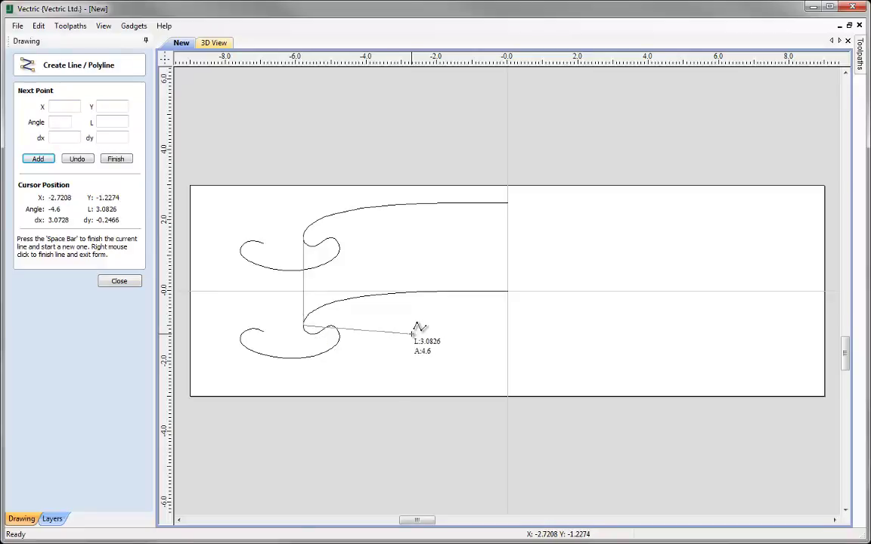
pyautogui.press('space')
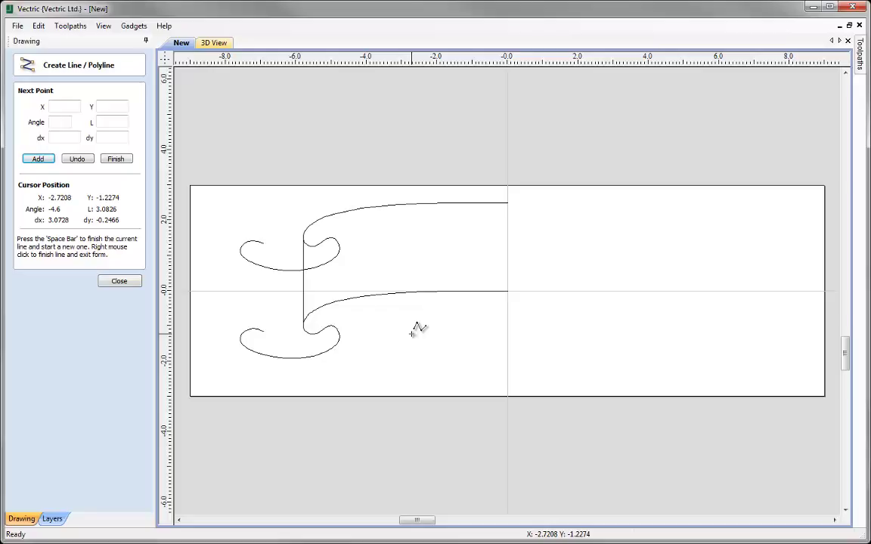
pyautogui.click(340, 249)
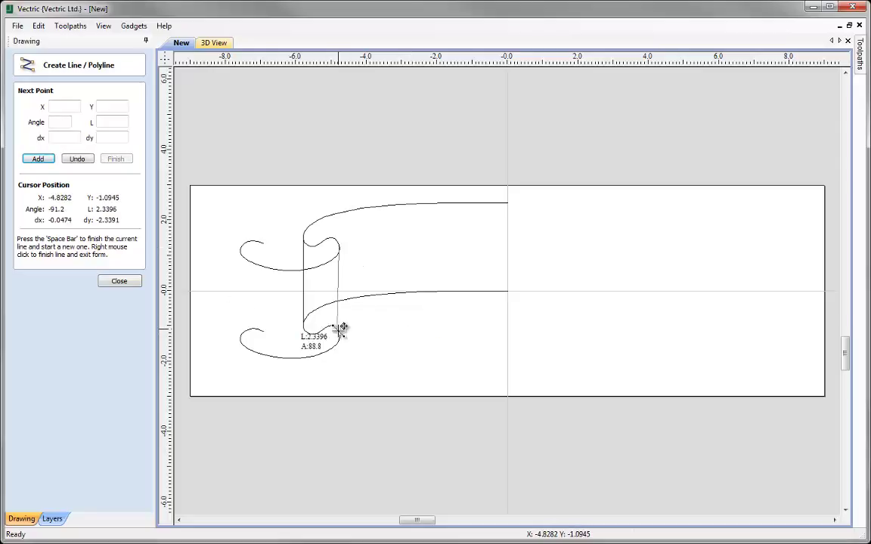
pyautogui.click(338, 336)
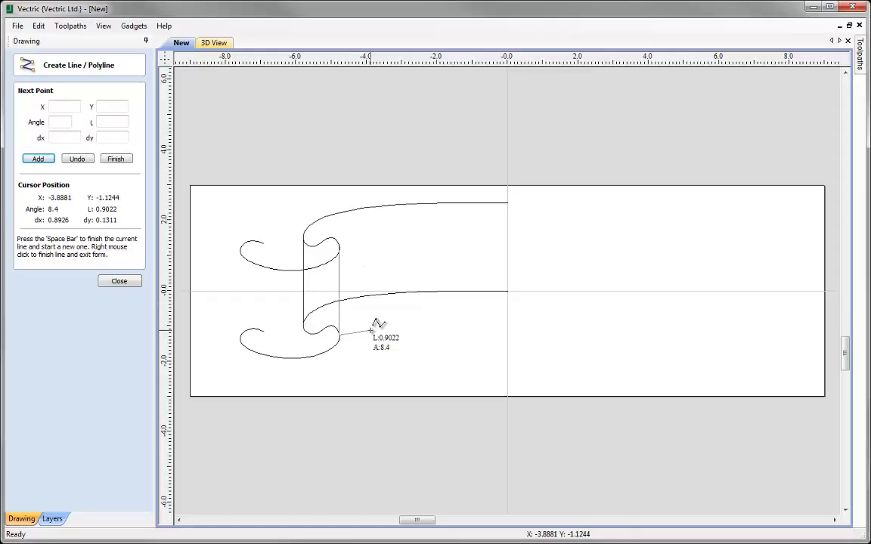
pyautogui.press('space')
# Draw two more vertical lines joining the curves at the curled end's outer edge and its free tip, and finish the polylines.
pyautogui.click(241, 249)
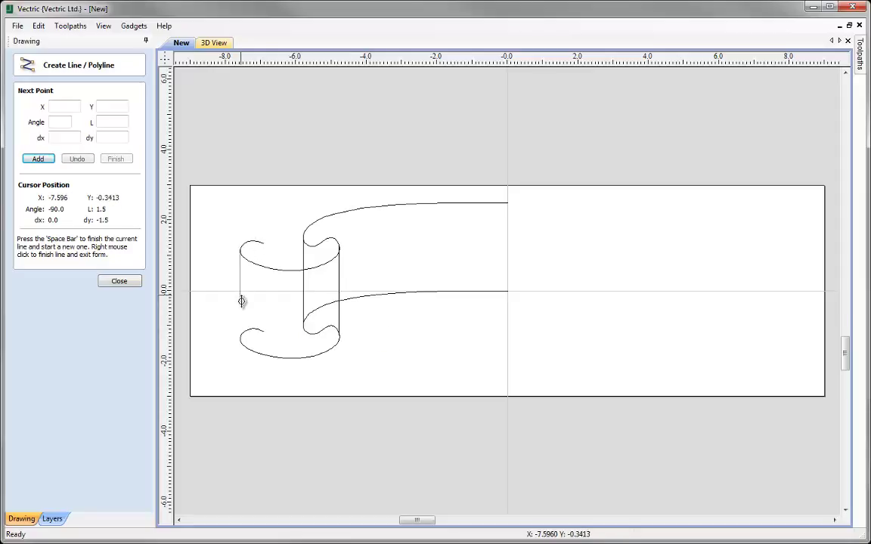
pyautogui.click(239, 336)
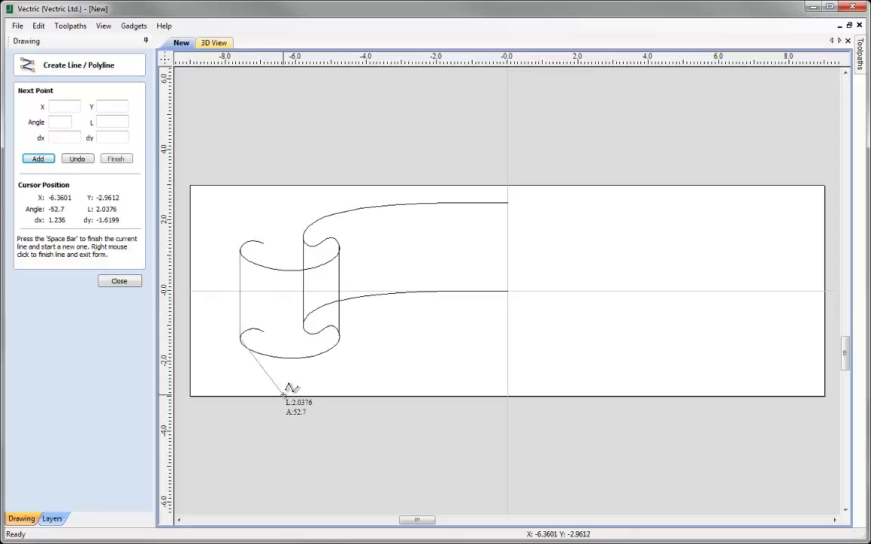
pyautogui.press('space')
pyautogui.click(264, 243)
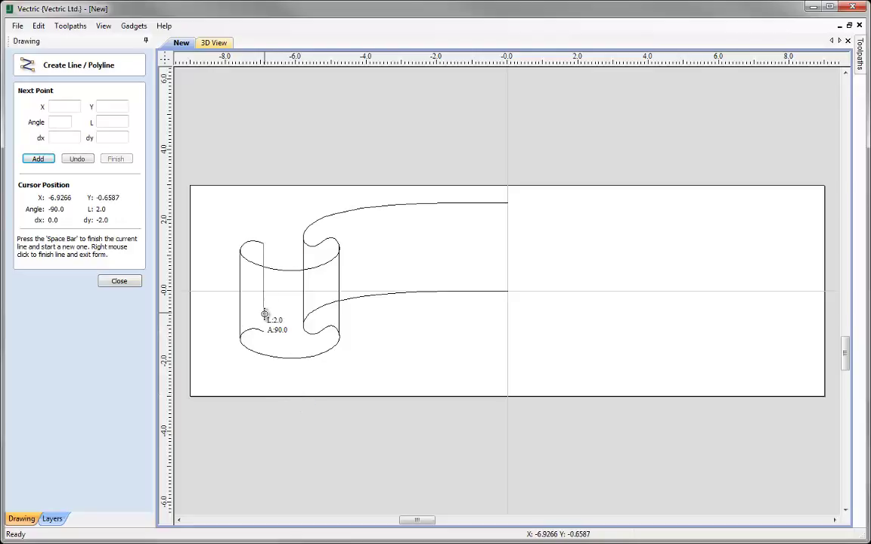
pyautogui.click(264, 330)
pyautogui.press('space')
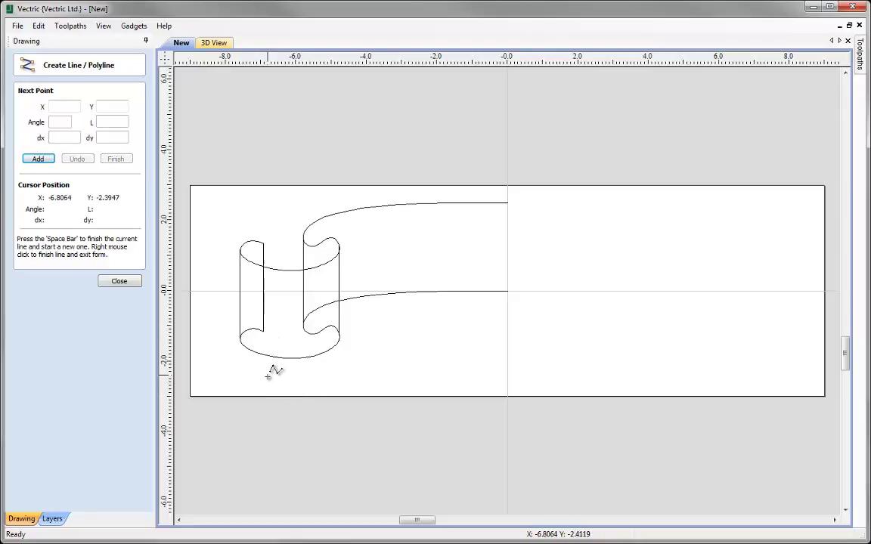
pyautogui.click(119, 282)
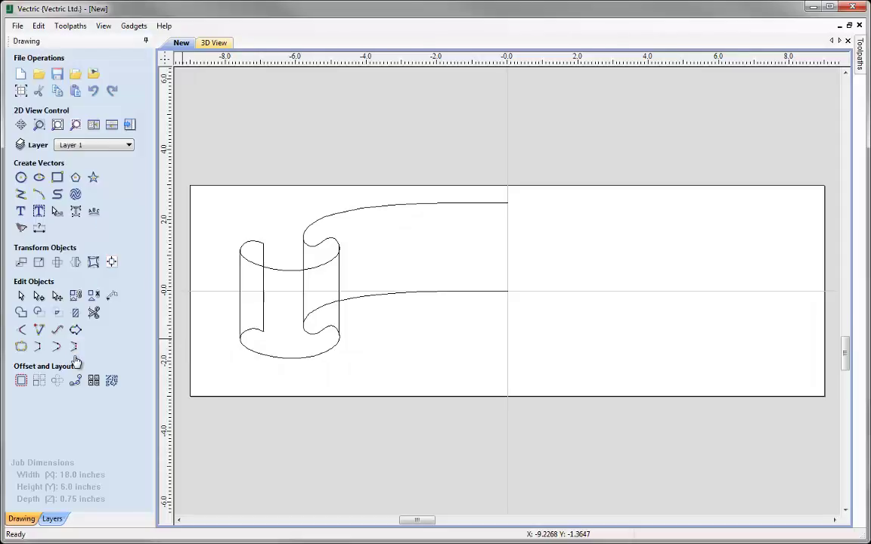
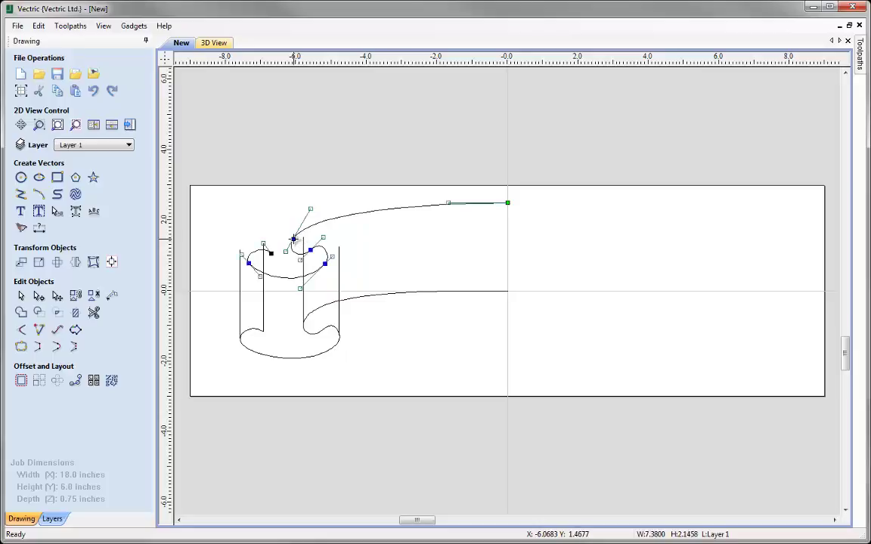
# Adjust the upper curve's inner fold nodes and the handles of its loop to tighten the fold, and deselect the curve.
pyautogui.click(311, 250)
pyautogui.click(325, 265)
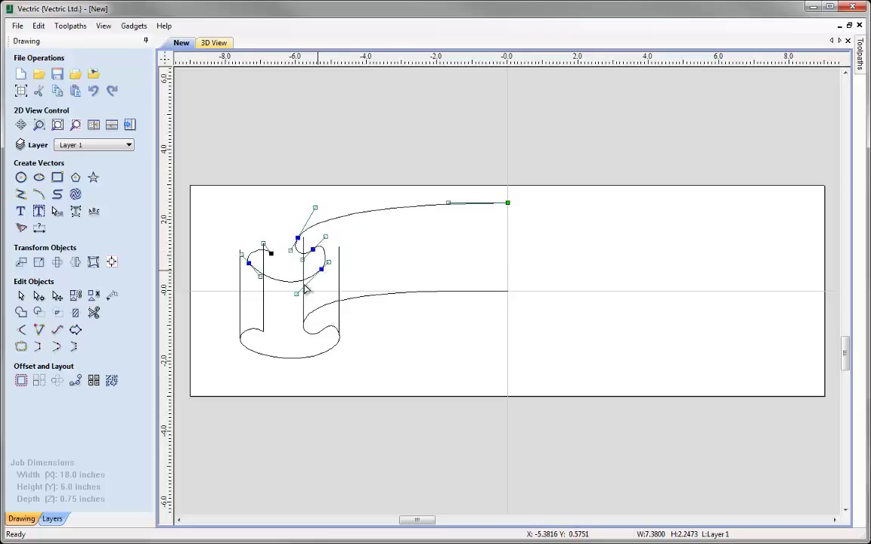
pyautogui.moveTo(295, 293); pyautogui.dragTo(291, 286)
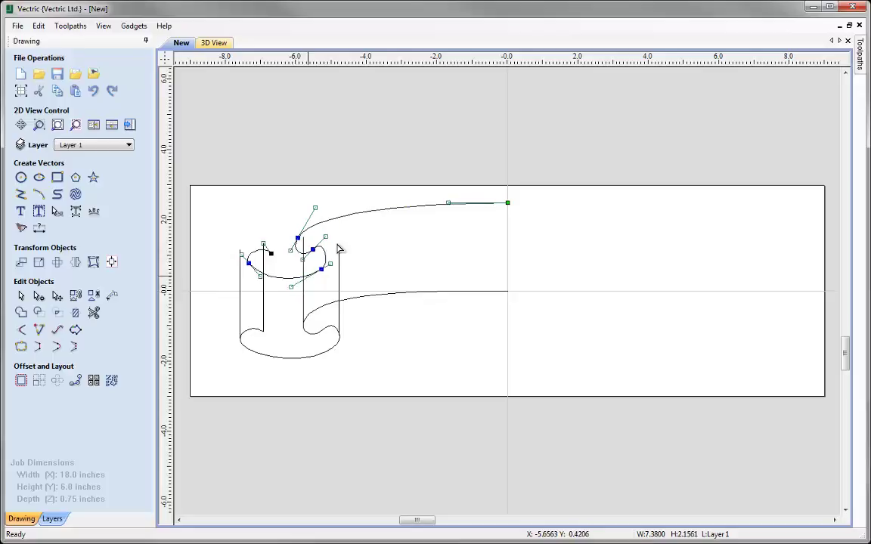
pyautogui.moveTo(327, 238); pyautogui.dragTo(309, 249)
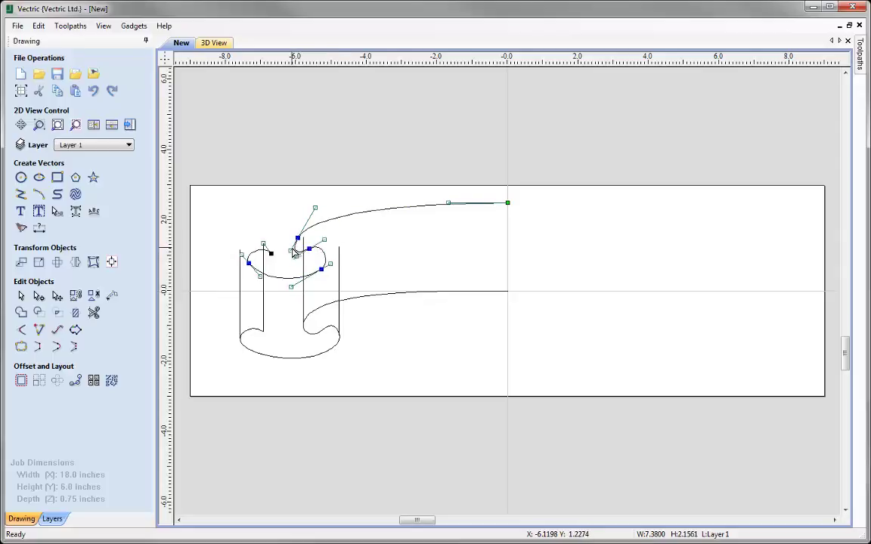
pyautogui.moveTo(292, 248)
pyautogui.mouseDown()
pyautogui.moveTo(300, 246)
pyautogui.moveTo(297, 235)
pyautogui.mouseUp()
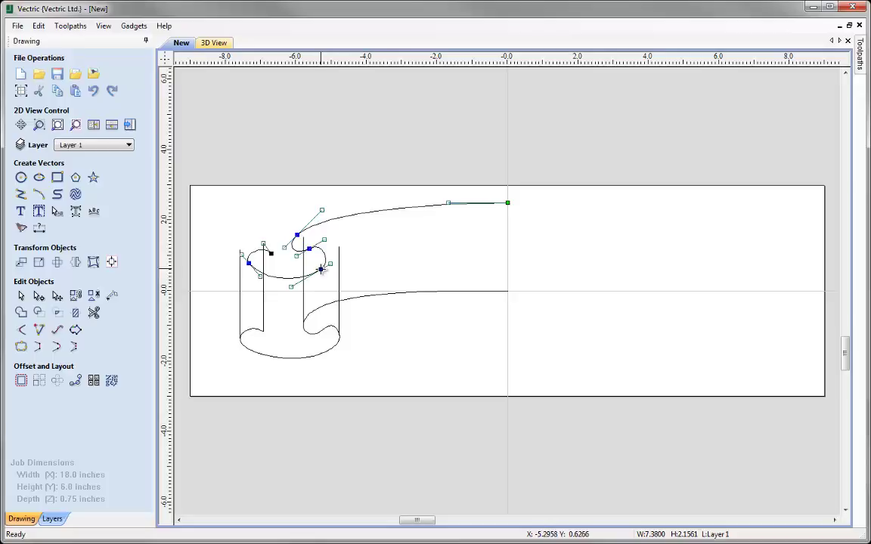
pyautogui.moveTo(321, 269); pyautogui.dragTo(320, 264)
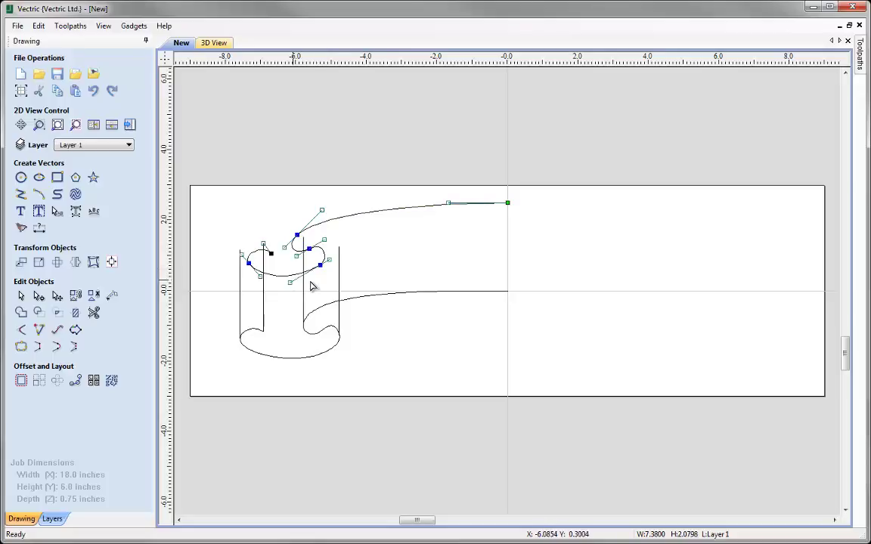
pyautogui.click(289, 309)
# Move the upper ends of the four connecting lines inward to meet the matching edges of the reshaped upper curve.
pyautogui.click(262, 287)
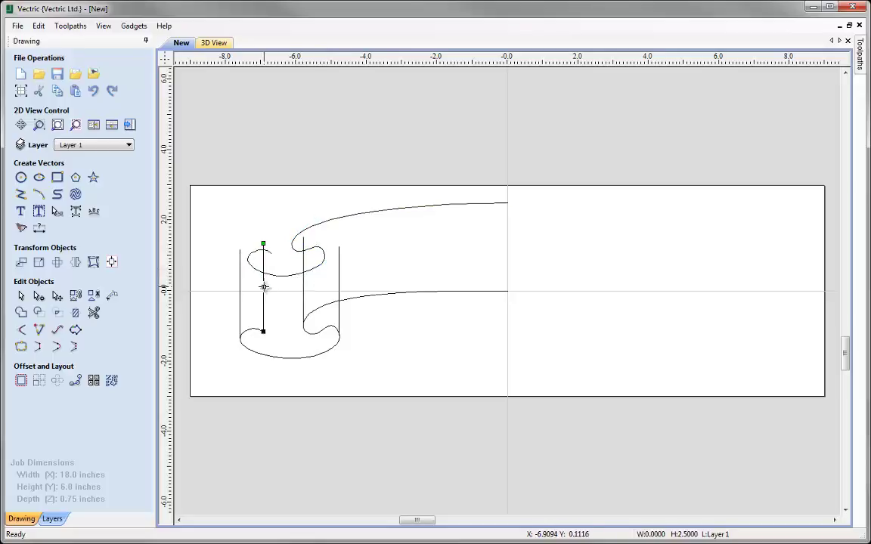
pyautogui.moveTo(263, 244); pyautogui.dragTo(247, 257)
pyautogui.click(240, 257)
pyautogui.click(304, 246)
pyautogui.moveTo(300, 239); pyautogui.dragTo(293, 246)
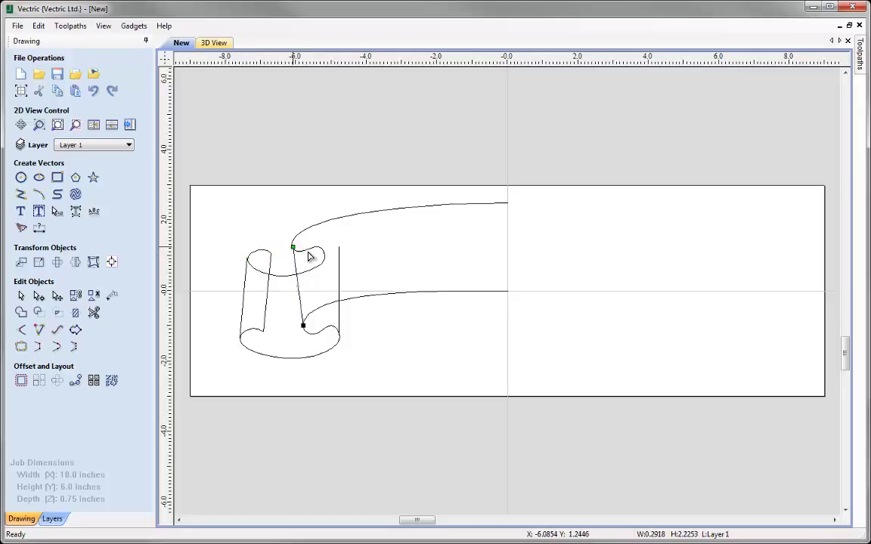
pyautogui.click(337, 246)
pyautogui.moveTo(338, 246); pyautogui.dragTo(324, 253)
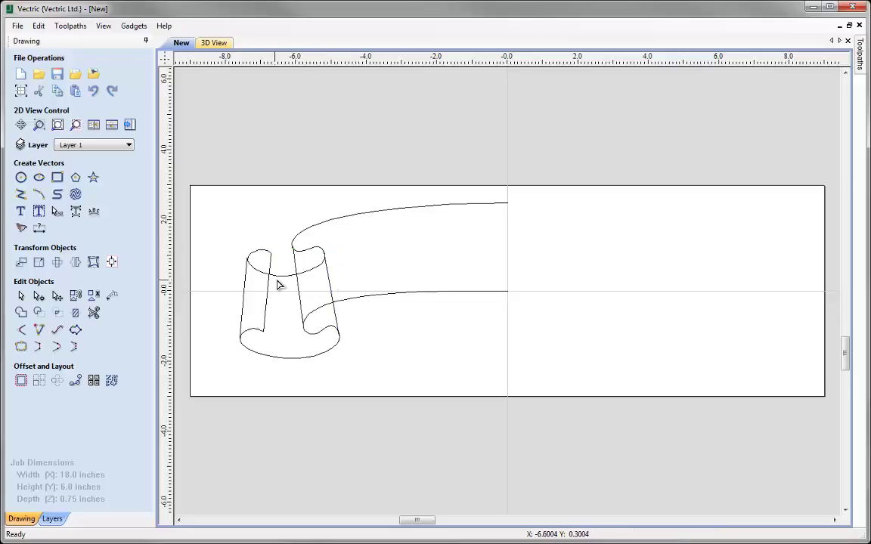
# Refine the upper curve's right-hand loop node and handles so the bend meets its connecting line, and deselect the curve.
pyautogui.click(298, 255)
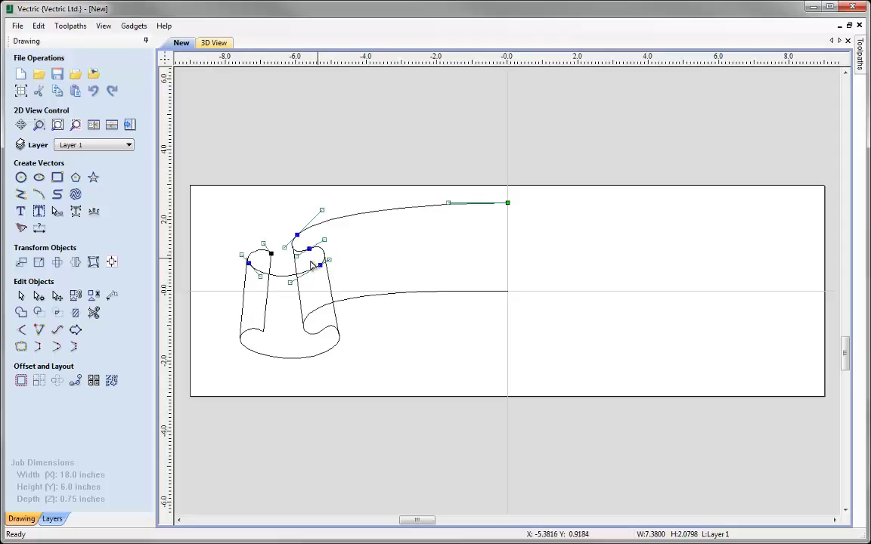
pyautogui.moveTo(297, 279); pyautogui.dragTo(297, 285)
pyautogui.click(321, 265)
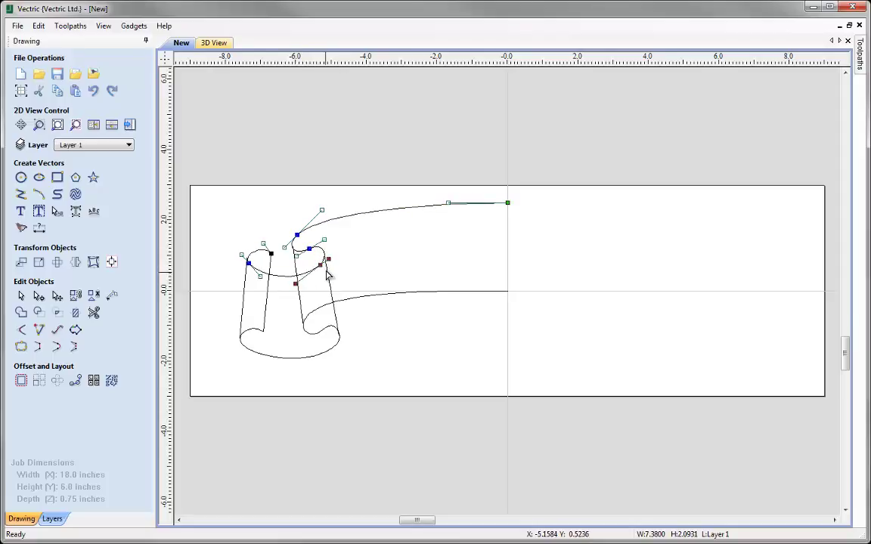
pyautogui.scroll(3, 316, 261)
pyautogui.moveTo(309, 239); pyautogui.dragTo(305, 239)
pyautogui.moveTo(350, 264); pyautogui.dragTo(324, 272)
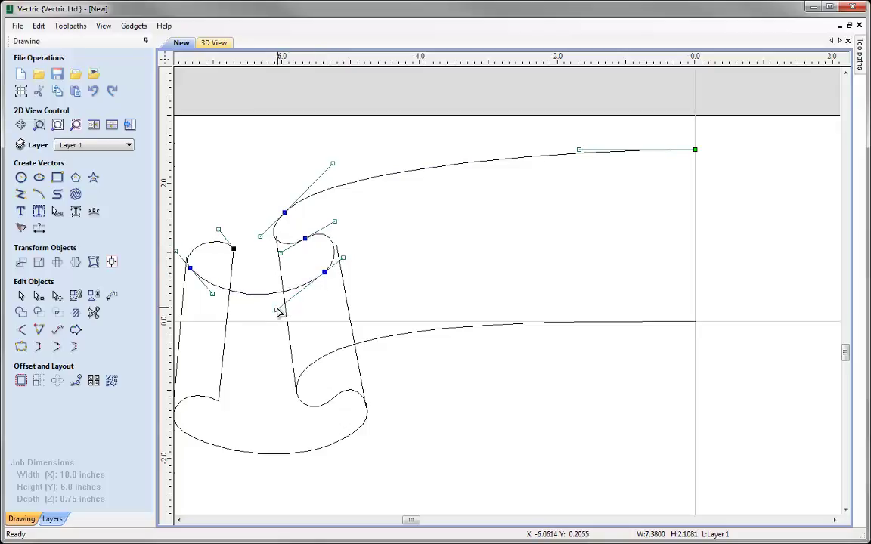
pyautogui.moveTo(277, 308); pyautogui.dragTo(295, 306)
pyautogui.moveTo(339, 255); pyautogui.dragTo(349, 256)
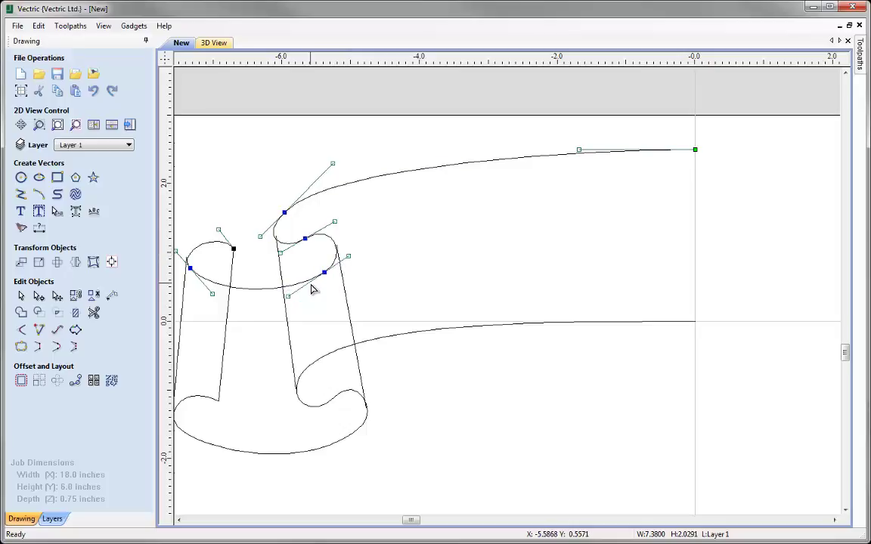
pyautogui.click(305, 279)
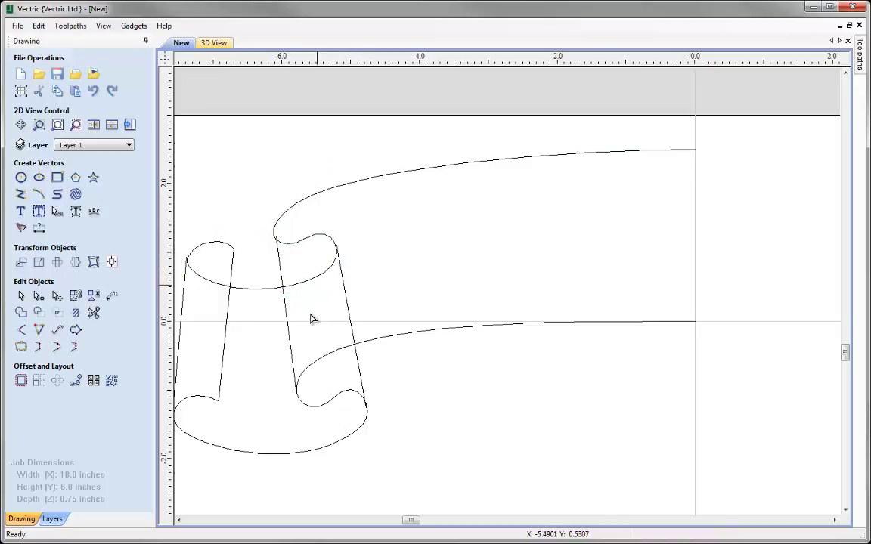
# Delete the leftmost connecting line at the outer edge of the curled end.
pyautogui.click(58, 124)
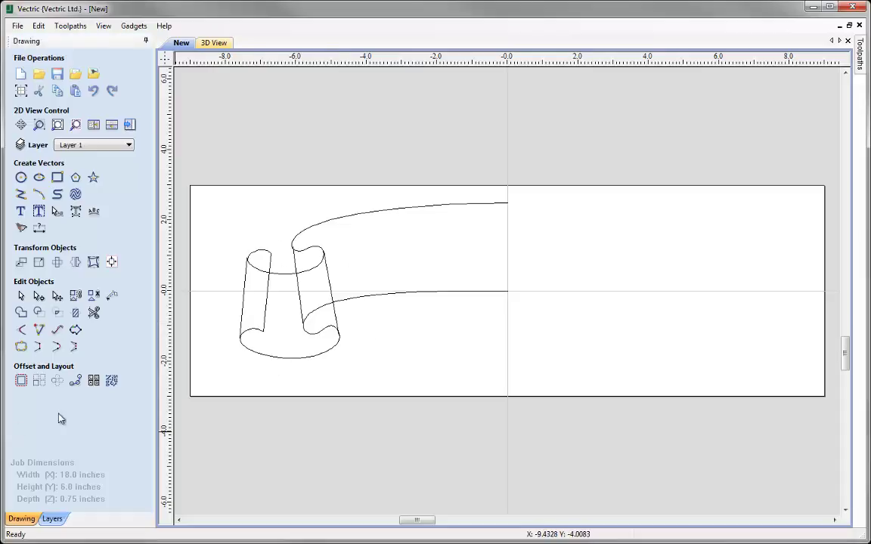
pyautogui.click(244, 305)
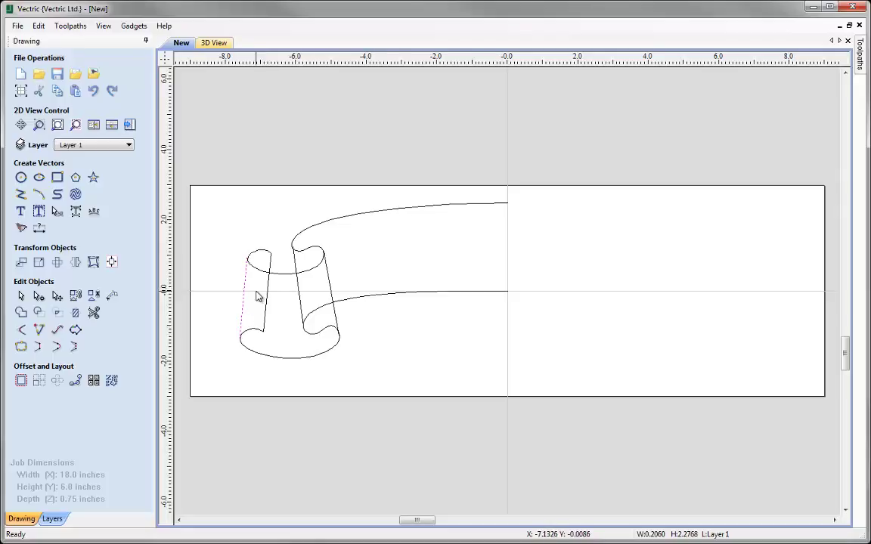
pyautogui.press('Delete')
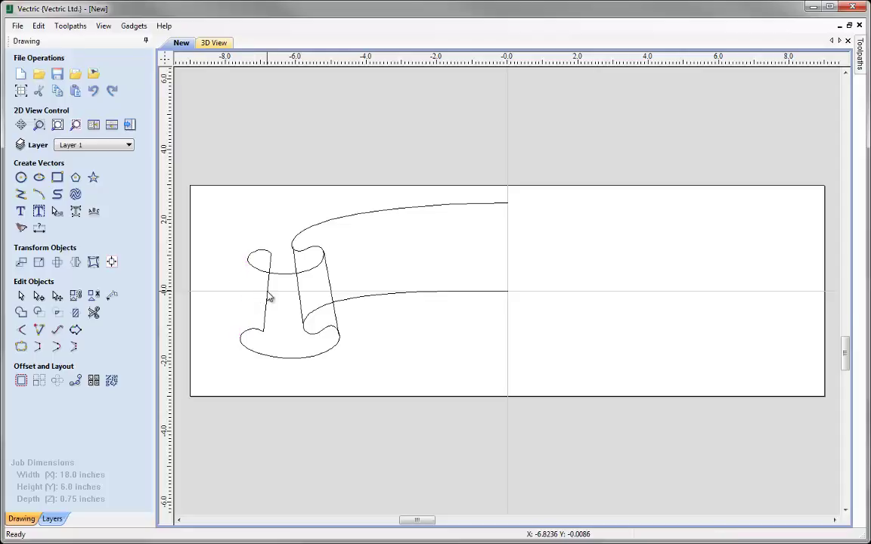
# Delete the three remaining lines connecting the upper and lower curves.
pyautogui.click(269, 297)
pyautogui.press('Delete')
pyautogui.click(300, 303)
pyautogui.press('Delete')
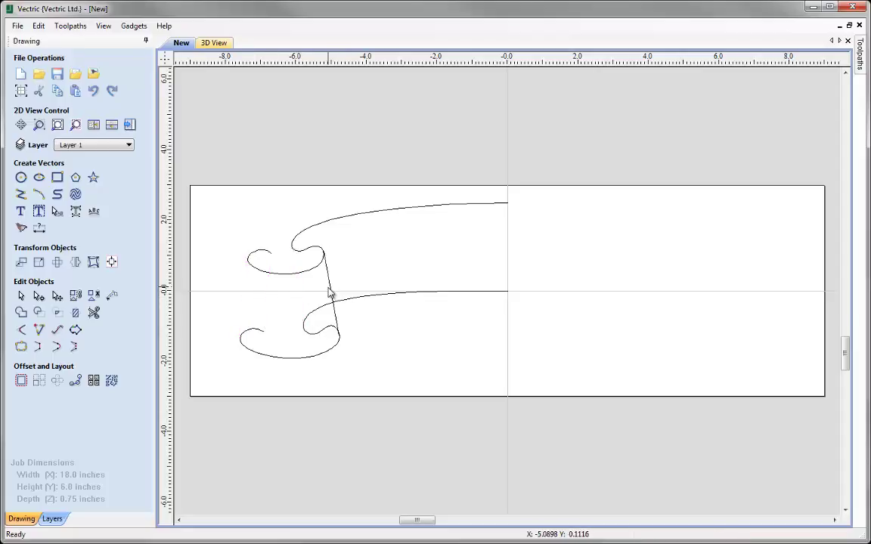
pyautogui.click(329, 293)
pyautogui.press('Delete')
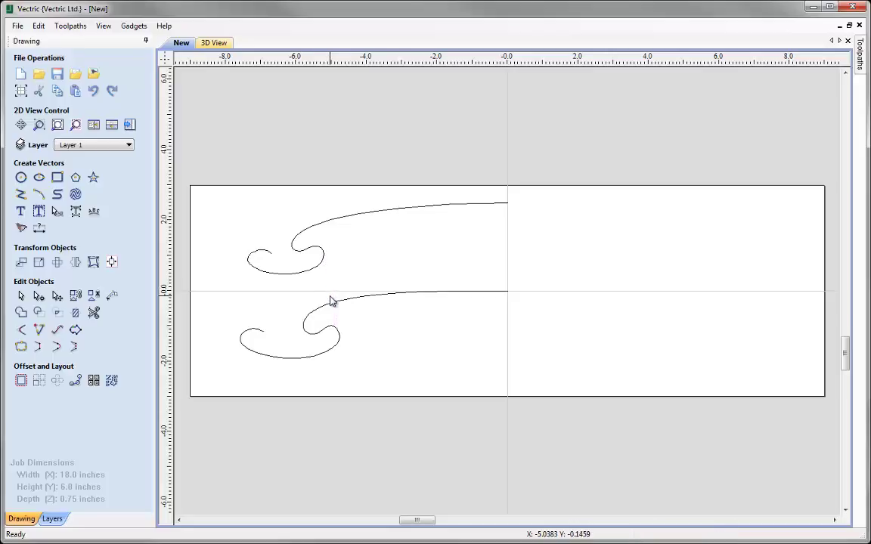
# Cut the upper curve into separate vectors at its outermost curl point, right-hand bend and inner fold, using node editing.
pyautogui.click(269, 272)
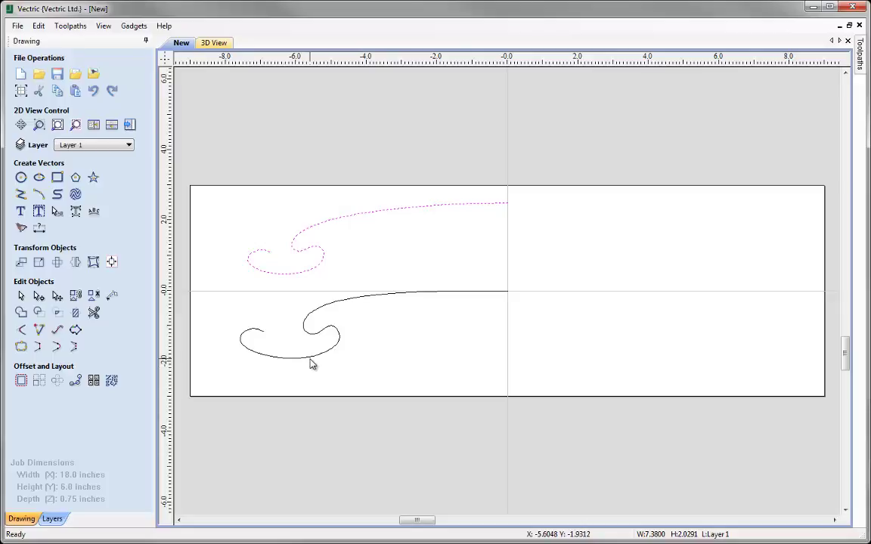
pyautogui.click(40, 297)
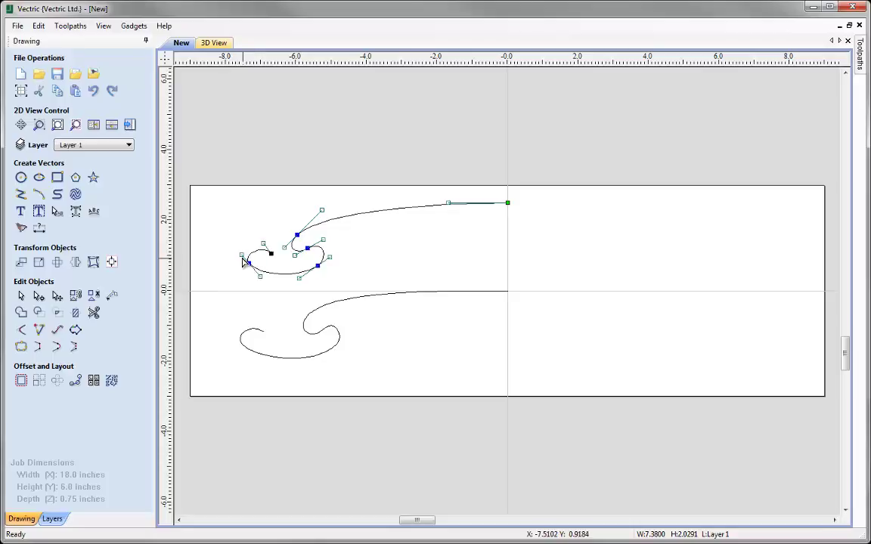
pyautogui.scroll(4, 243, 262)
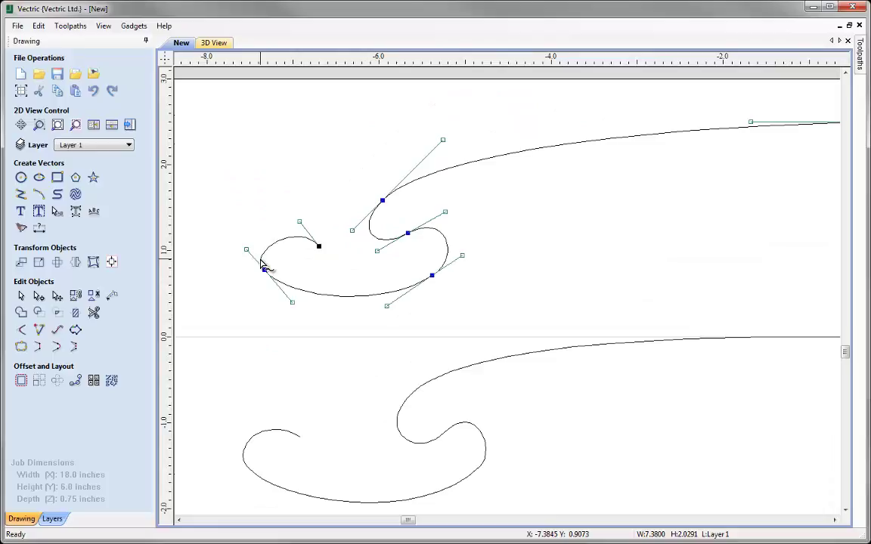
pyautogui.rightClick(262, 264)
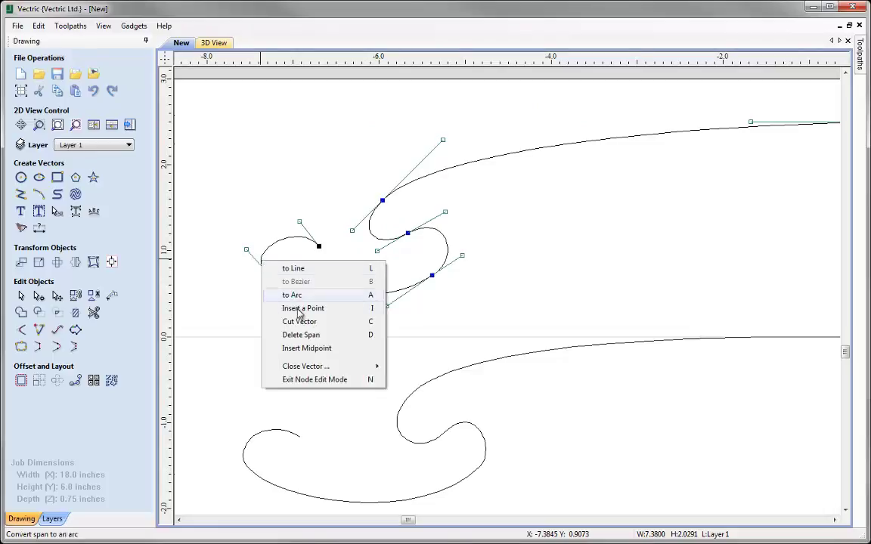
pyautogui.click(348, 326)
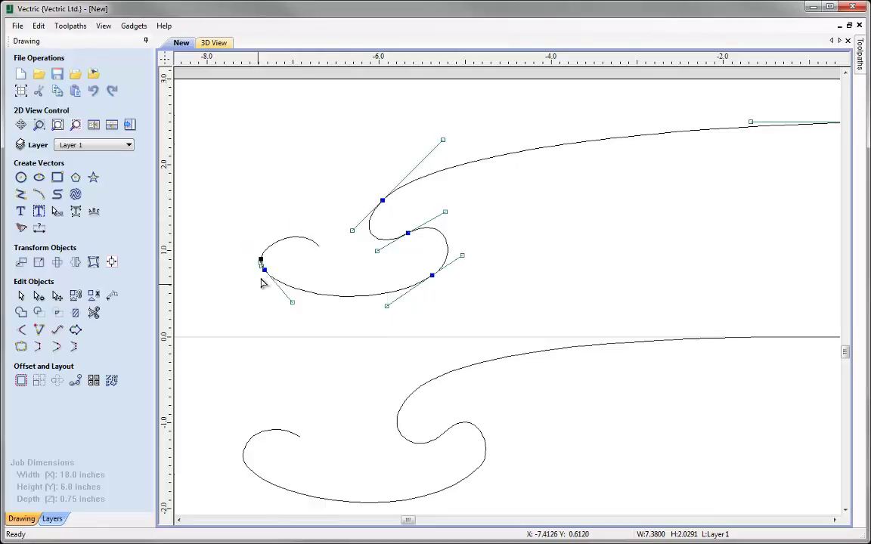
pyautogui.click(448, 251)
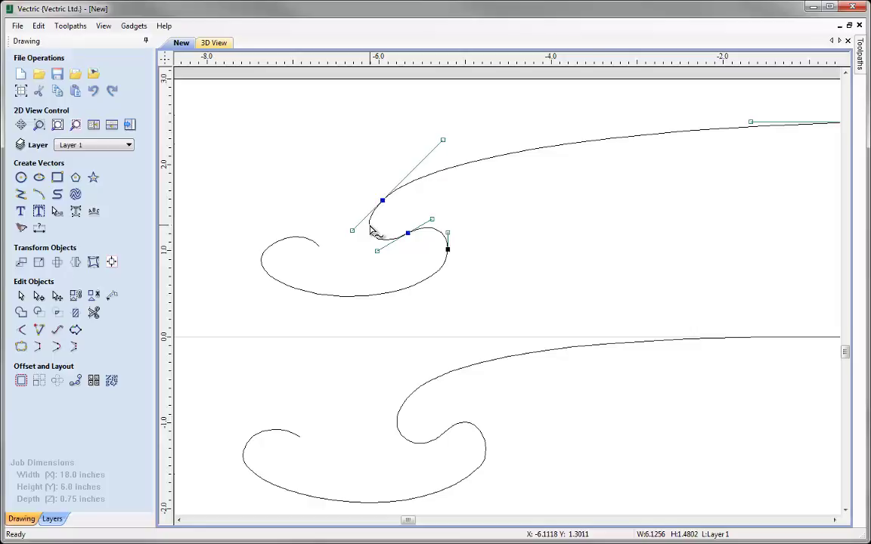
pyautogui.click(370, 227)
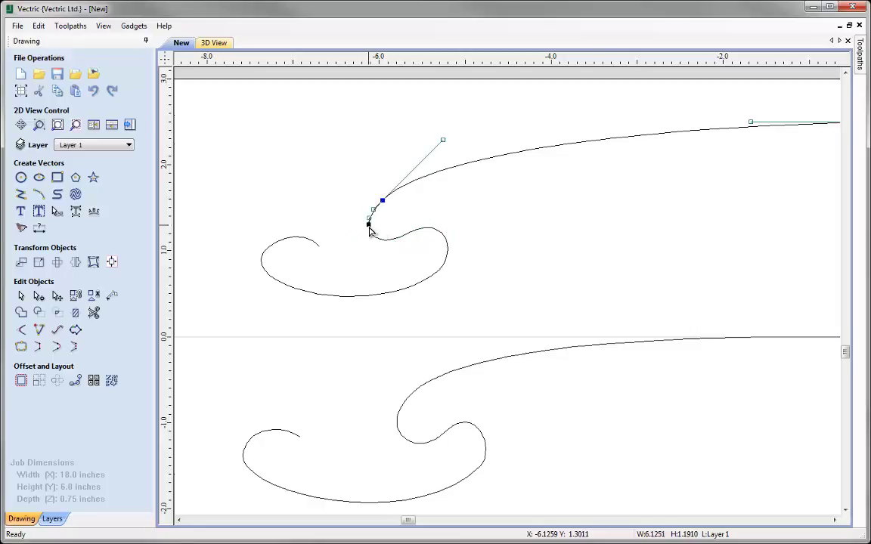
# Cut the lower curve at its matching outermost curl point, right-hand bend and inner fold.
pyautogui.click(275, 431)
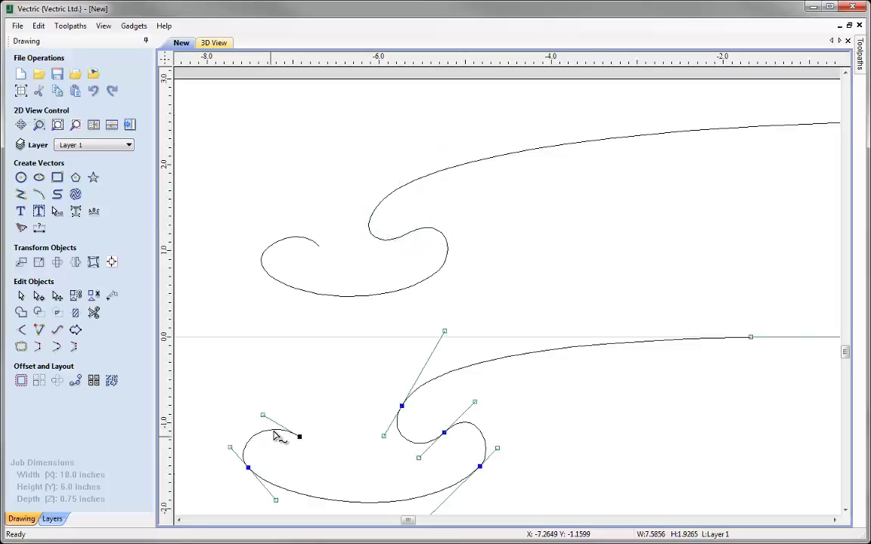
pyautogui.click(242, 458)
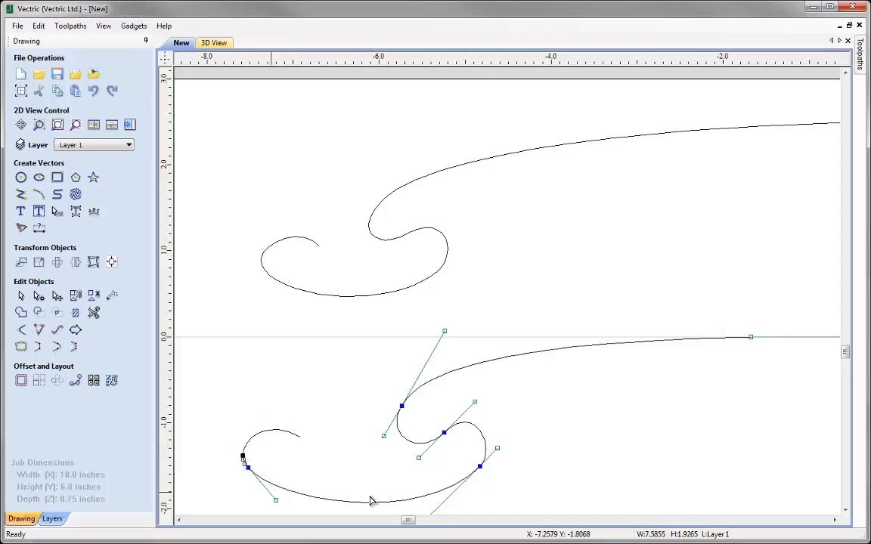
pyautogui.click(486, 448)
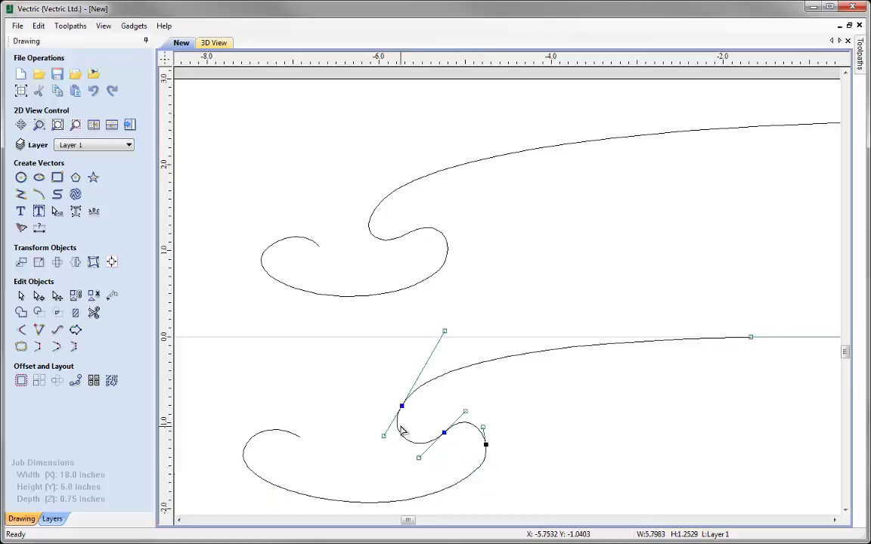
pyautogui.press('p')
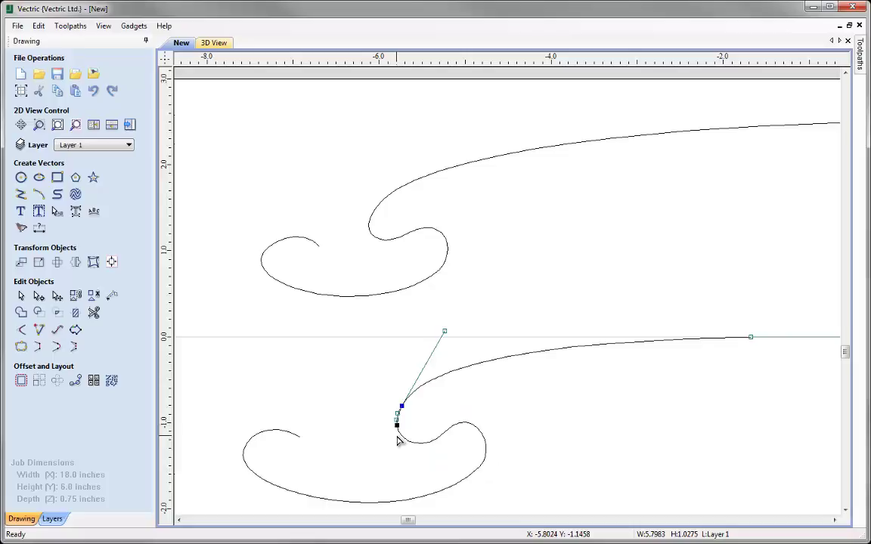
# Examine the cut pieces of both curves in the full job view to check that each is a separate vector.
pyautogui.click(58, 124)
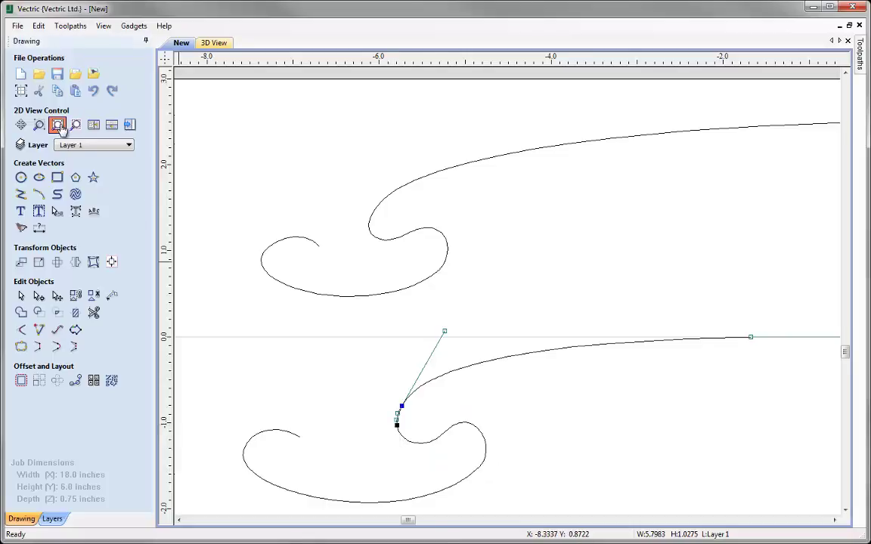
pyautogui.click(309, 231)
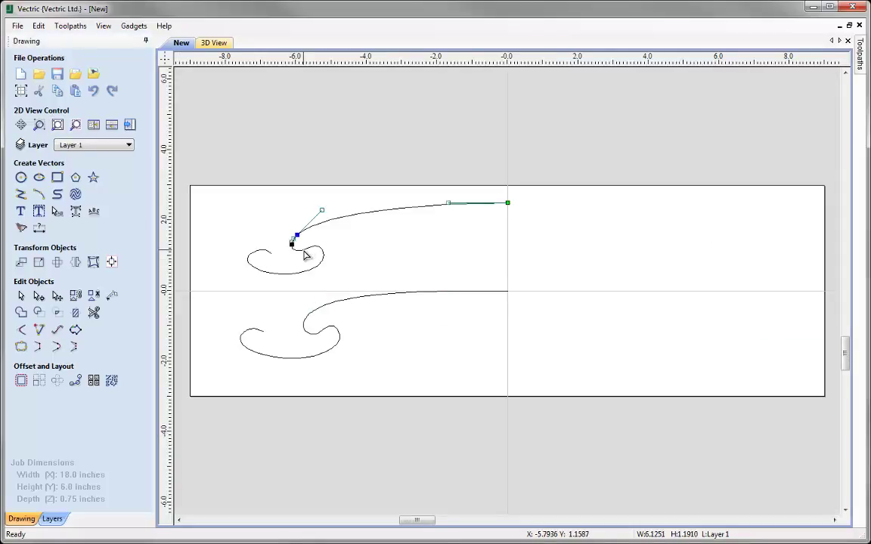
pyautogui.click(306, 252)
pyautogui.click(248, 256)
pyautogui.click(254, 255)
pyautogui.click(244, 348)
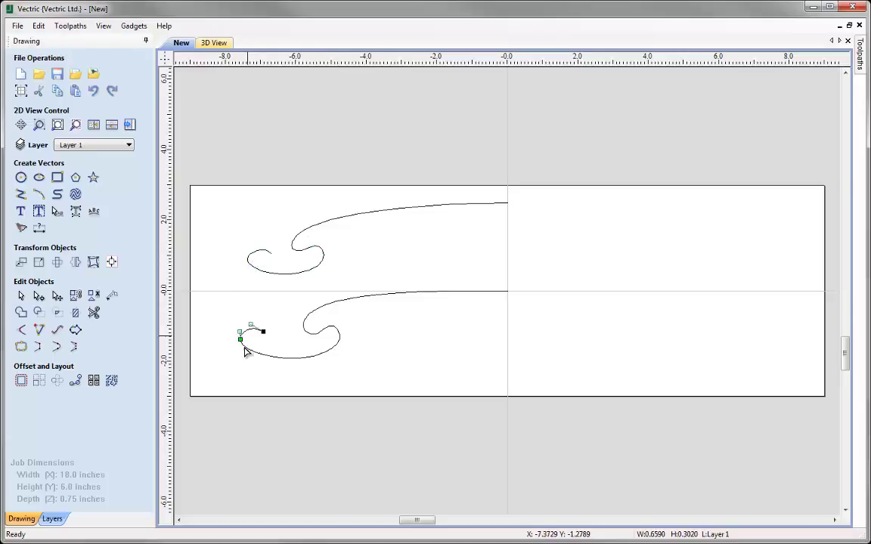
pyautogui.moveTo(330, 335); pyautogui.dragTo(302, 326)
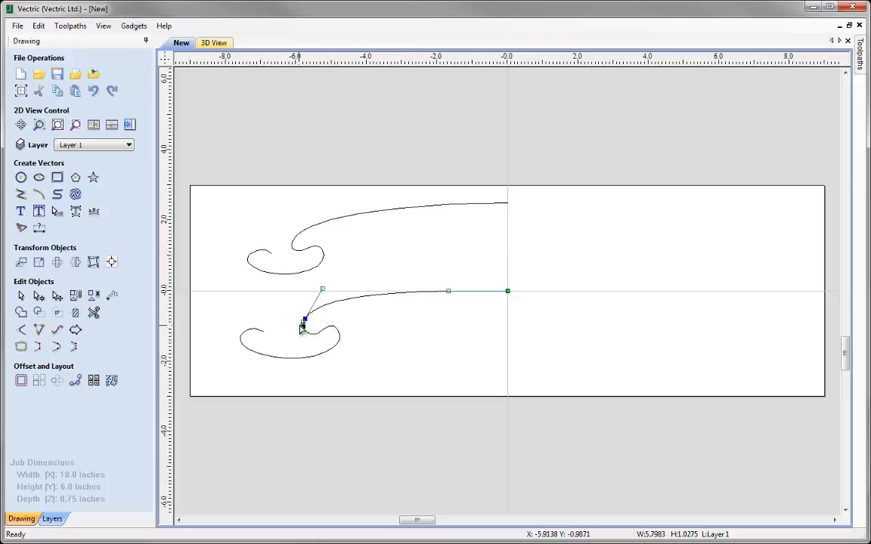
# Join the long upper and lower front segments with straight lines at both ends to form a closed front panel.
pyautogui.click(22, 297)
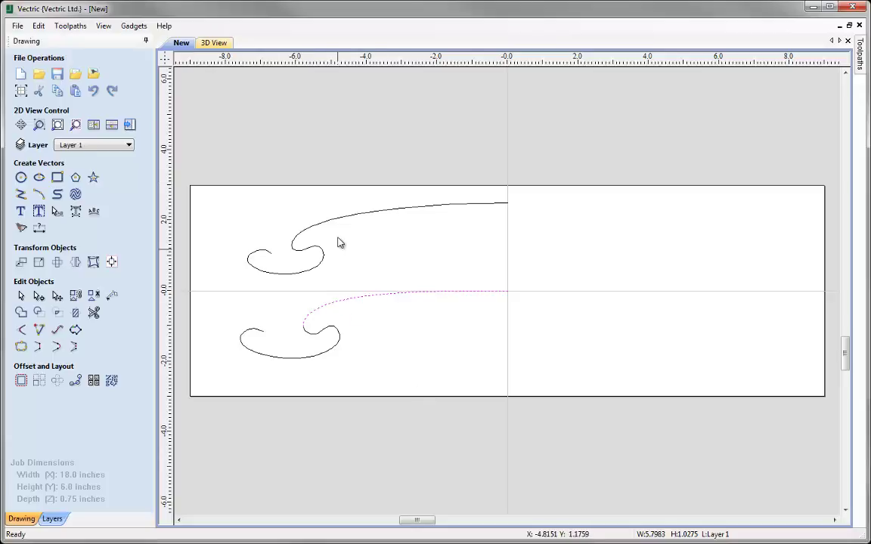
pyautogui.keyDown('shift'); pyautogui.click(307, 228); pyautogui.keyUp('shift')
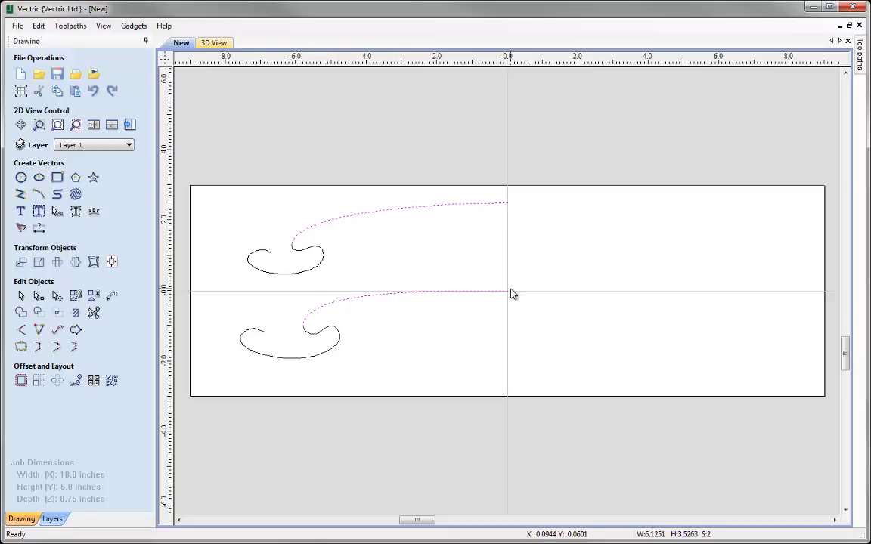
pyautogui.click(40, 350)
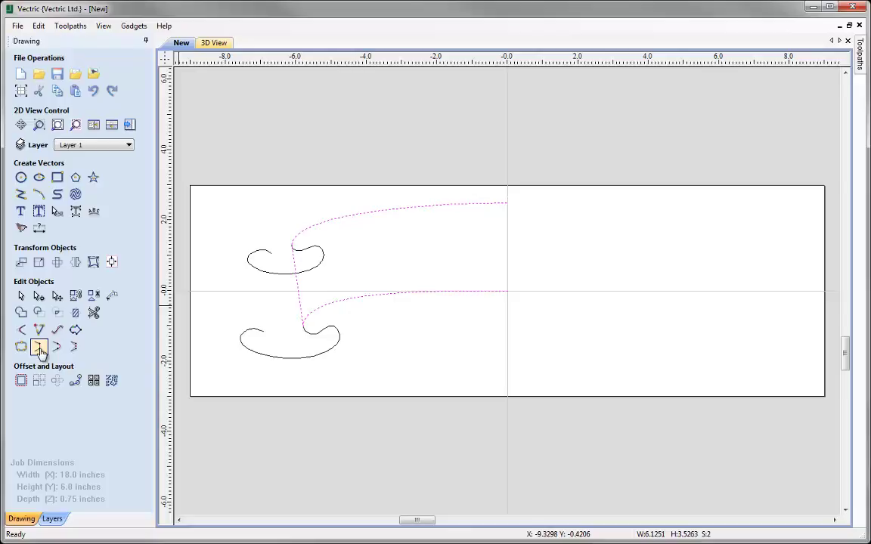
pyautogui.click(40, 349)
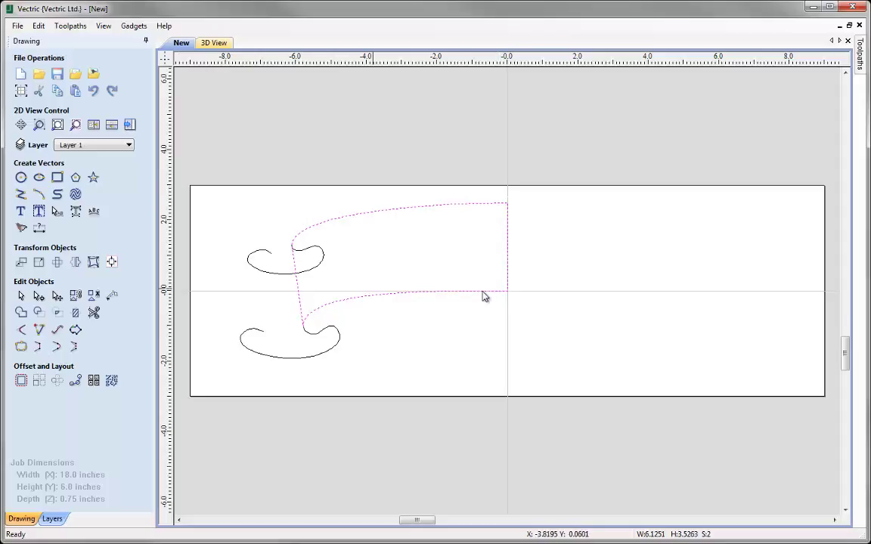
# Try to join the short upper and lower fold segments directly with a straight line.
pyautogui.click(300, 257)
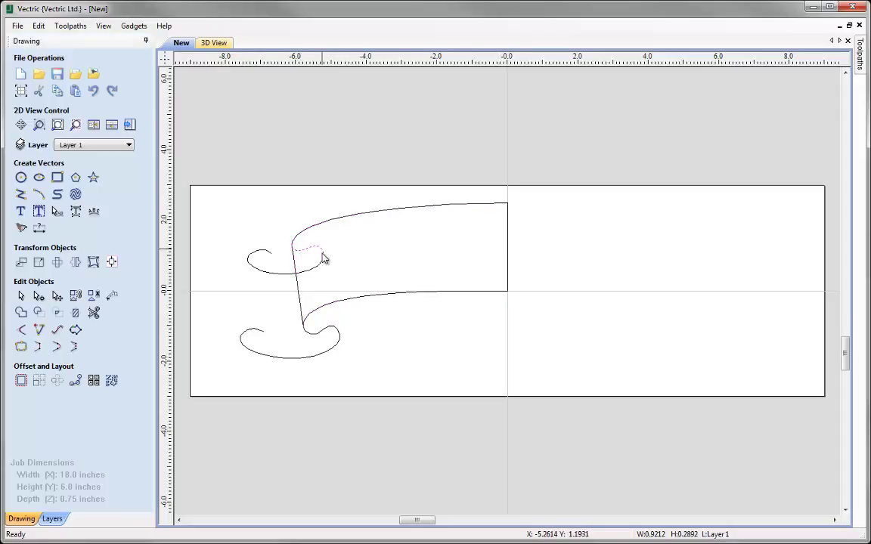
pyautogui.keyDown('shift'); pyautogui.click(327, 335); pyautogui.keyUp('shift')
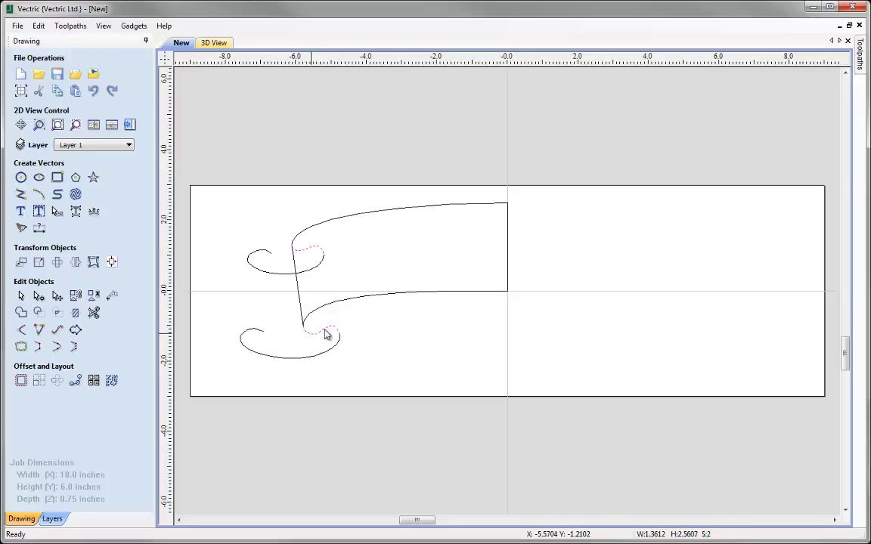
pyautogui.click(39, 347)
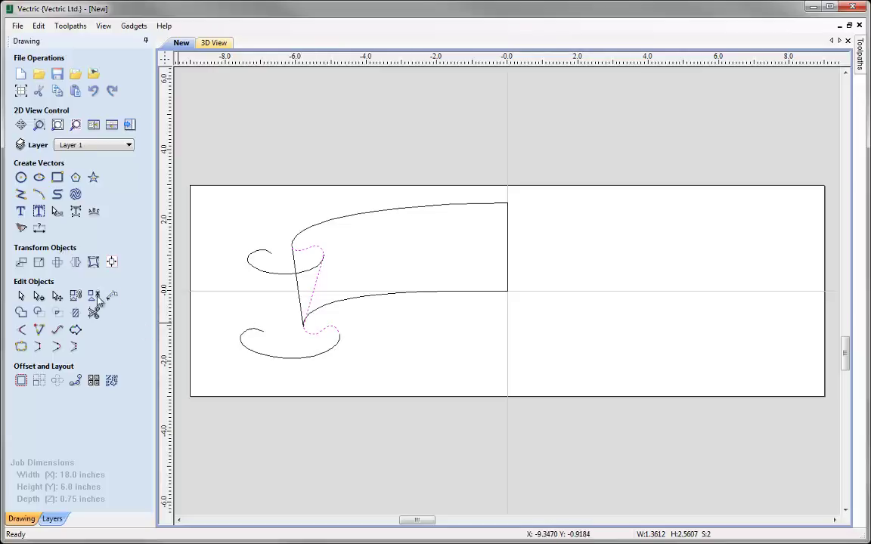
pyautogui.click(39, 26)
pyautogui.click(53, 38)
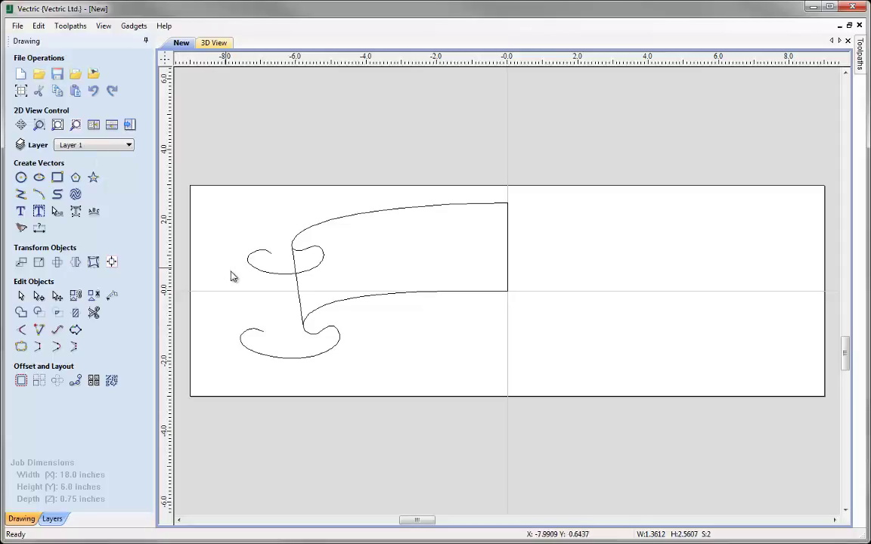
# Draw a straight line from the right end of the upper fold segment to the right end of the lower fold segment.
pyautogui.click(21, 197)
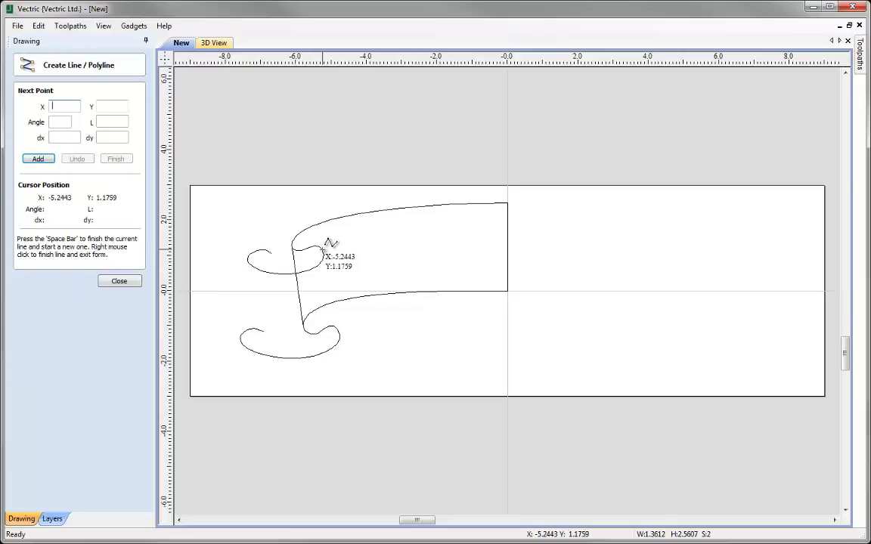
pyautogui.click(324, 250)
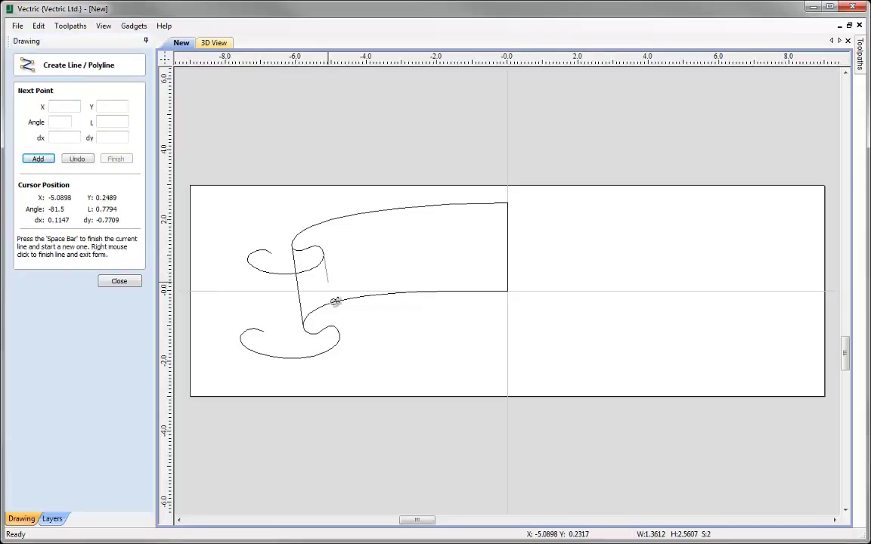
pyautogui.click(338, 334)
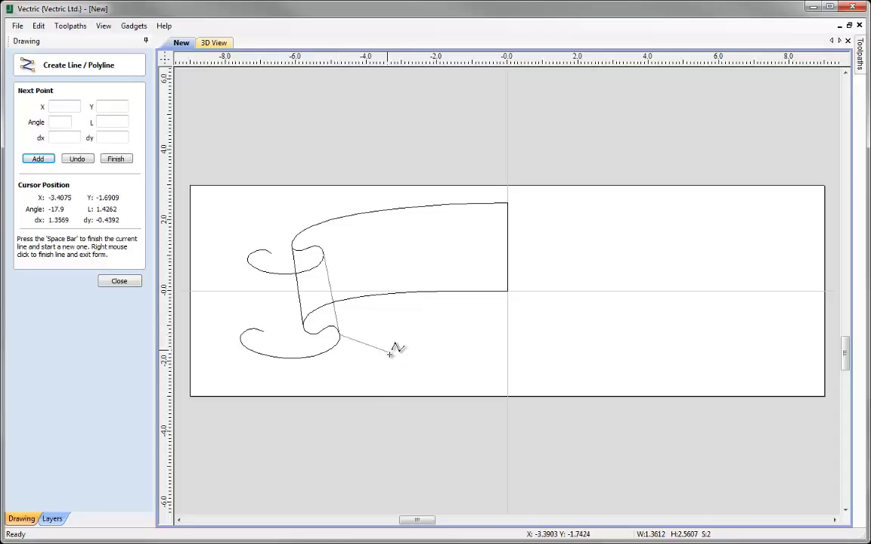
pyautogui.rightClick(374, 337)
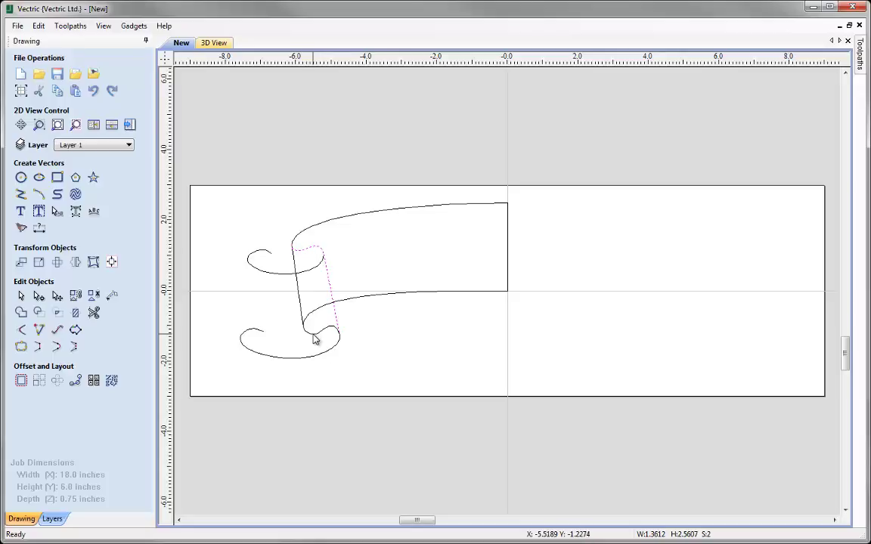
# Join the two short fold segments and their connecting line at 0.0004 inch tolerance, and close the resulting vector with a straight line.
pyautogui.keyDown('shift'); pyautogui.click(338, 334); pyautogui.keyUp('shift')
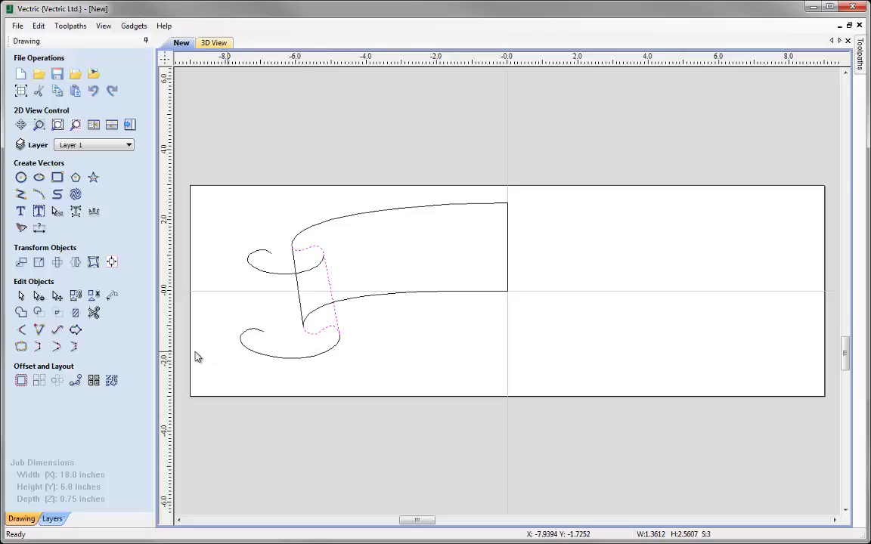
pyautogui.click(21, 347)
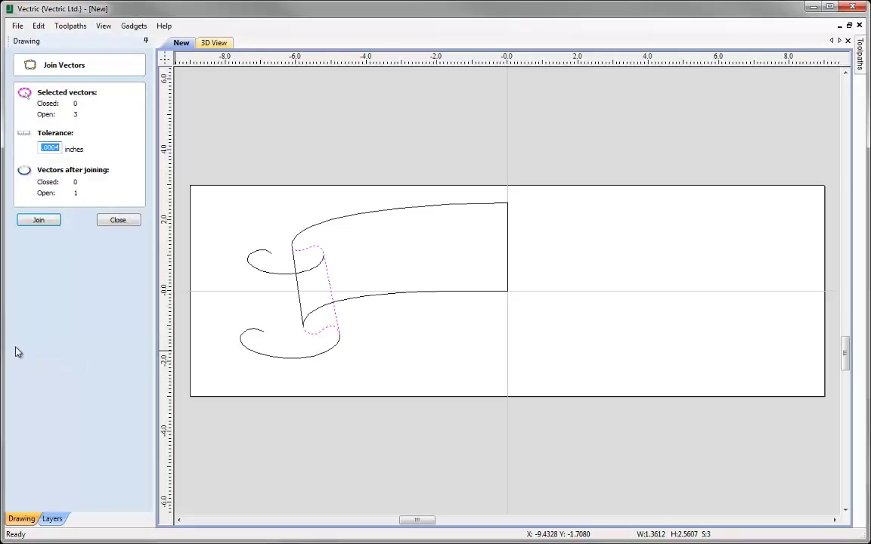
pyautogui.click(39, 220)
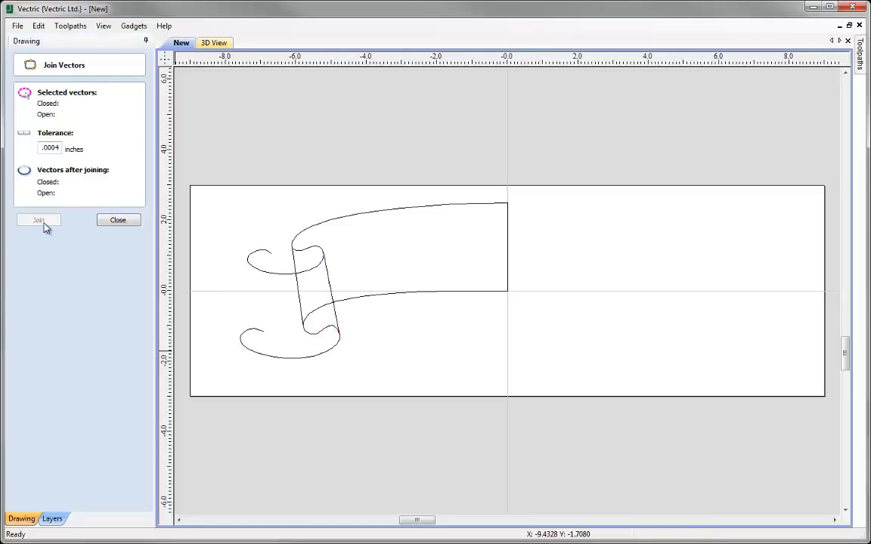
pyautogui.click(117, 220)
pyautogui.click(310, 250)
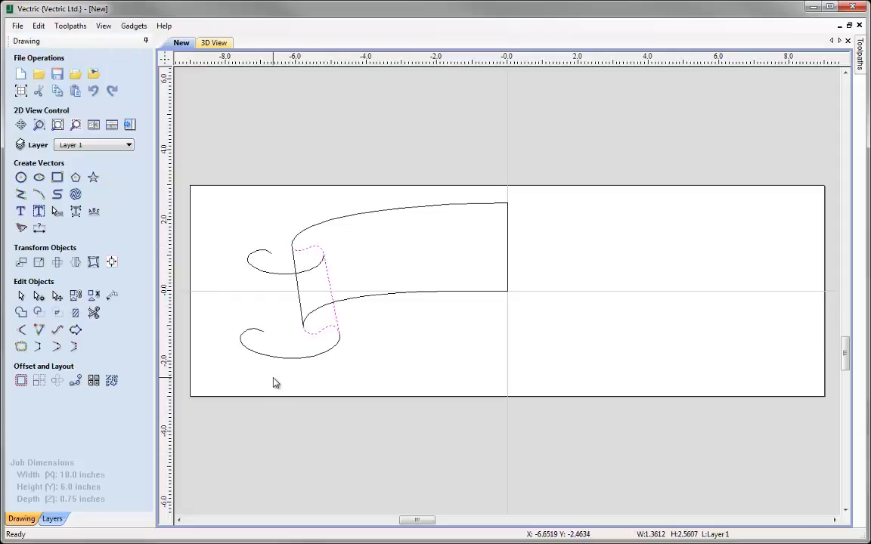
pyautogui.click(39, 348)
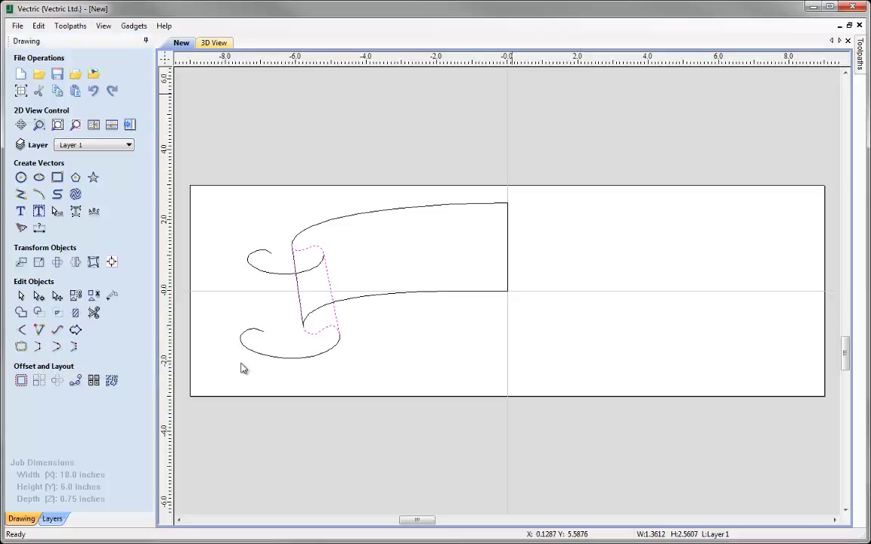
# Join the two long lower-left banner arcs with straight lines at both ends to form a closed rear panel.
pyautogui.click(261, 275)
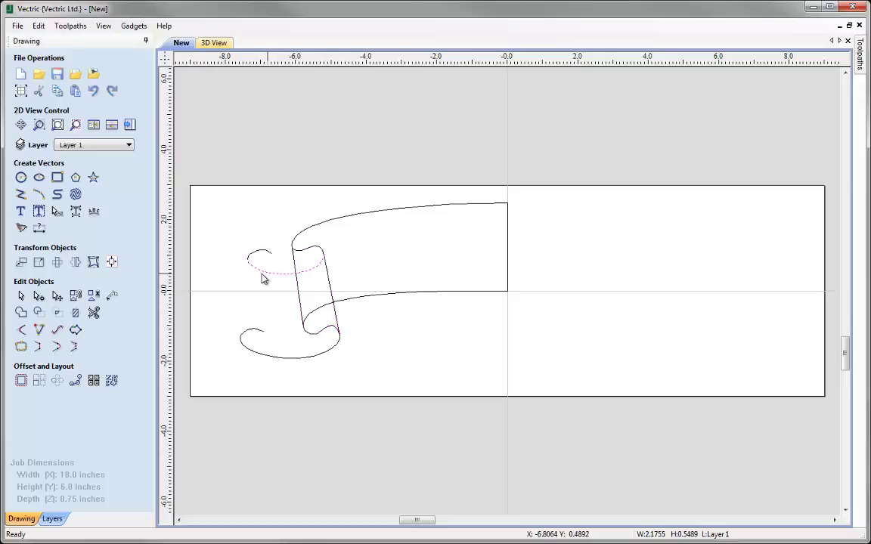
pyautogui.keyDown('shift'); pyautogui.click(279, 360); pyautogui.keyUp('shift')
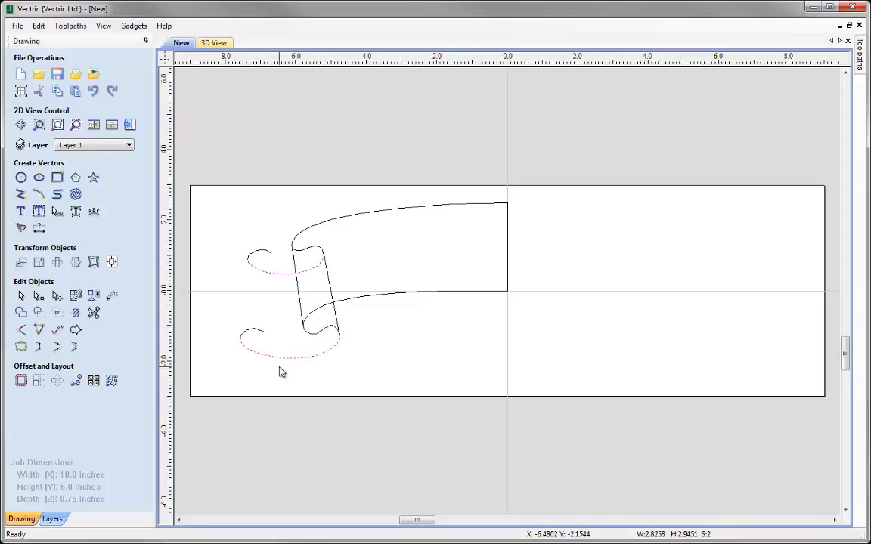
pyautogui.click(40, 349)
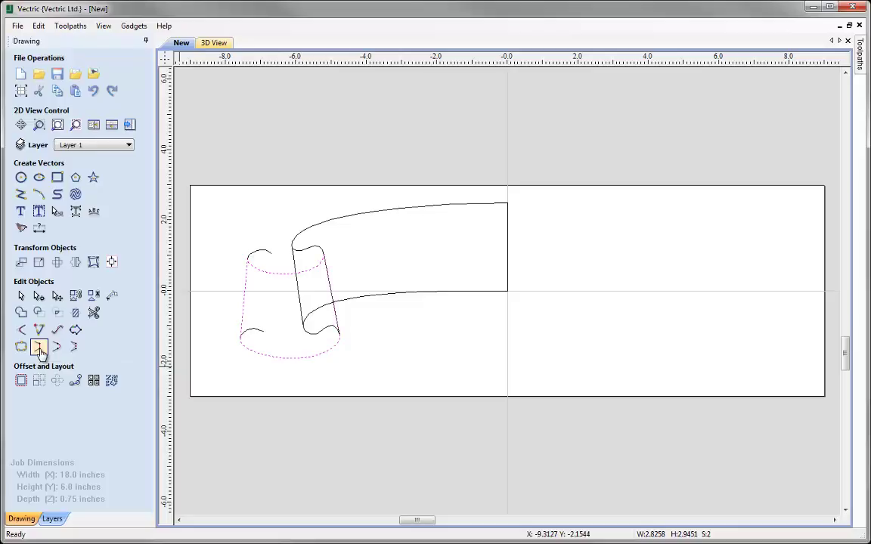
# Try to join the short upper and lower tail curves directly with a straight line, and undo the join.
pyautogui.click(255, 255)
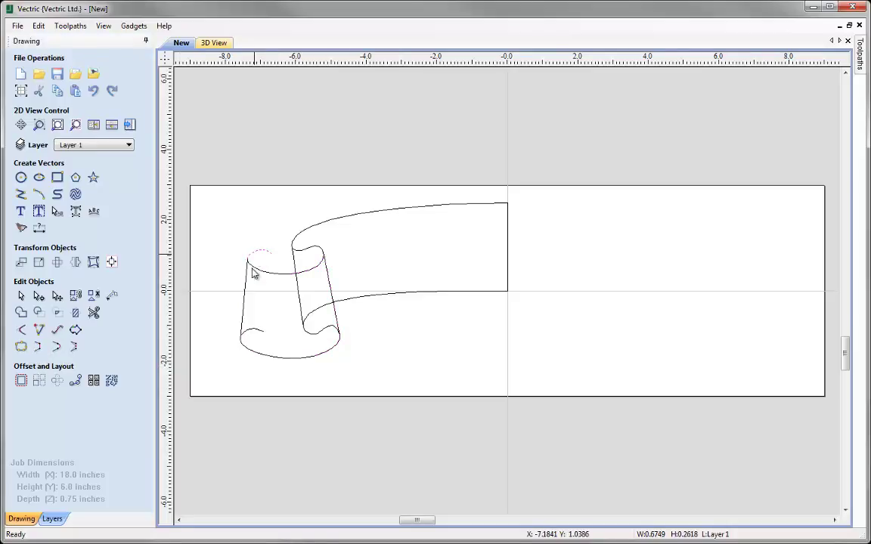
pyautogui.keyDown('shift'); pyautogui.click(255, 335); pyautogui.keyUp('shift')
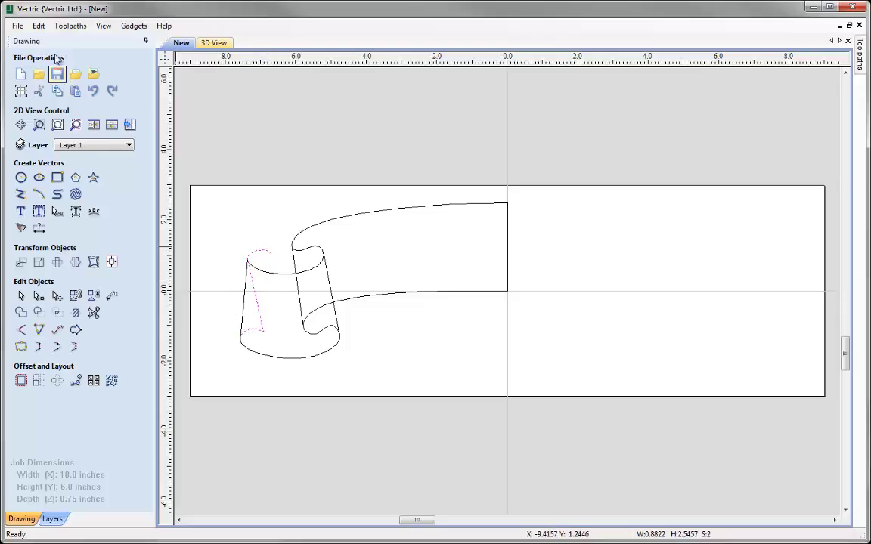
pyautogui.click(38, 26)
pyautogui.click(83, 37)
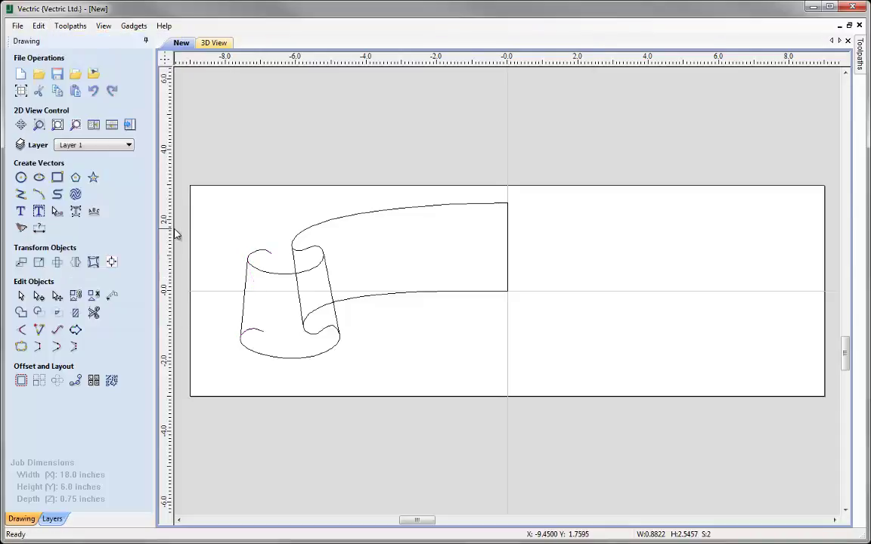
# Draw a straight line from the right end of the upper tail curve to the right end of the lower tail curve.
pyautogui.click(20, 197)
pyautogui.click(271, 254)
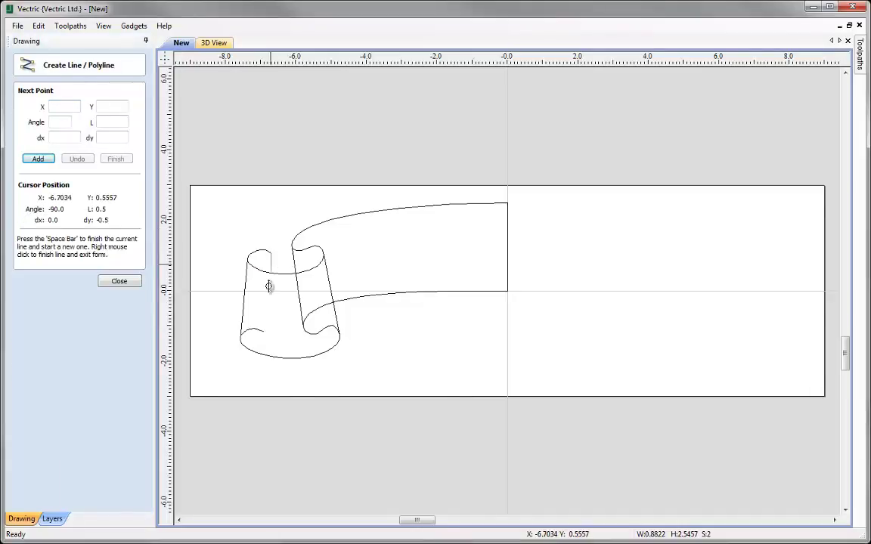
pyautogui.click(264, 333)
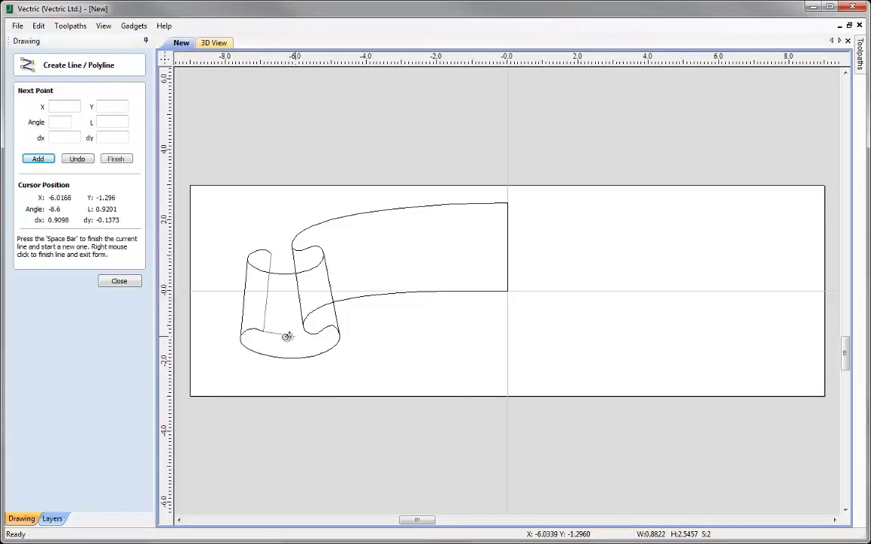
pyautogui.rightClick(277, 337)
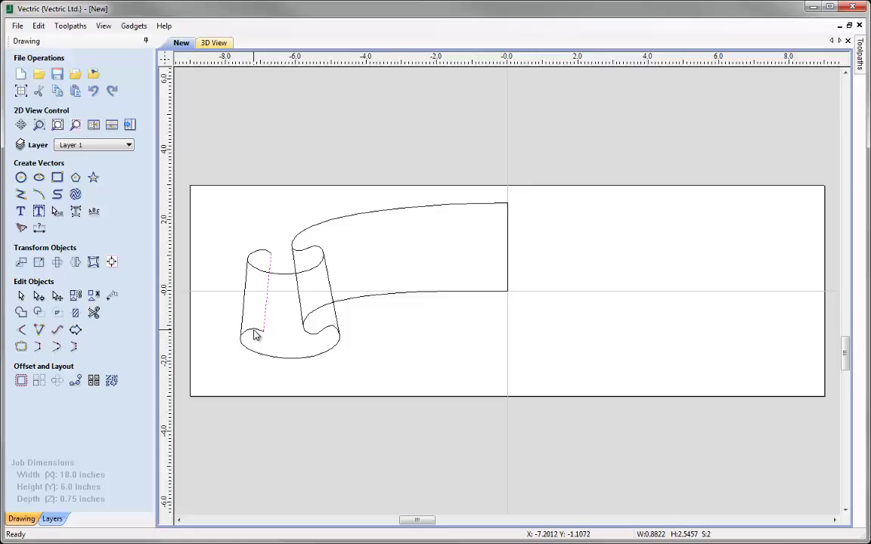
# Join the two tail curves and their connecting line at 0.0004 inch tolerance, and close the resulting vector with a straight line.
pyautogui.keyDown('shift'); pyautogui.click(251, 259); pyautogui.keyUp('shift')
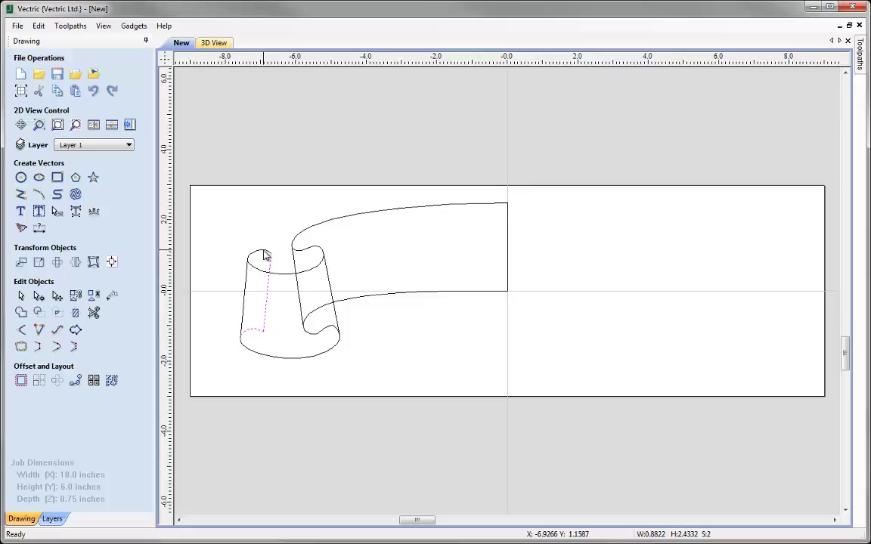
pyautogui.click(21, 347)
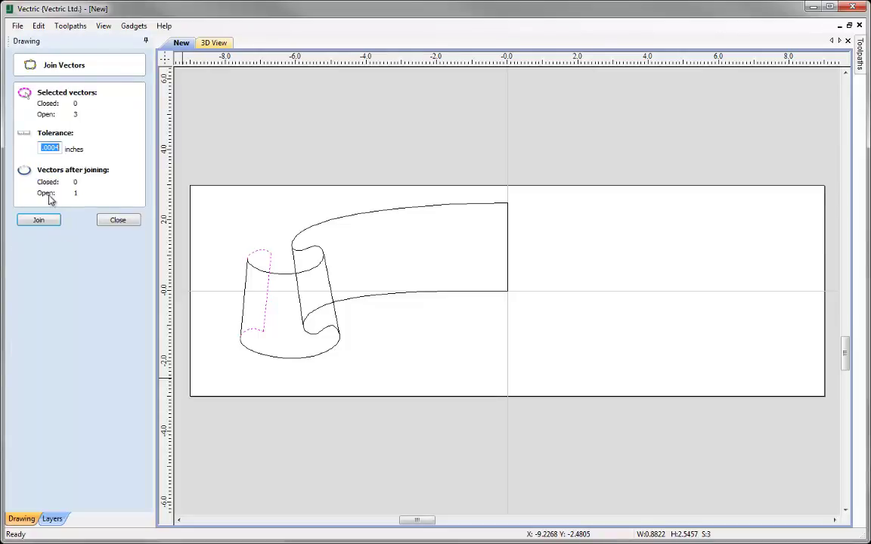
pyautogui.click(42, 221)
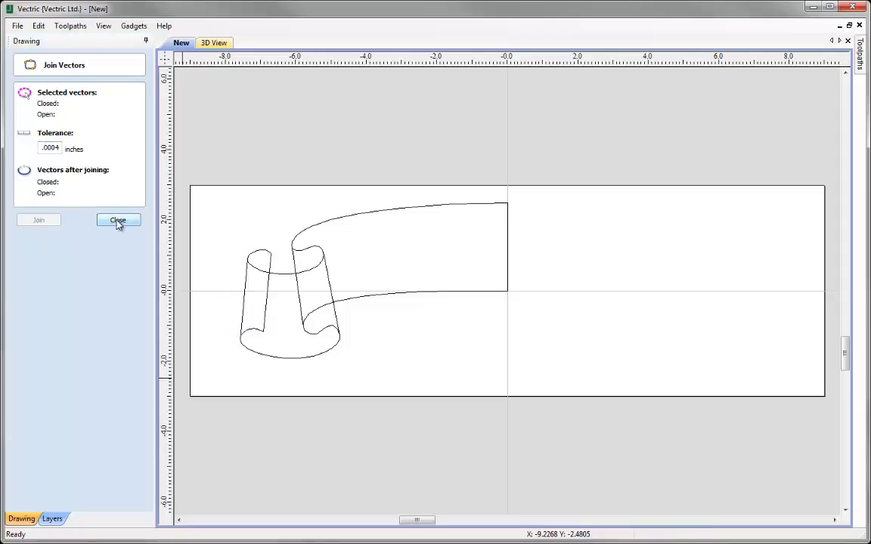
pyautogui.click(118, 220)
pyautogui.click(262, 295)
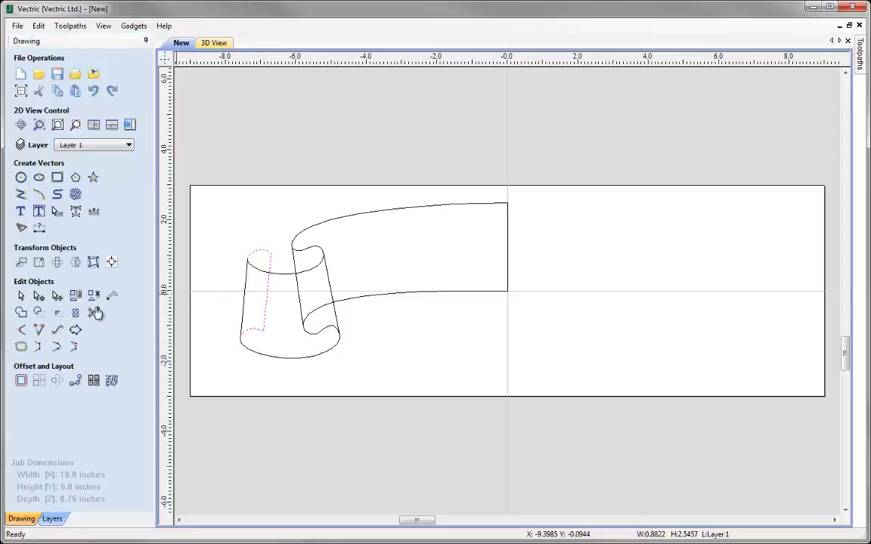
pyautogui.click(40, 348)
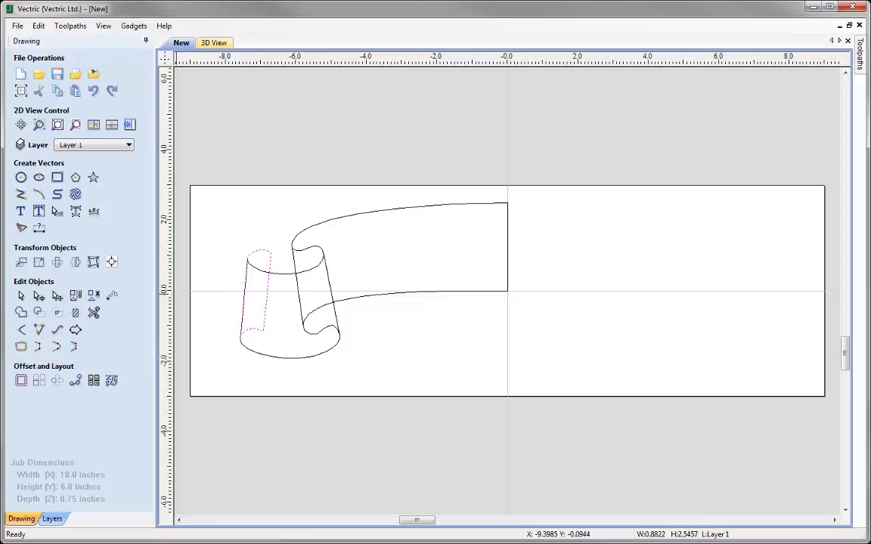
pyautogui.click(330, 334)
pyautogui.click(324, 315)
pyautogui.click(320, 313)
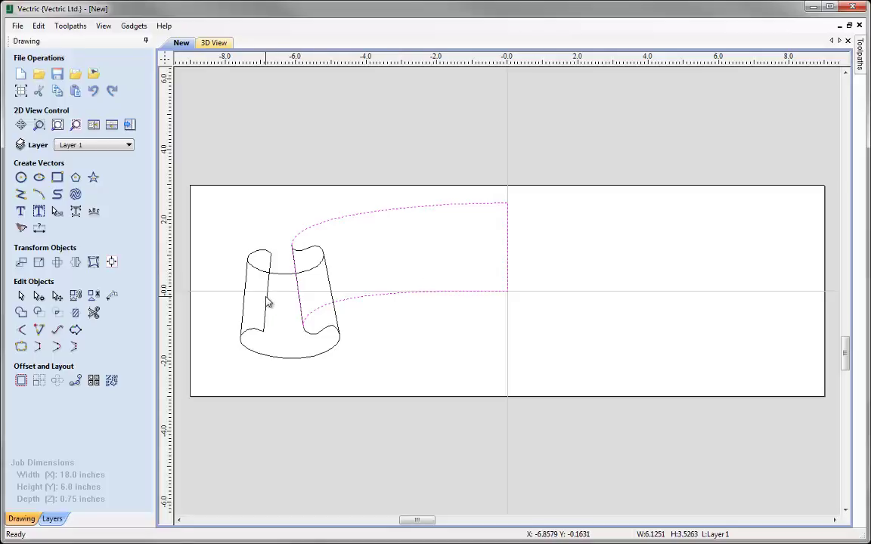
# Insert a node midway along the tail panel's right edge in node editing and move it inward to form a V notch.
pyautogui.click(250, 325)
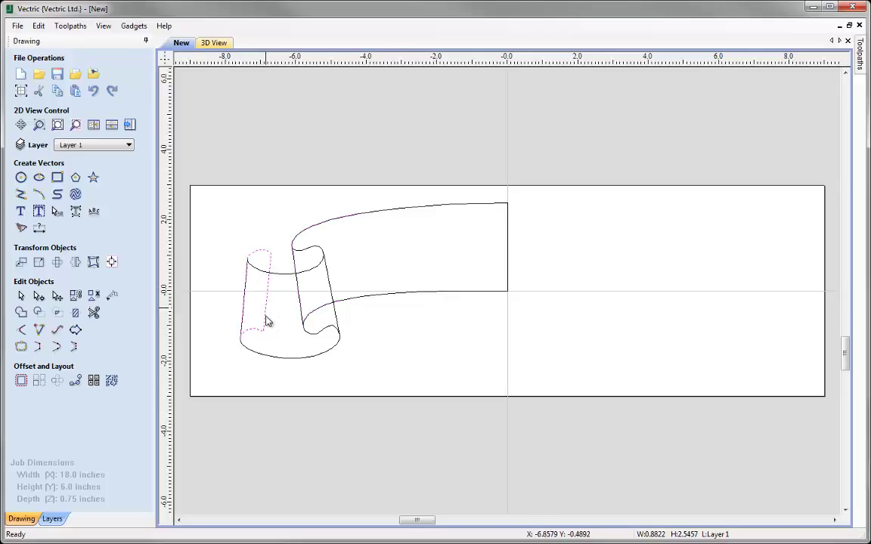
pyautogui.click(39, 296)
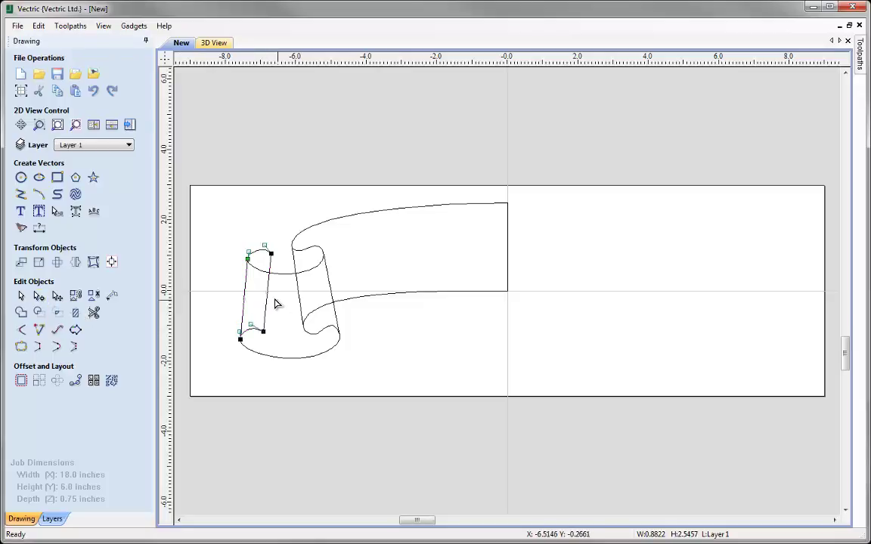
pyautogui.scroll(3, 185, 296)
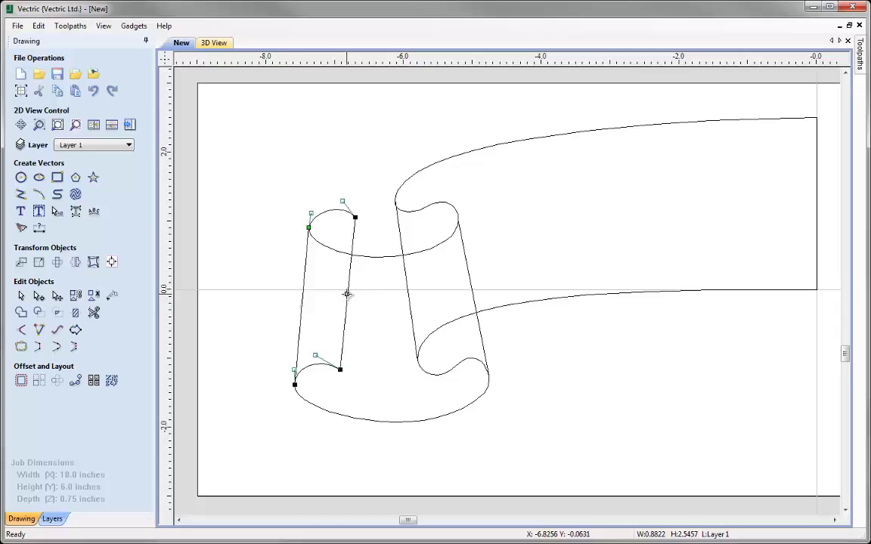
pyautogui.moveTo(347, 294); pyautogui.dragTo(334, 294)
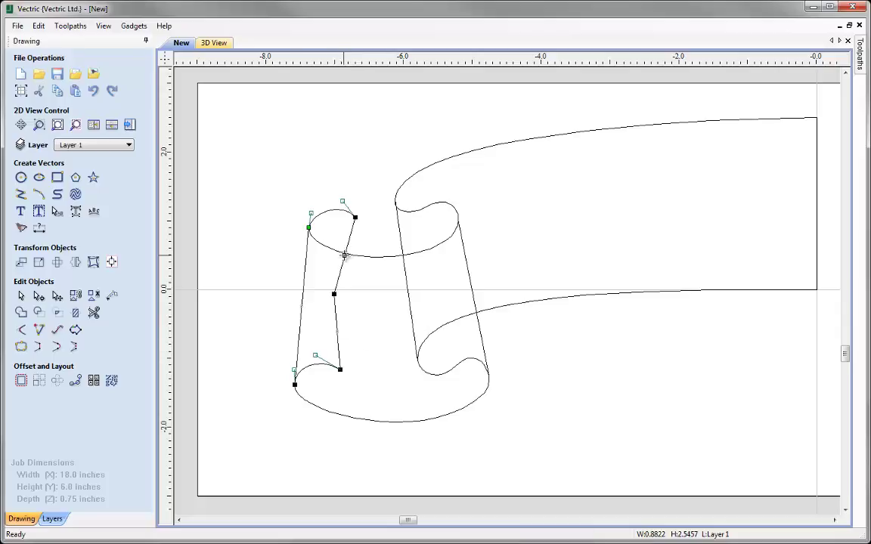
# Convert the upper span of the tail's notched edge to a Bezier and adjust its handles to bow it outward.
pyautogui.rightClick(346, 268)
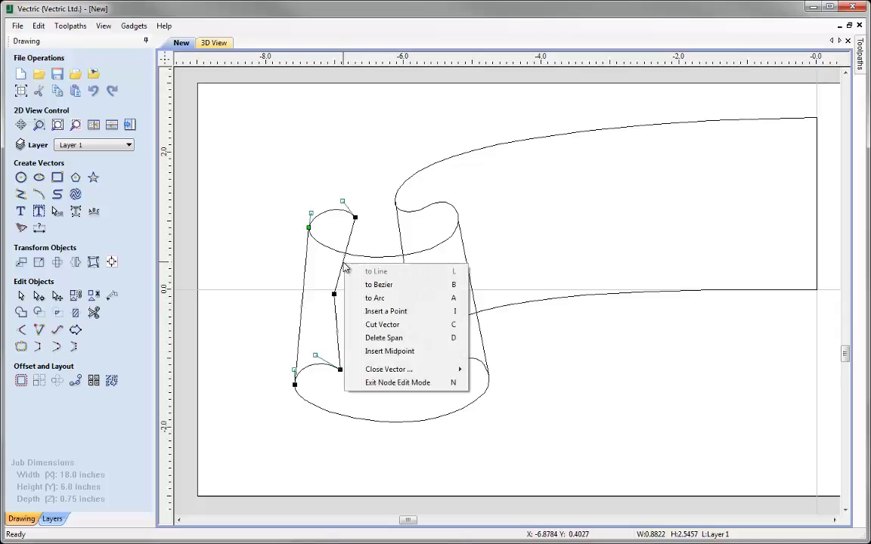
pyautogui.click(384, 284)
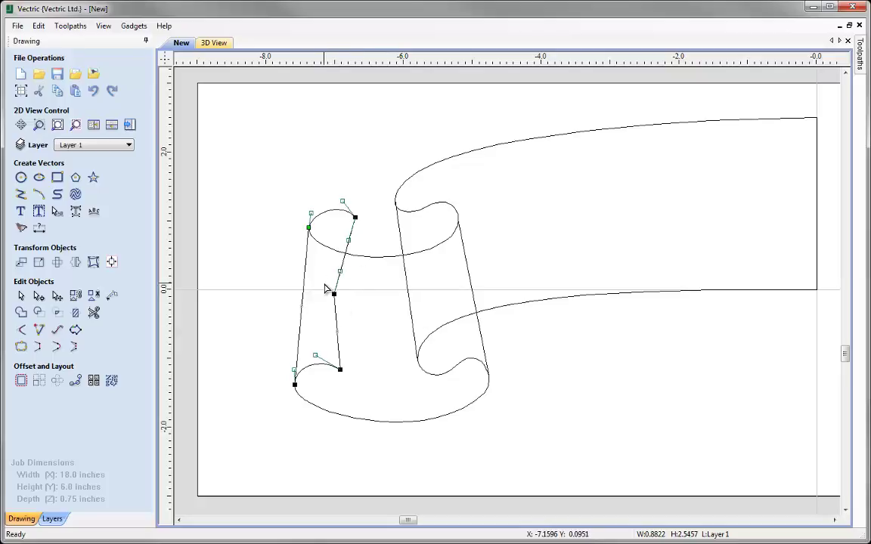
pyautogui.moveTo(347, 240); pyautogui.dragTo(351, 244)
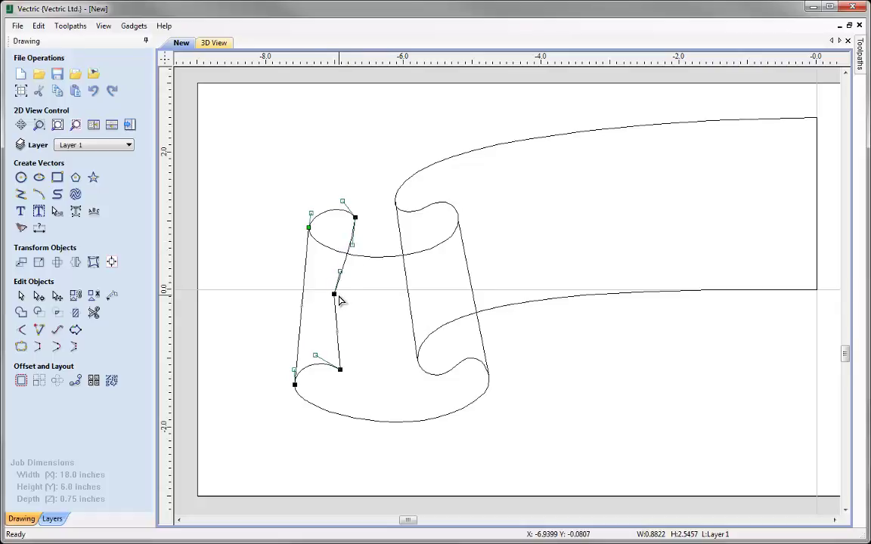
pyautogui.click(335, 294)
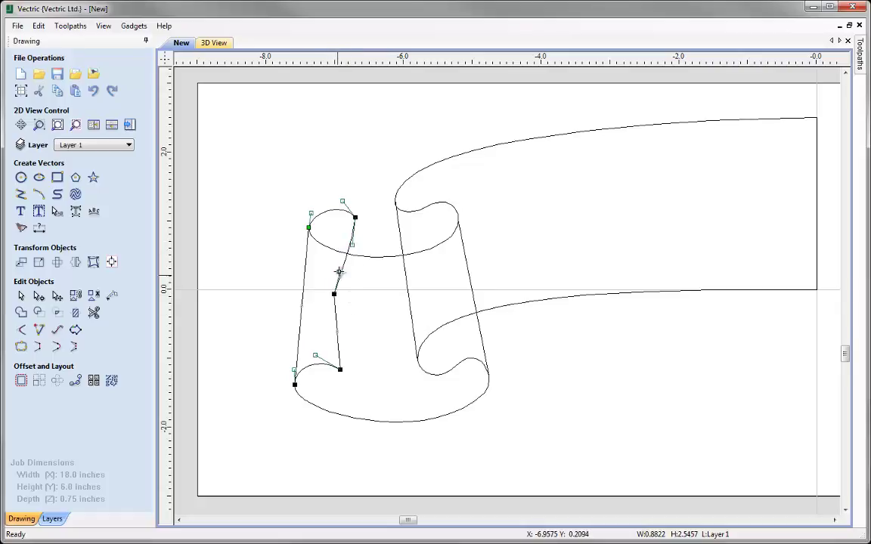
pyautogui.moveTo(344, 283); pyautogui.dragTo(344, 283)
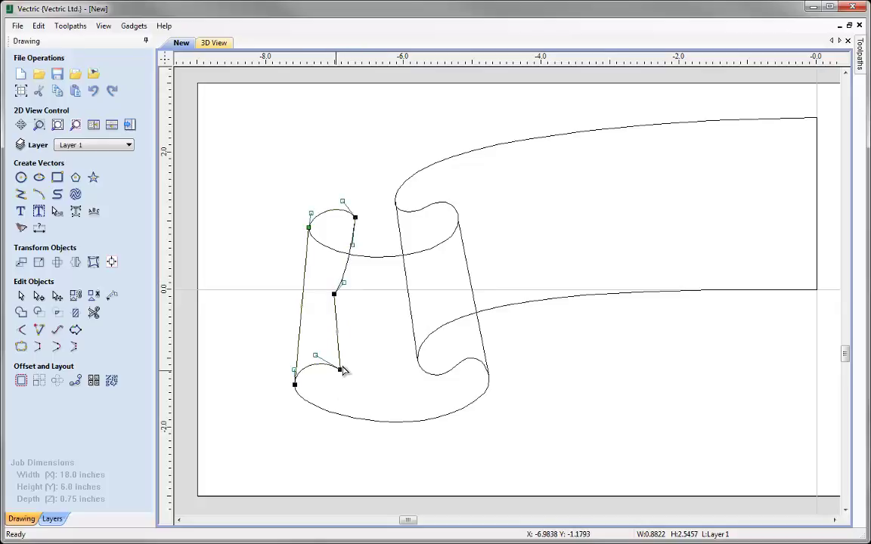
# Convert the lower span of the tail's notched edge to a Bezier and bow it outward near the notch.
pyautogui.rightClick(337, 327)
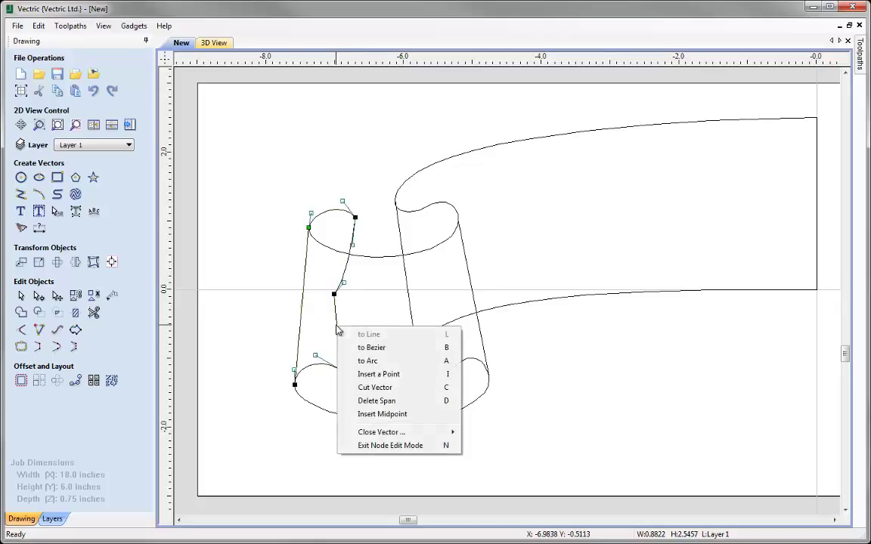
pyautogui.click(406, 349)
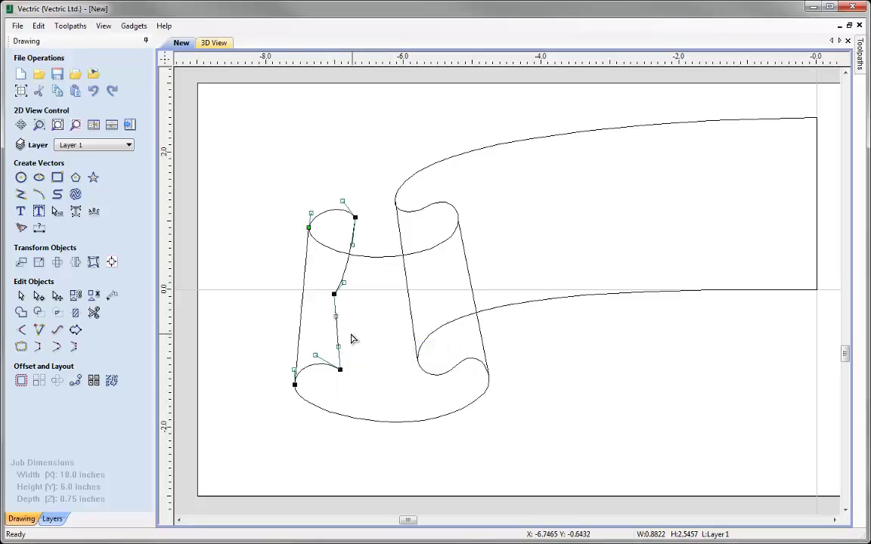
pyautogui.moveTo(335, 316); pyautogui.dragTo(343, 316)
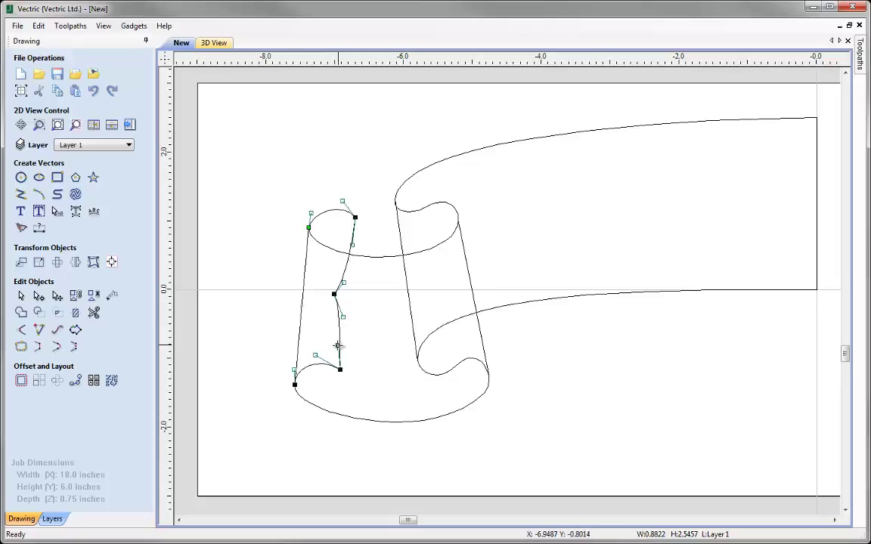
# Shift the tail's lower right corner node slightly outward, and fine-tune the notch tip and the curve handles along that edge.
pyautogui.moveTo(340, 369); pyautogui.dragTo(346, 371)
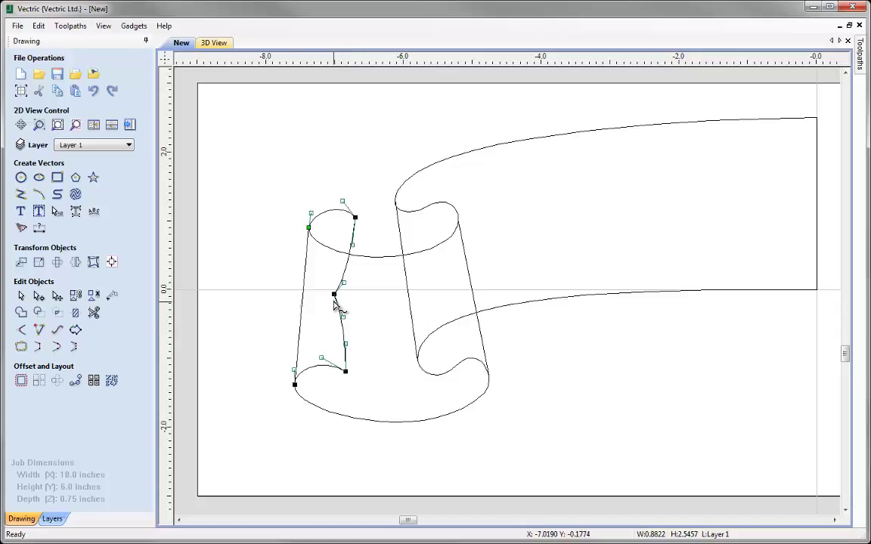
pyautogui.moveTo(335, 294); pyautogui.dragTo(328, 295)
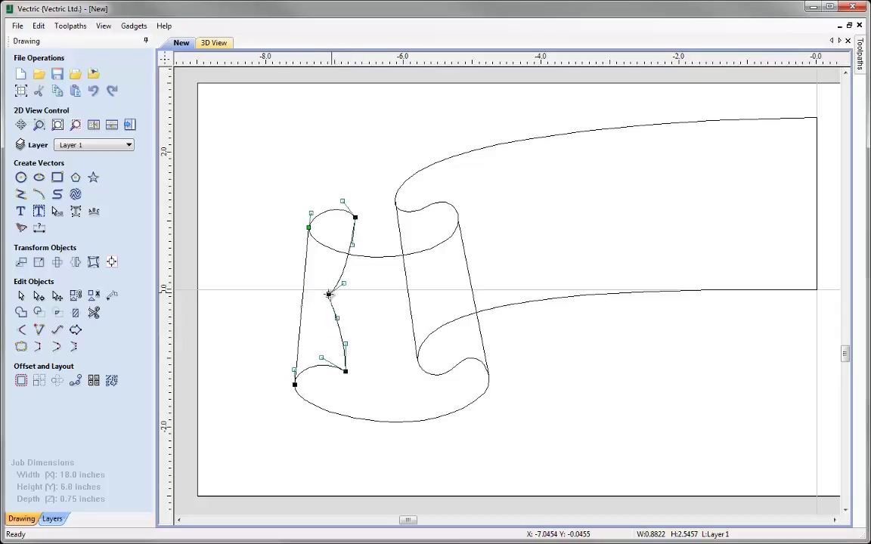
pyautogui.moveTo(328, 295); pyautogui.dragTo(333, 294)
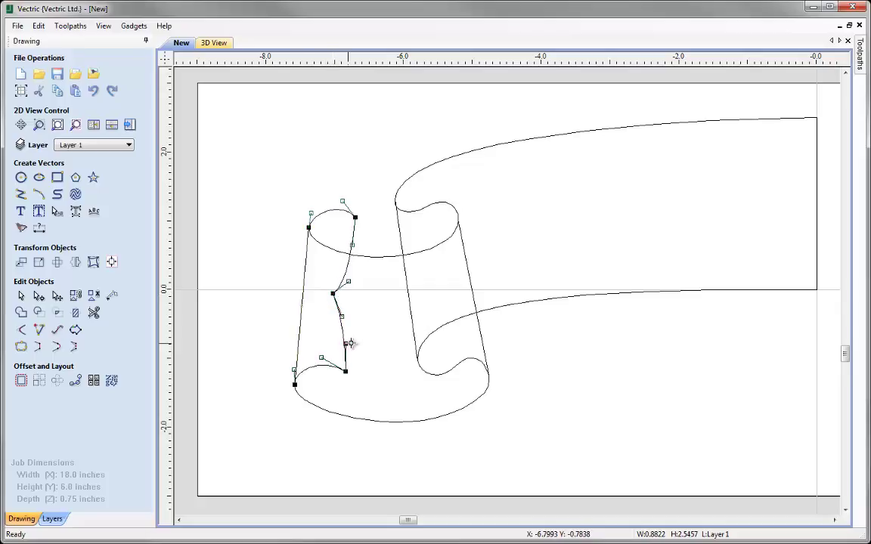
pyautogui.click(343, 384)
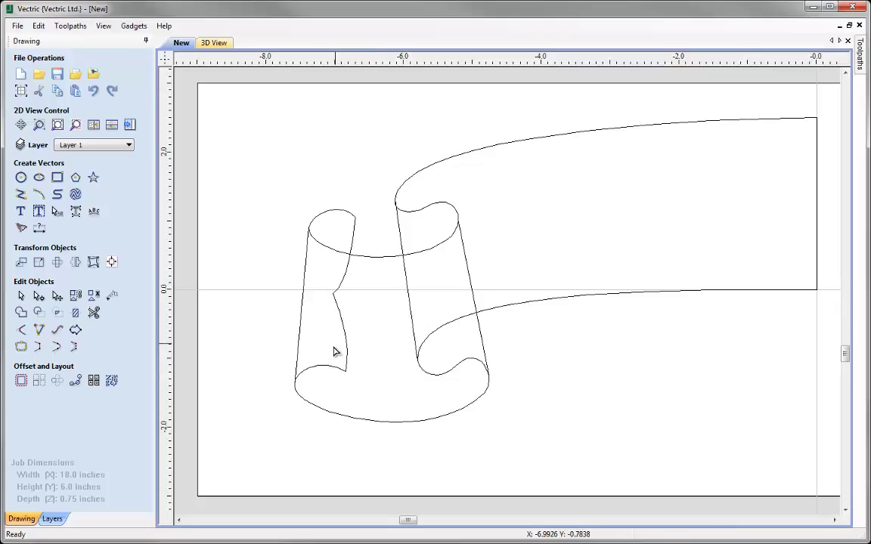
pyautogui.click(340, 287)
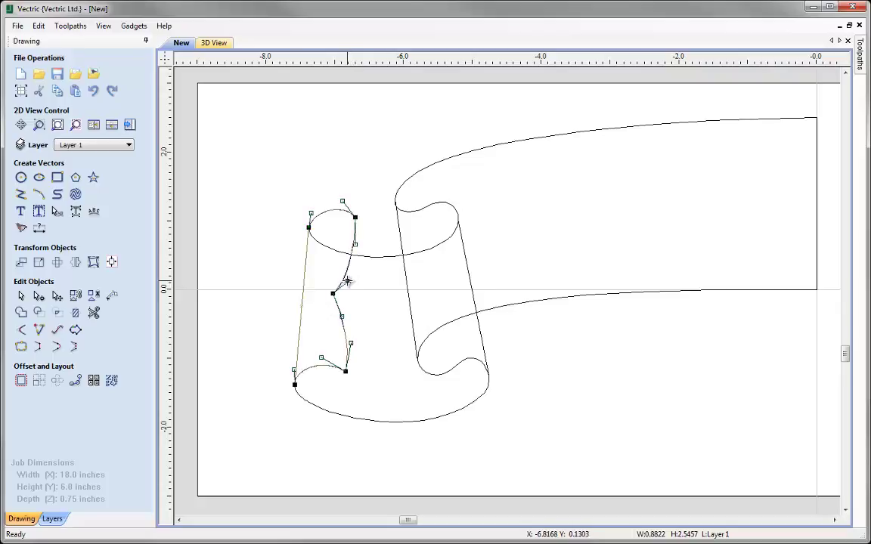
pyautogui.click(370, 387)
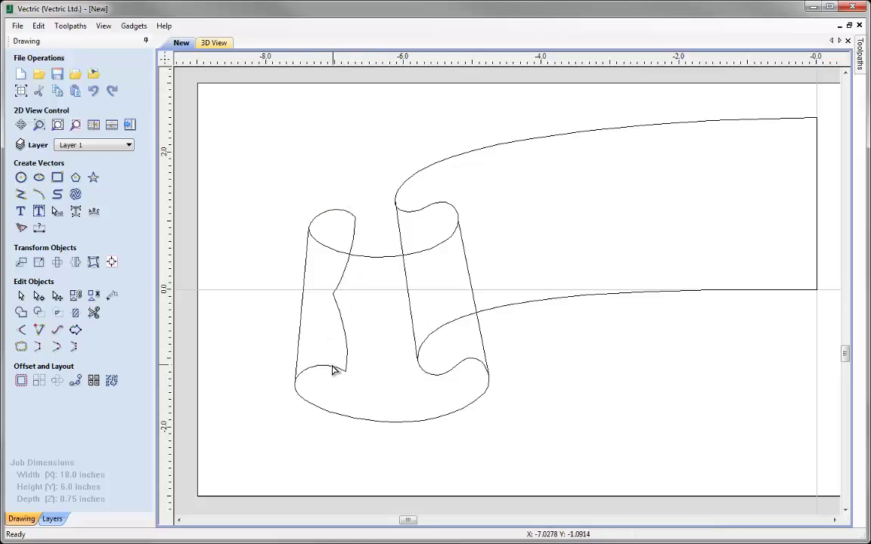
# Reposition the tail's lower right corner node slightly inward and down, and finish node editing.
pyautogui.click(301, 368)
pyautogui.moveTo(344, 372); pyautogui.dragTo(351, 373)
pyautogui.moveTo(351, 373); pyautogui.dragTo(345, 372)
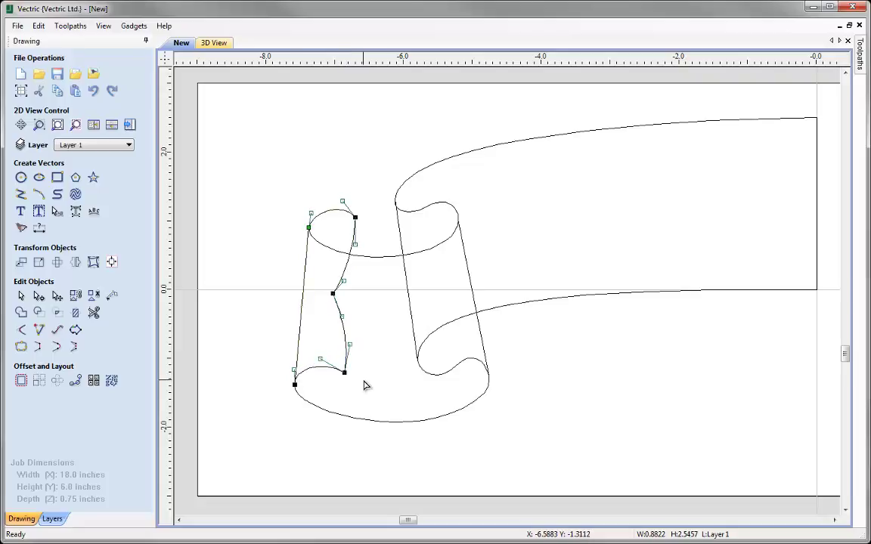
pyautogui.click(356, 396)
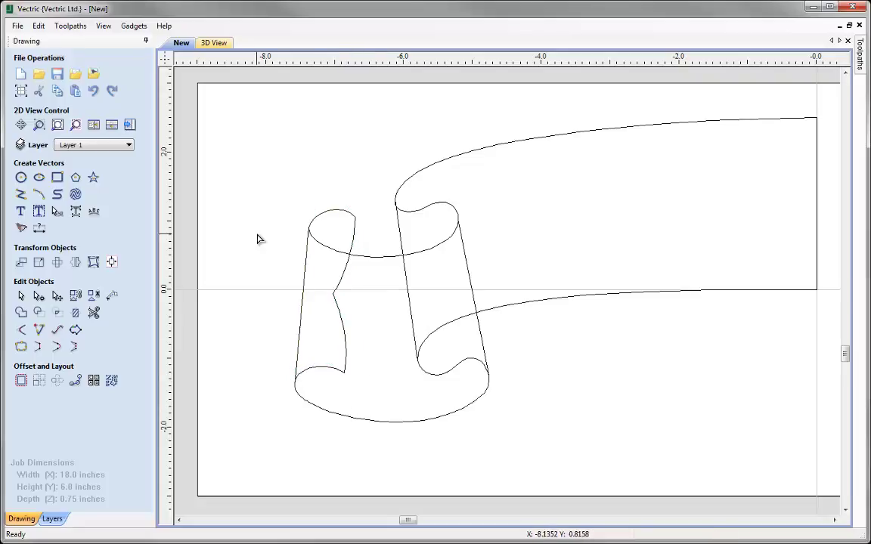
# Draw a rectangle about 6.22 by 0.5 inches leftward from the origin and move it down near the job's lower edge.
pyautogui.click(57, 126)
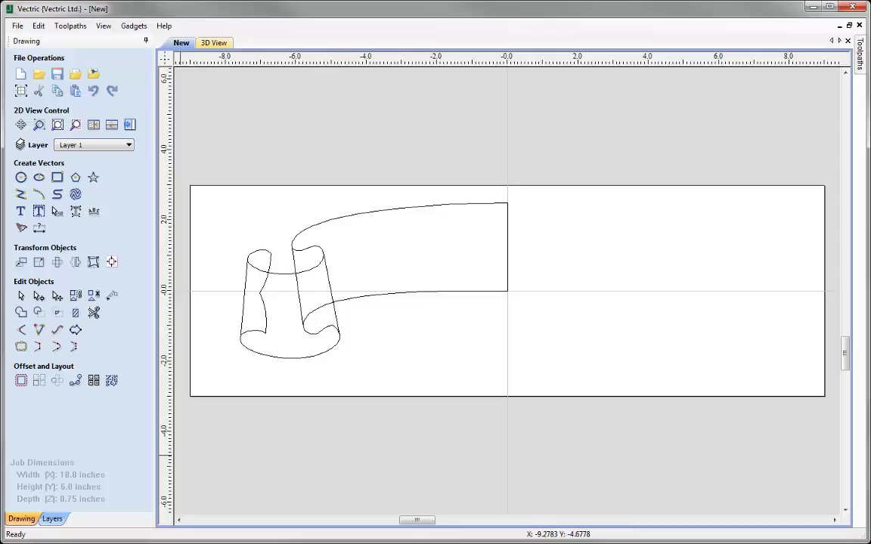
pyautogui.click(58, 177)
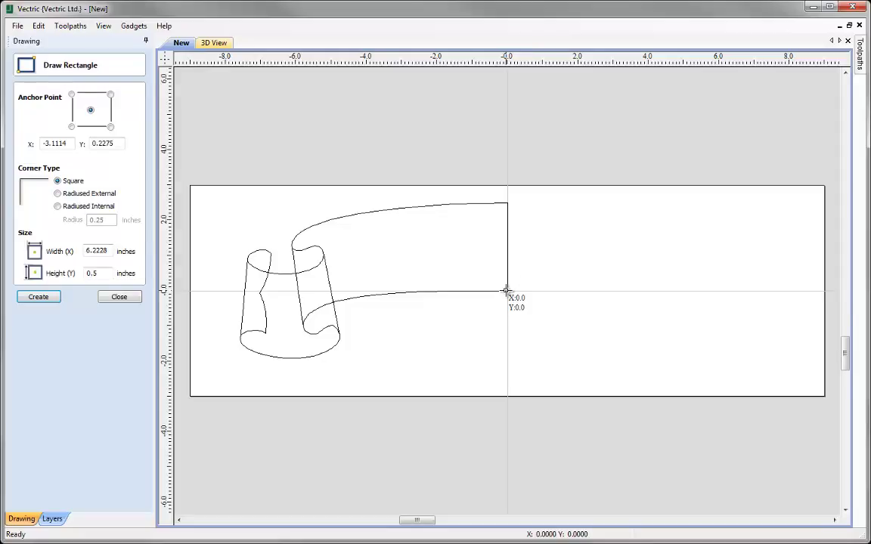
pyautogui.moveTo(506, 290); pyautogui.dragTo(287, 275)
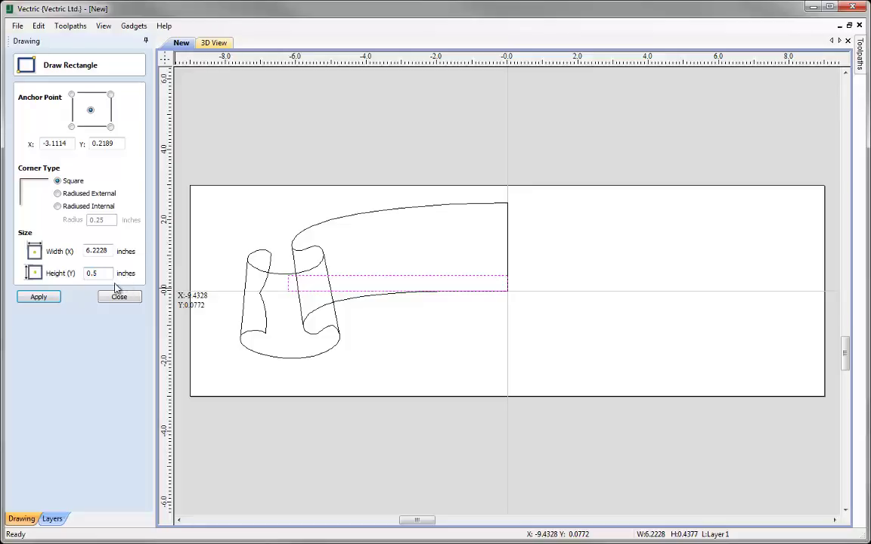
pyautogui.click(40, 298)
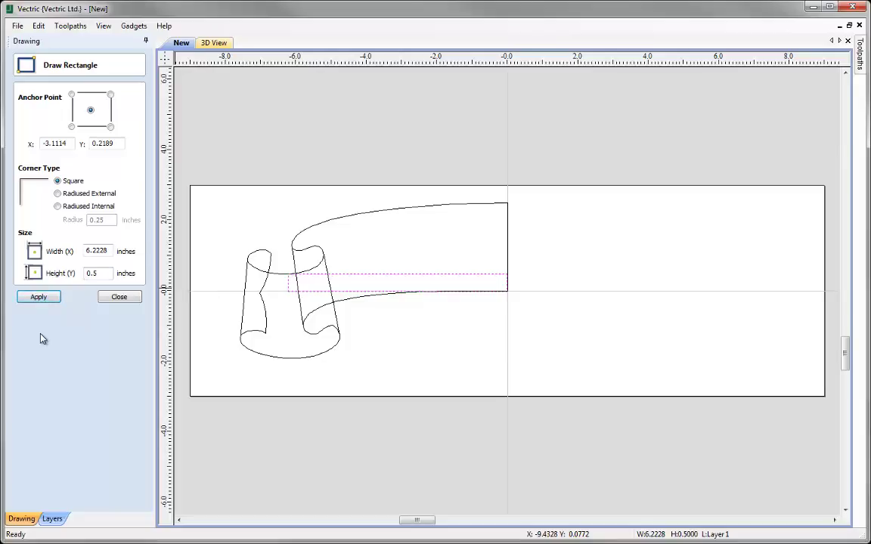
pyautogui.click(121, 299)
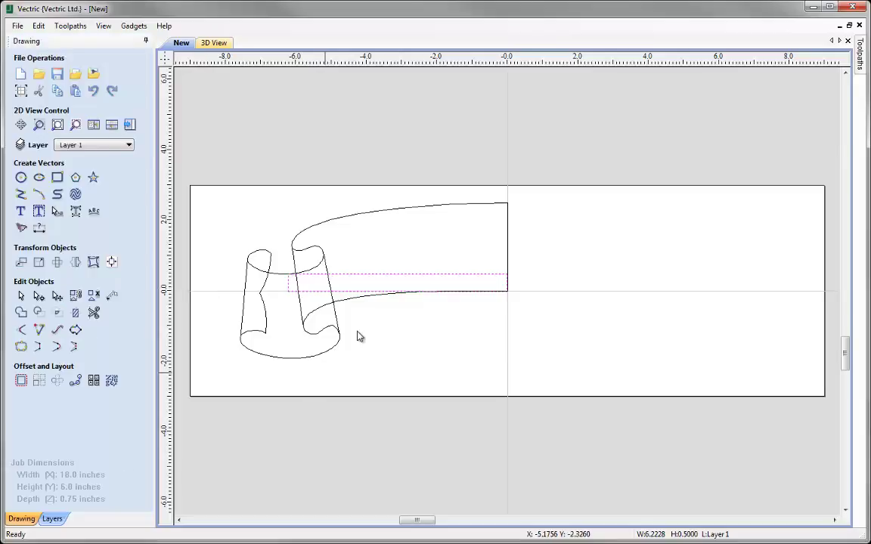
pyautogui.click(402, 278)
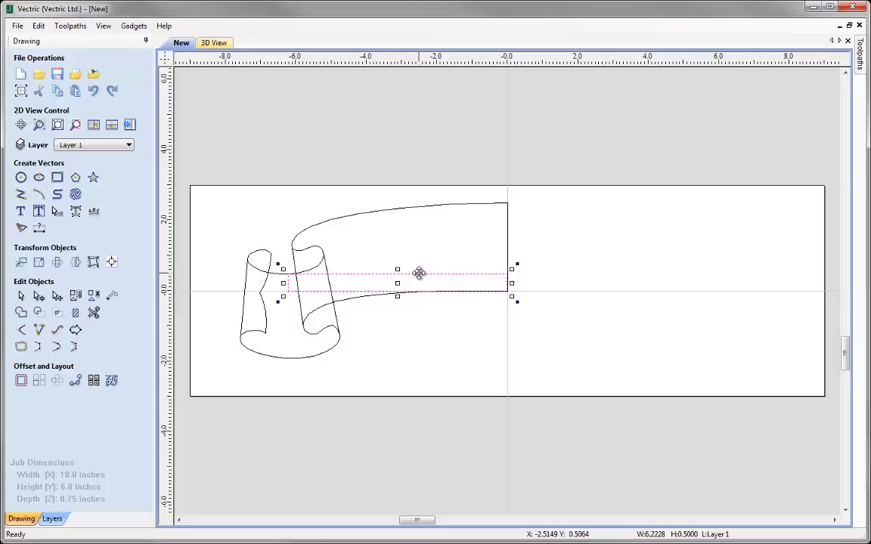
pyautogui.moveTo(419, 273); pyautogui.dragTo(425, 375)
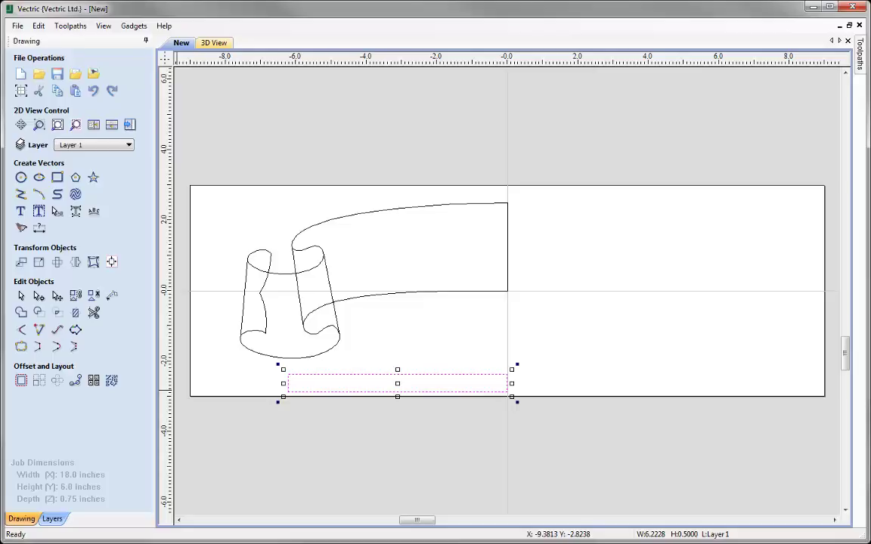
# Delete the rectangle's bottom span and lower its upper left corner node to about half the rectangle's height.
pyautogui.click(39, 296)
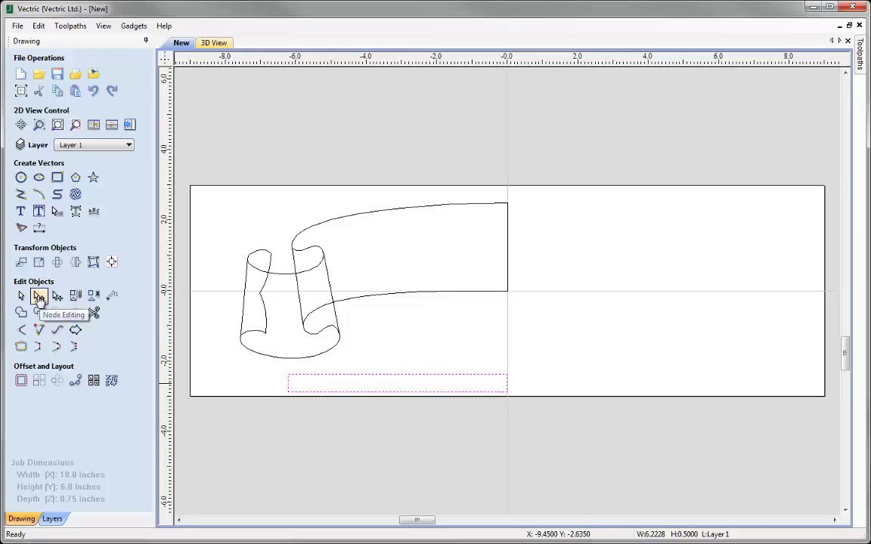
pyautogui.rightClick(344, 396)
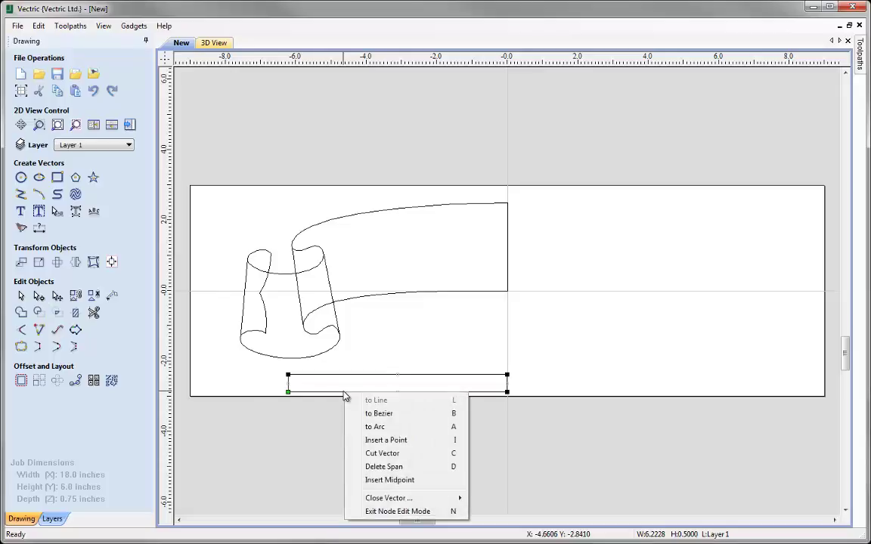
pyautogui.click(405, 468)
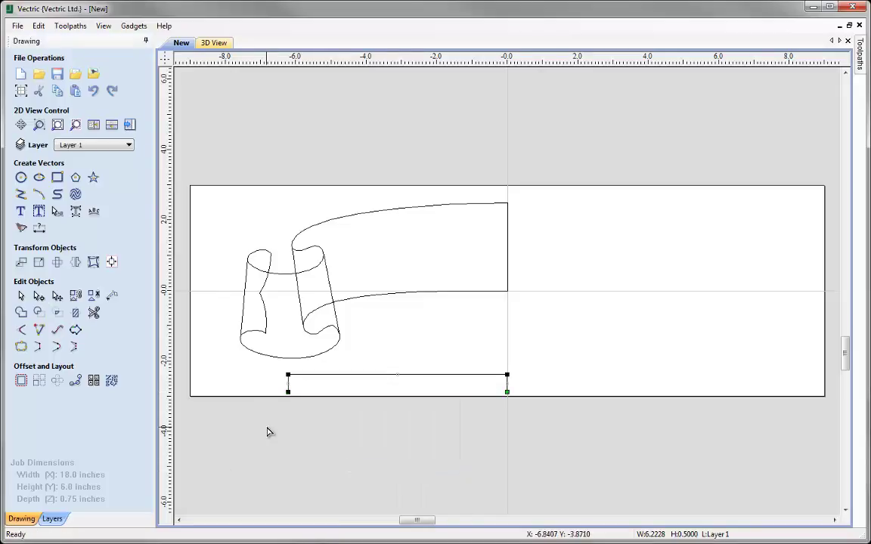
pyautogui.scroll(2, 227, 393)
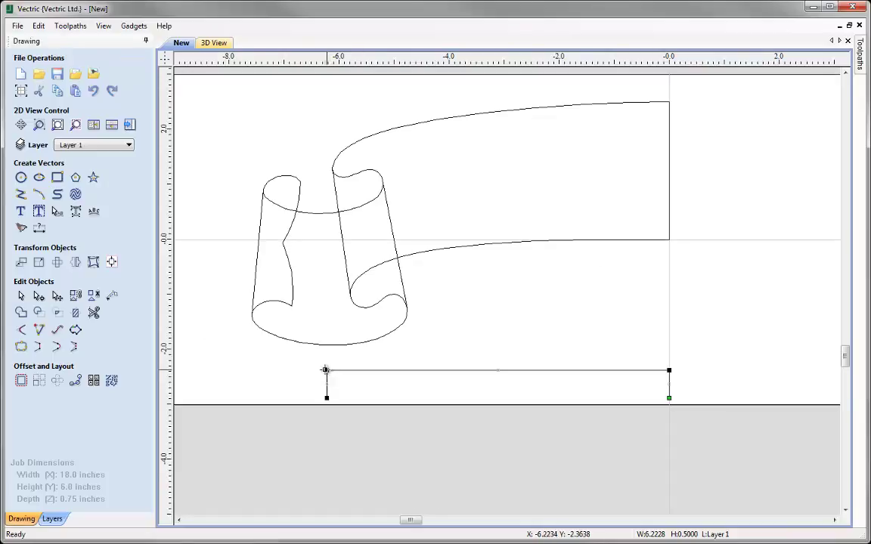
pyautogui.moveTo(326, 370); pyautogui.dragTo(327, 384)
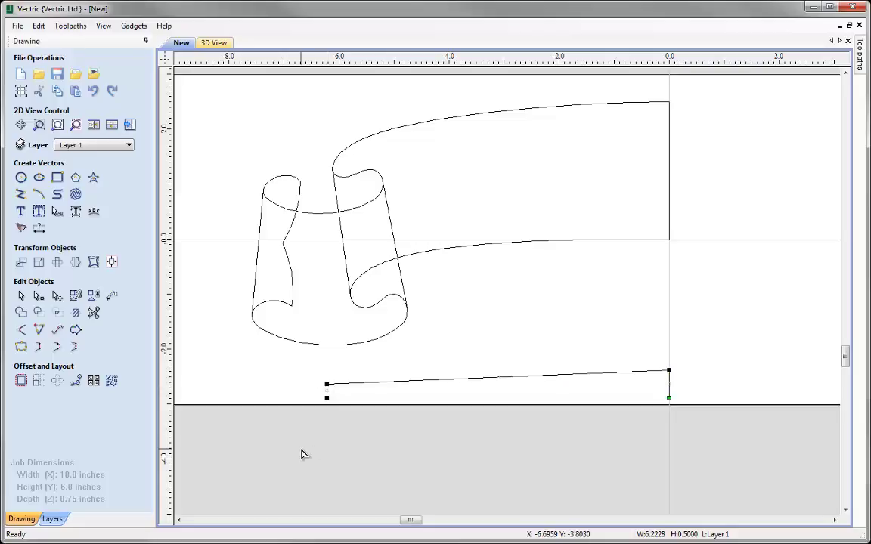
# Convert the profile's sloping top span to a Bezier, bow it upward near its left end, and finish node editing.
pyautogui.rightClick(425, 381)
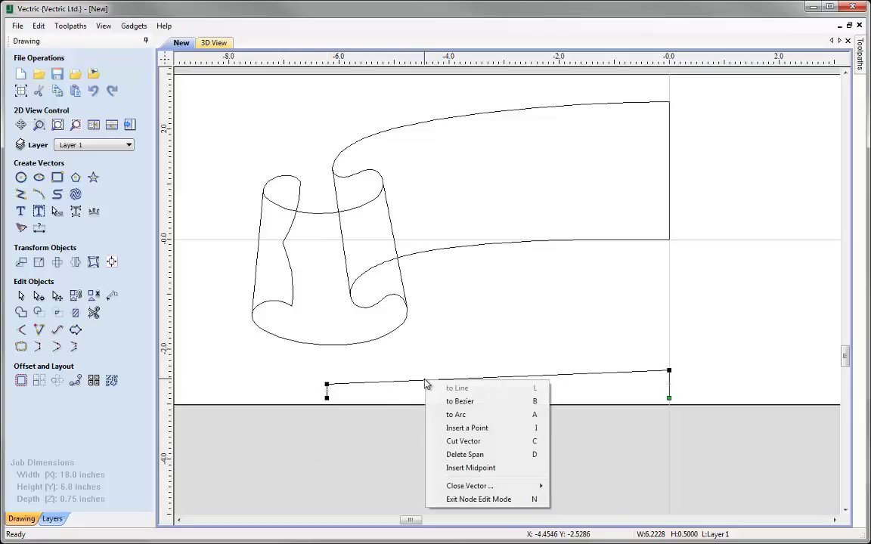
pyautogui.click(489, 406)
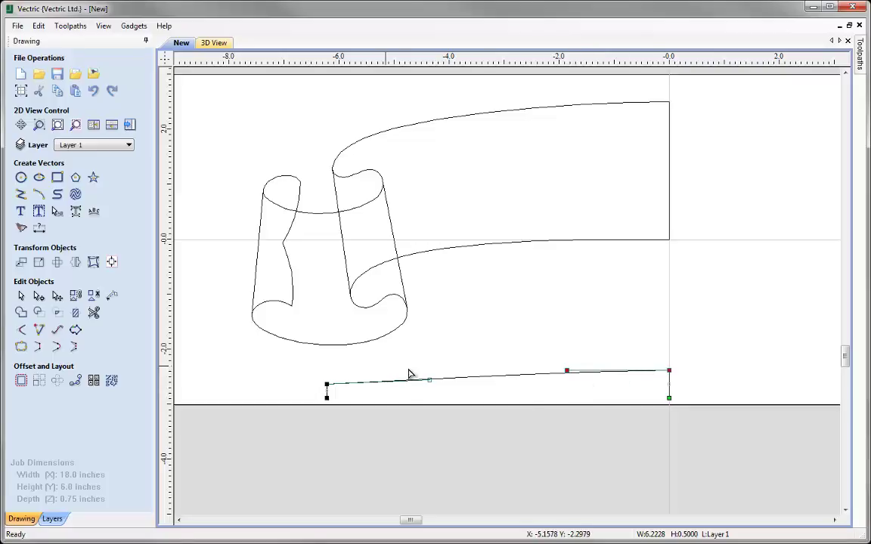
pyautogui.click(429, 379)
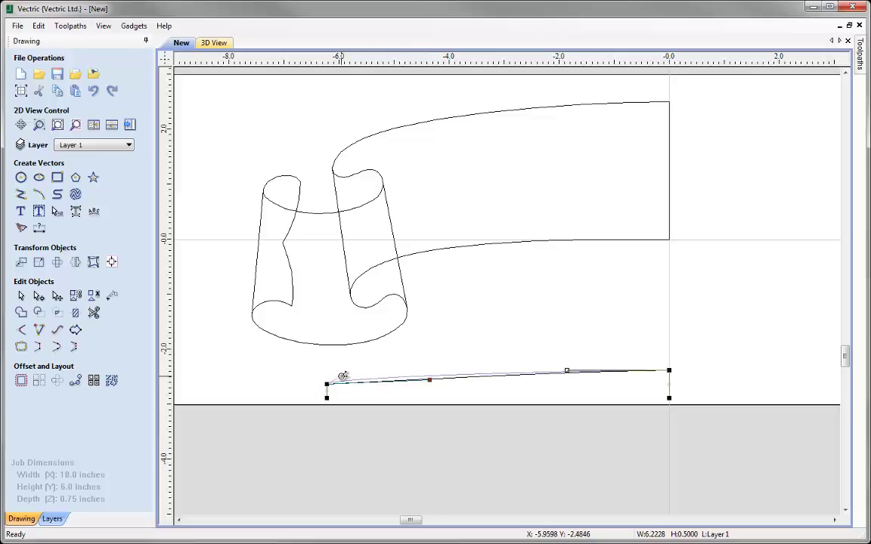
pyautogui.press('Delete')
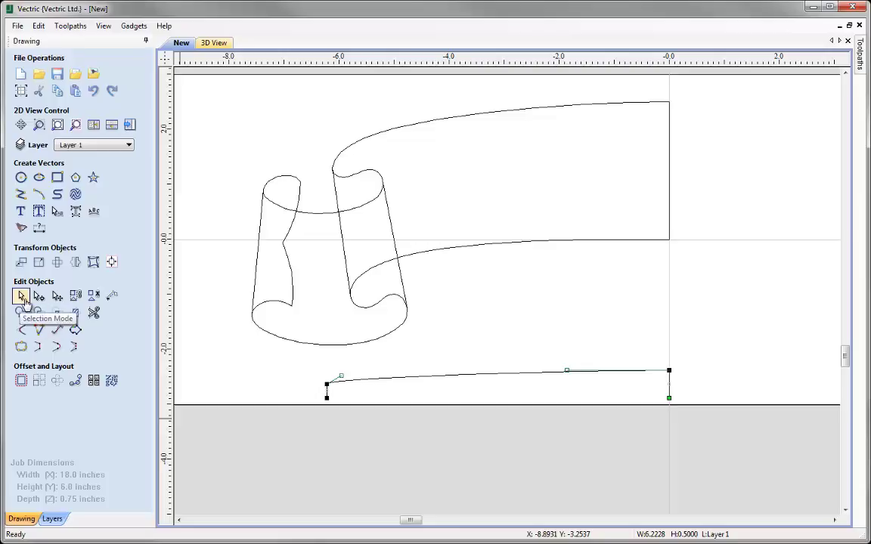
pyautogui.click(21, 297)
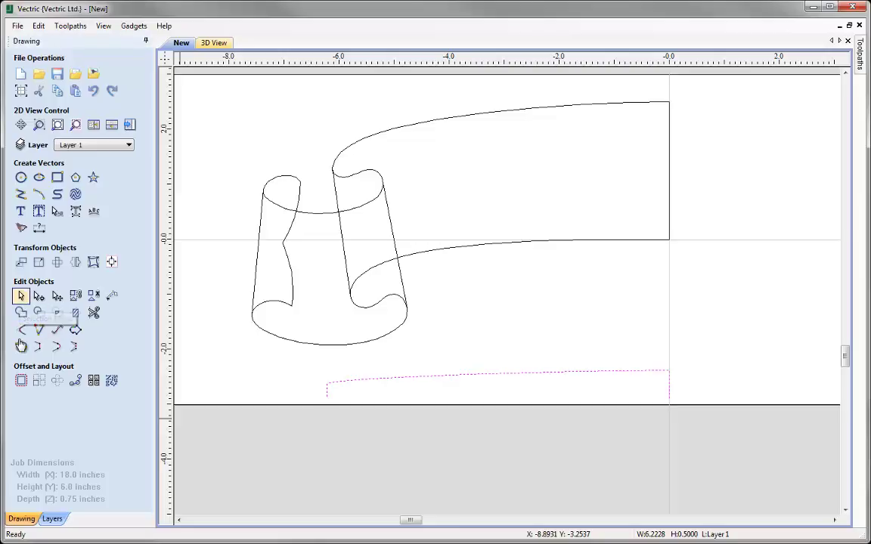
# Create a narrower copy of the profile about 1.64 inches wide, and pull its left curve handle down so the curve dips.
pyautogui.click(421, 377)
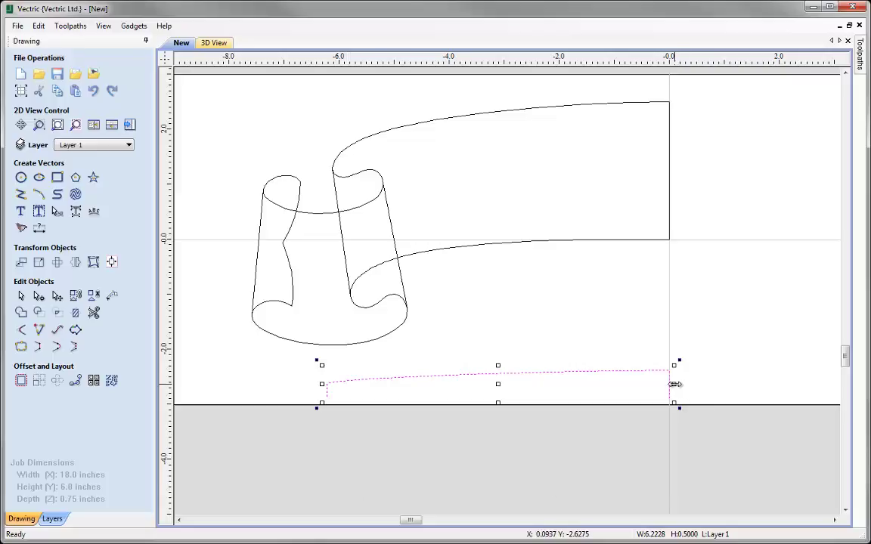
pyautogui.moveTo(674, 385); pyautogui.dragTo(414, 396)
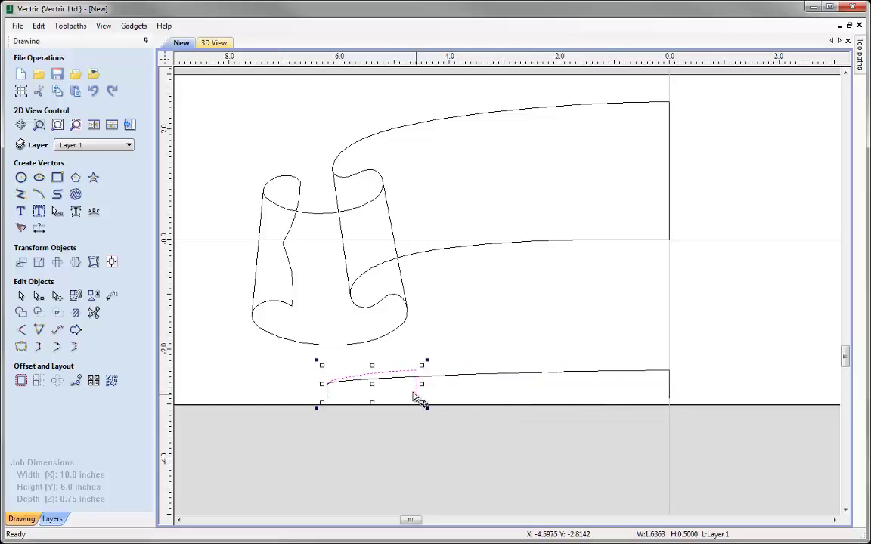
pyautogui.click(38, 296)
pyautogui.scroll(-2, 200, 386)
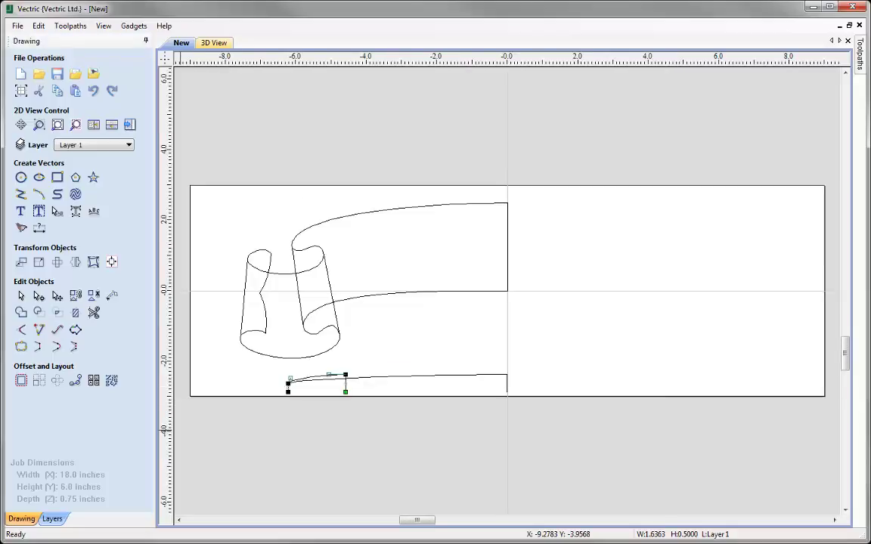
pyautogui.scroll(3, 295, 387)
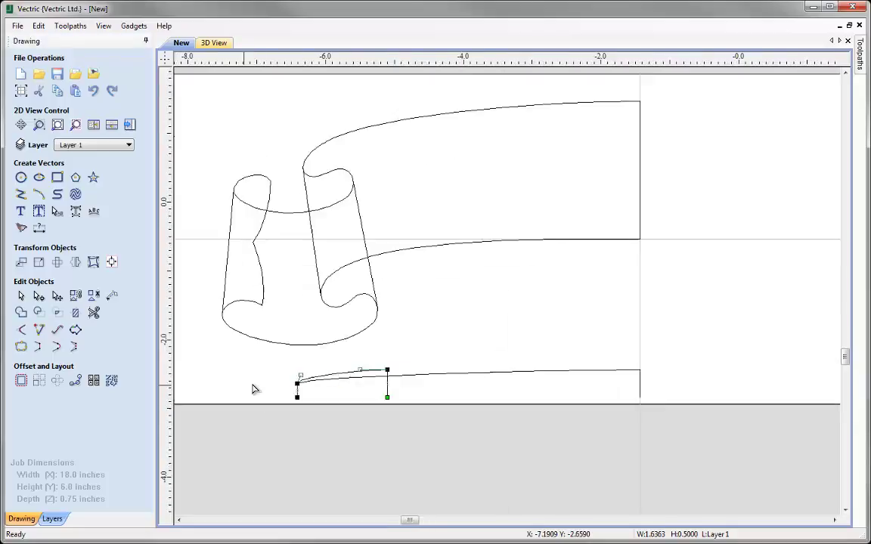
pyautogui.moveTo(275, 365); pyautogui.dragTo(290, 418)
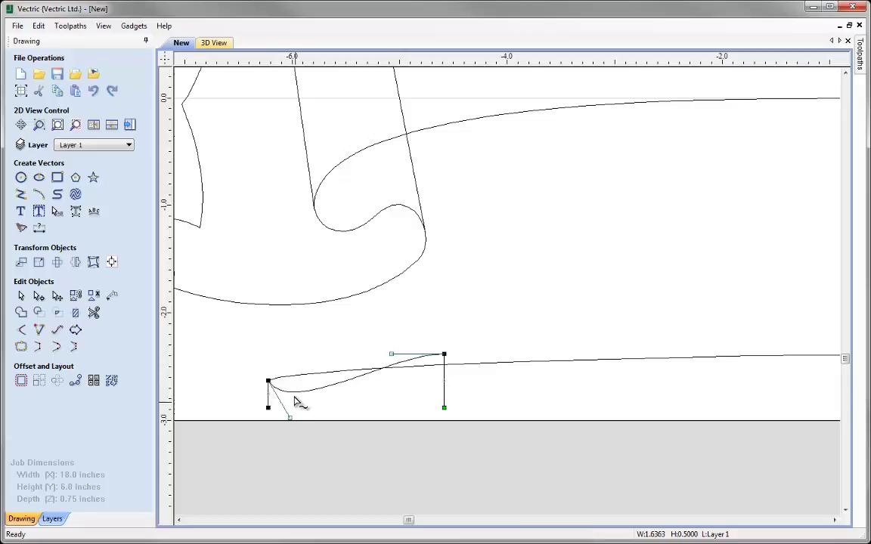
# Lower the short profile's upper right node and raise its curve handle to form an S-curve rounded at the right end.
pyautogui.click(445, 353)
pyautogui.press('Down')
pyautogui.press('Down')
pyautogui.press('Down')
pyautogui.press('Down')
pyautogui.press('Down')
pyautogui.press('Down')
pyautogui.press('Down')
pyautogui.press('Down')
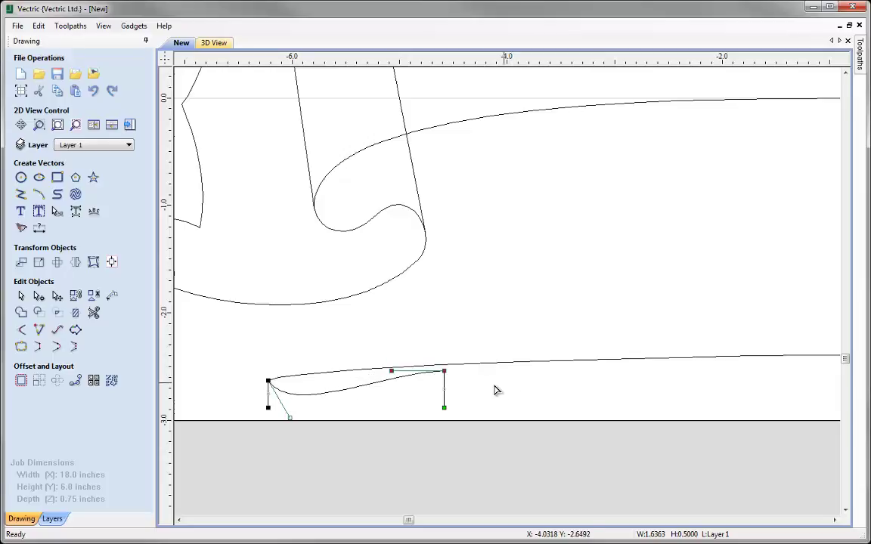
pyautogui.press('Down')
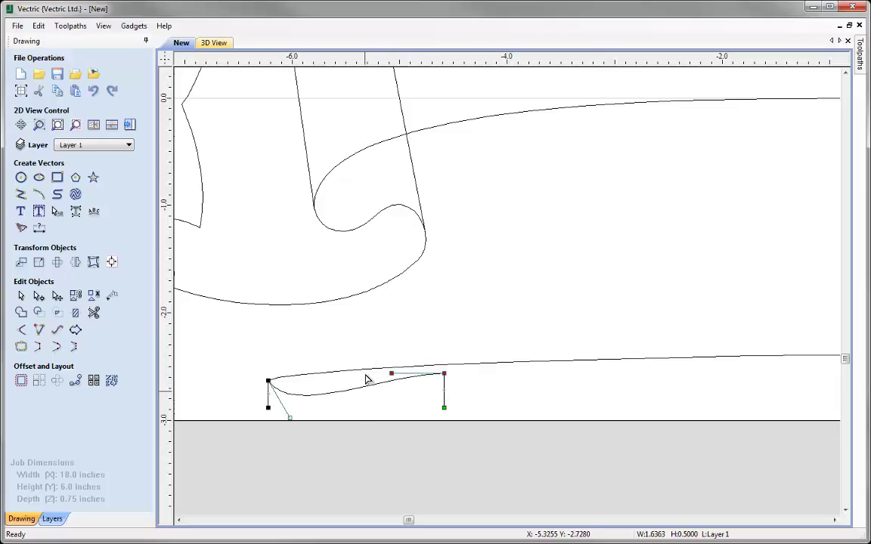
pyautogui.click(393, 372)
pyautogui.moveTo(392, 373); pyautogui.dragTo(428, 355)
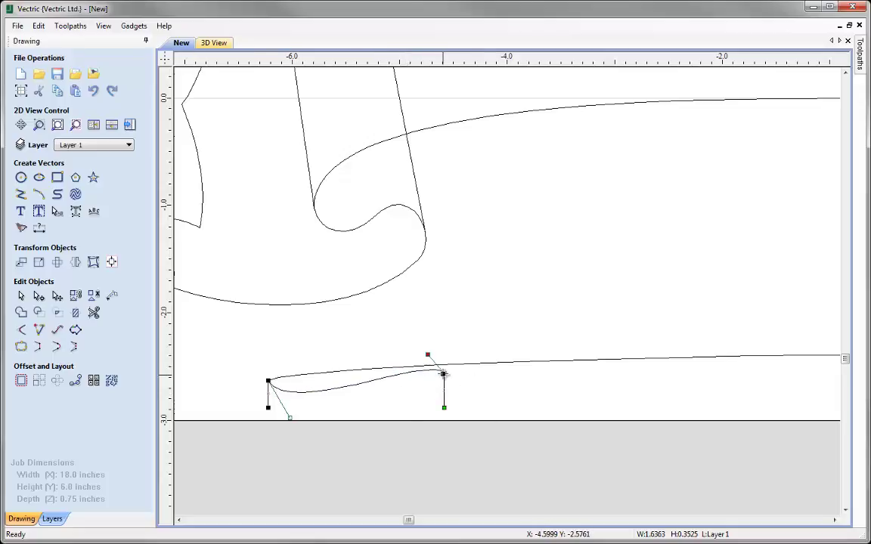
pyautogui.moveTo(445, 446); pyautogui.dragTo(424, 350)
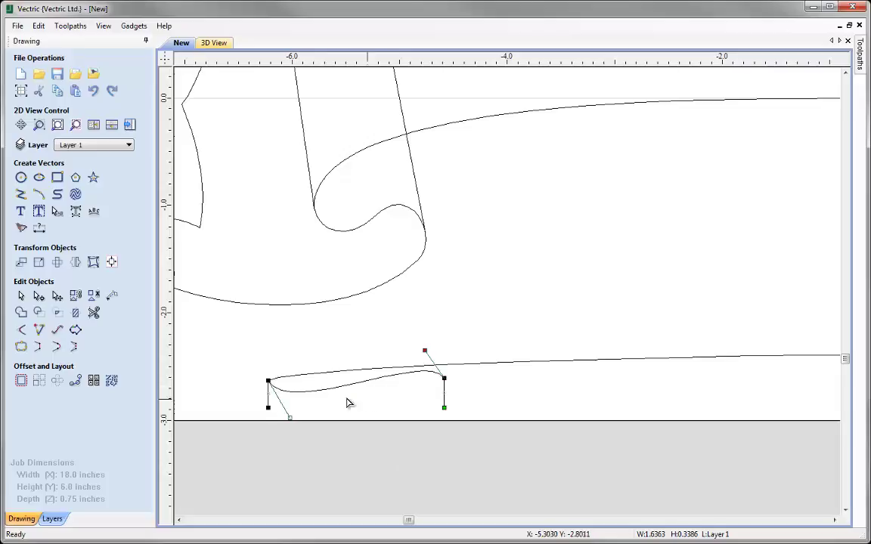
# Raise the long profile's left curve handle slightly to make the curve fuller at its left end.
pyautogui.click(285, 379)
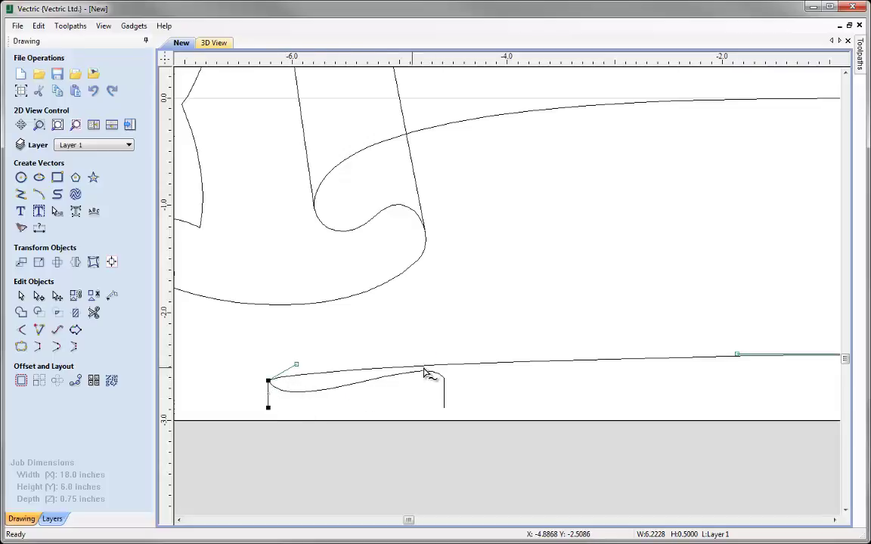
pyautogui.moveTo(295, 364); pyautogui.dragTo(291, 357)
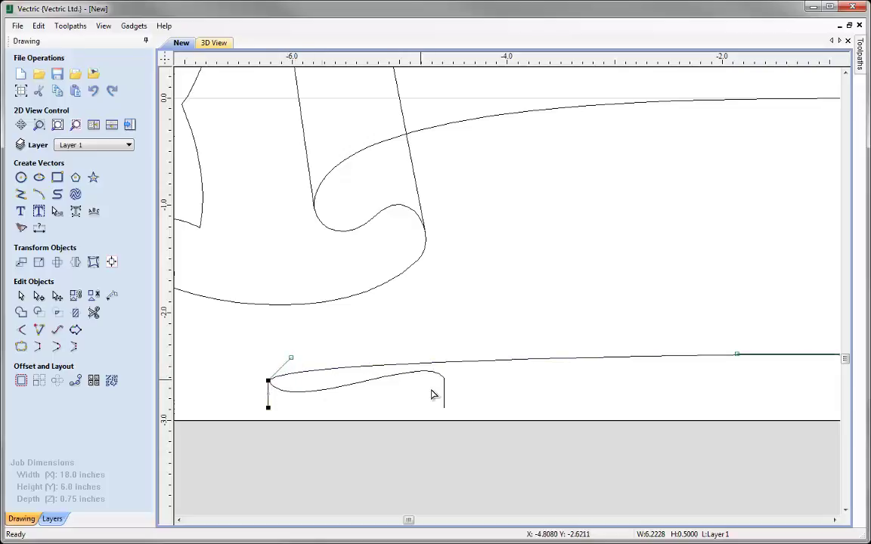
pyautogui.scroll(-3, 343, 406)
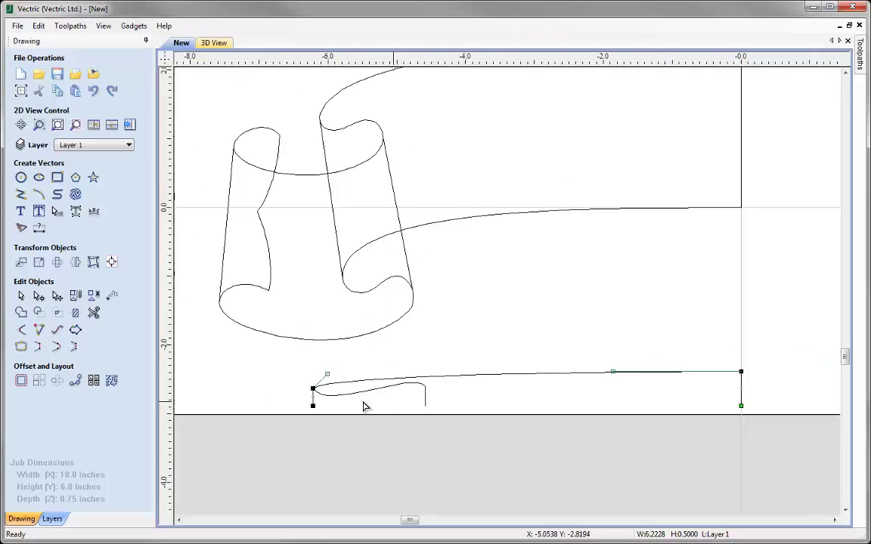
pyautogui.scroll(-1, 521, 410)
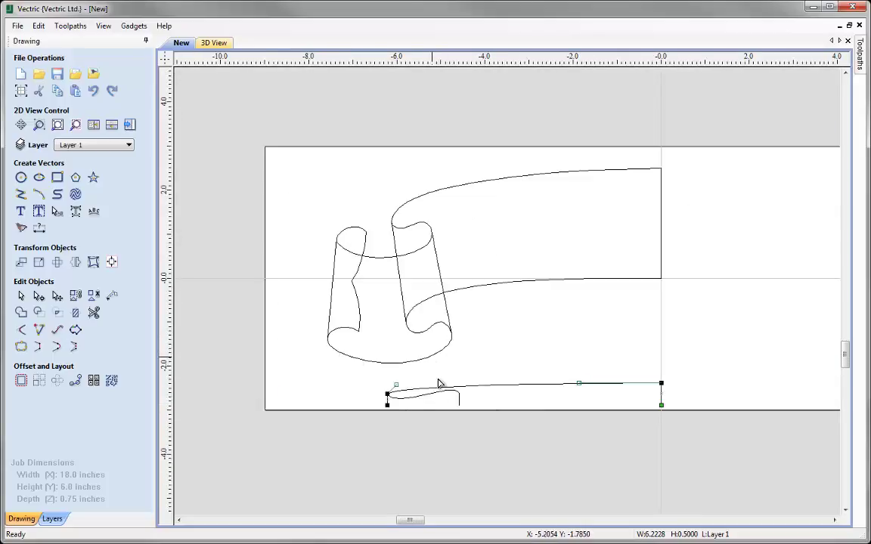
# Create a copy of the short S-curve profile stretched leftward to about 3.05 inches wide, level with the tail's outer edge.
pyautogui.click(422, 404)
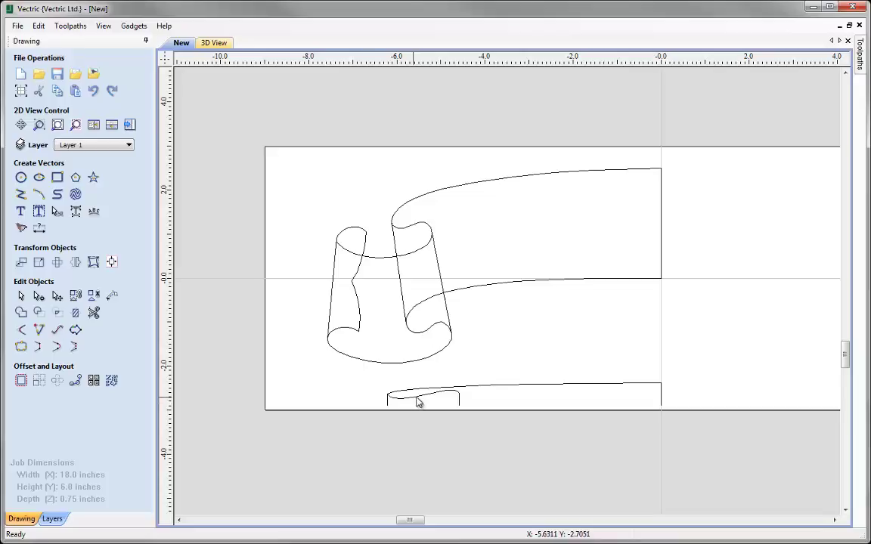
pyautogui.click(415, 400)
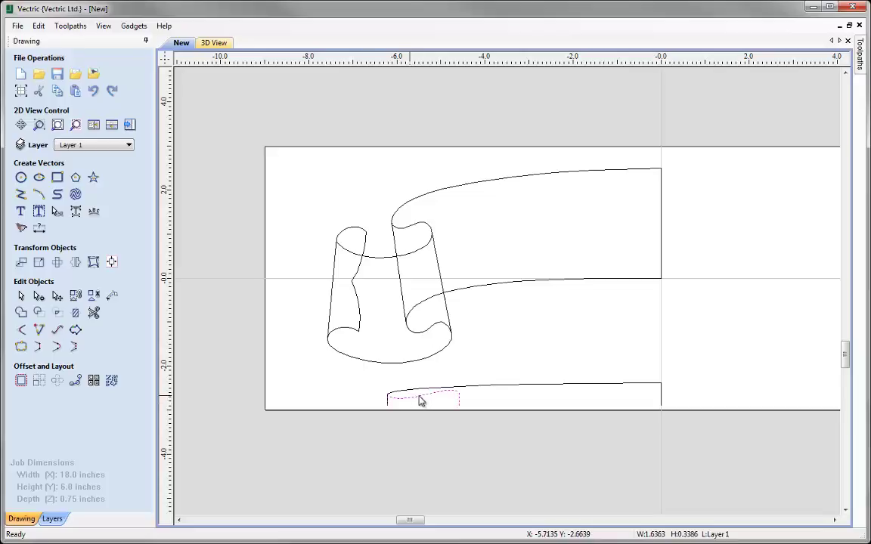
pyautogui.click(412, 405)
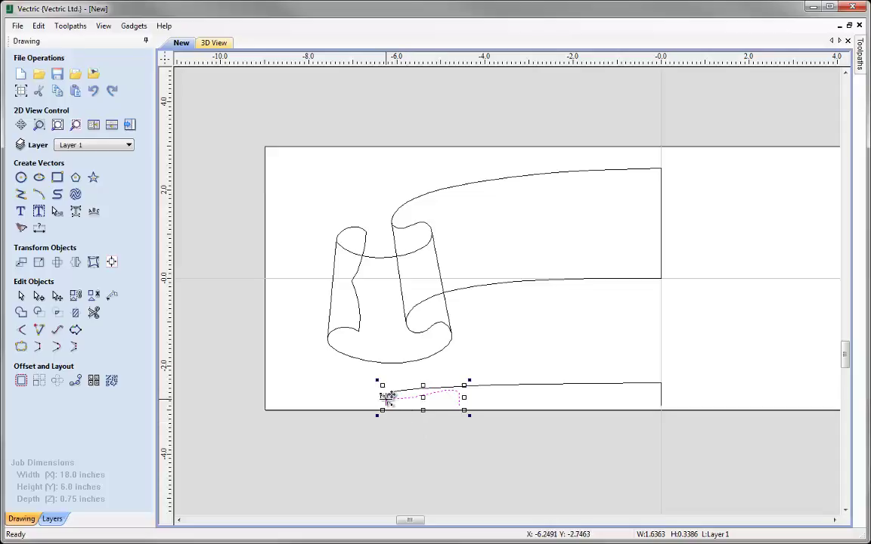
pyautogui.click(384, 403)
pyautogui.moveTo(384, 403); pyautogui.dragTo(326, 402)
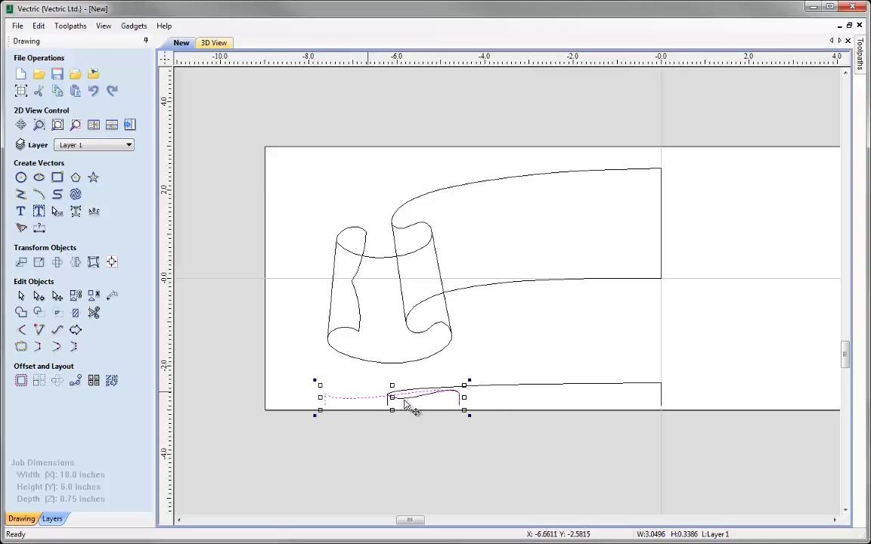
pyautogui.scroll(3, 332, 416)
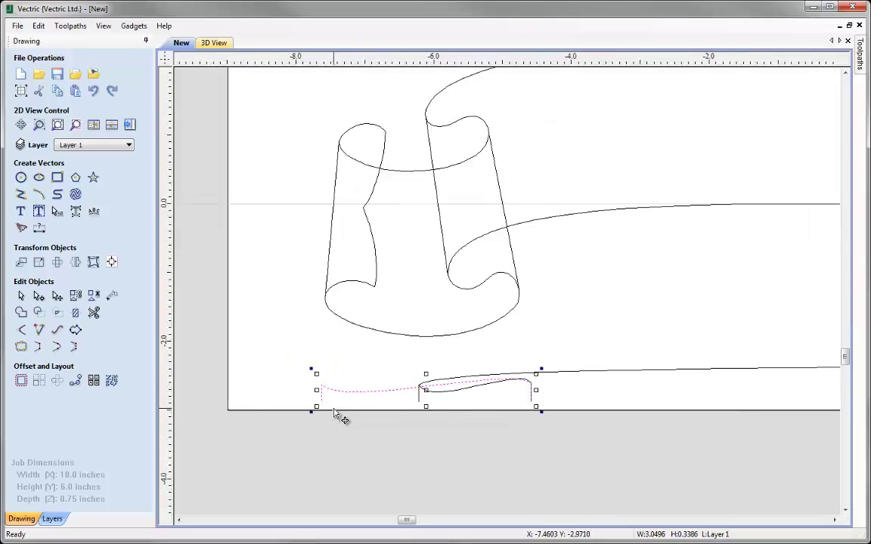
# Reshape the roughly 3.05-inch profile into a shallow dip by lowering its right curve handle and tightening the left handle toward its node.
pyautogui.click(38, 295)
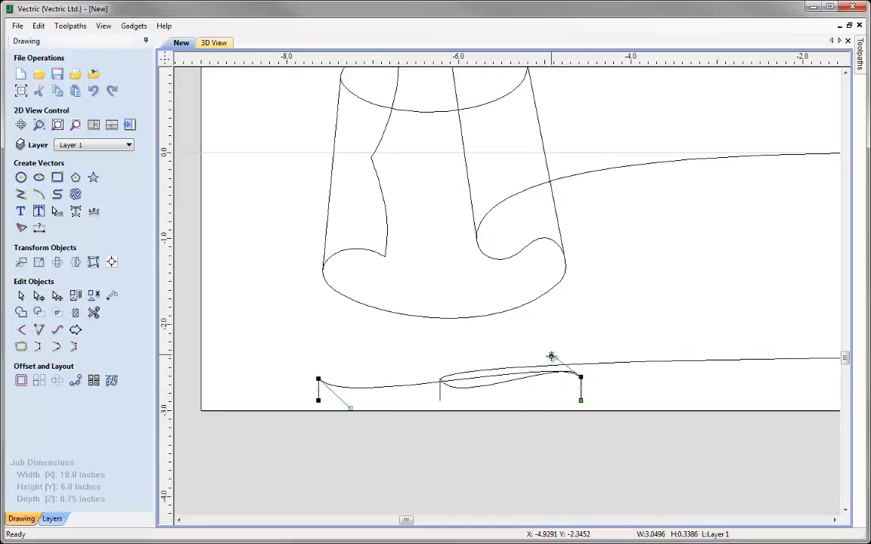
pyautogui.moveTo(556, 388); pyautogui.dragTo(577, 394)
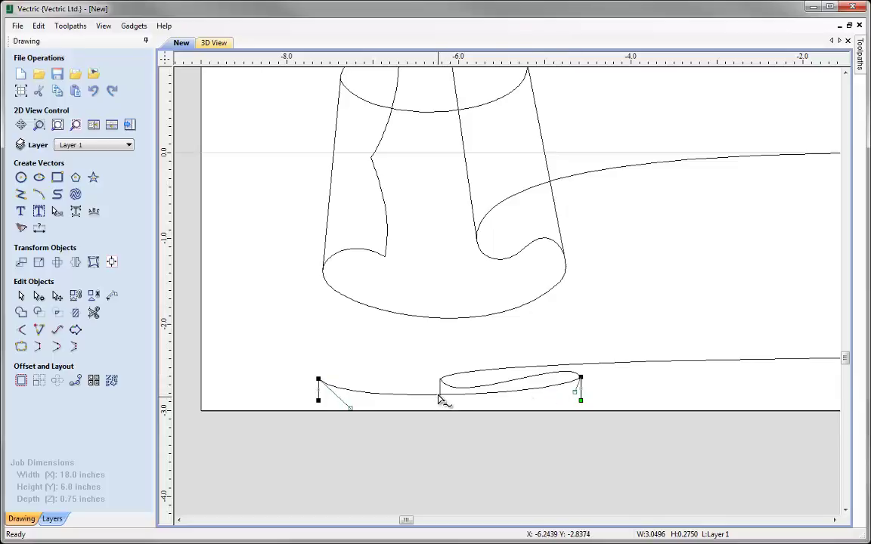
pyautogui.scroll(2, 440, 399)
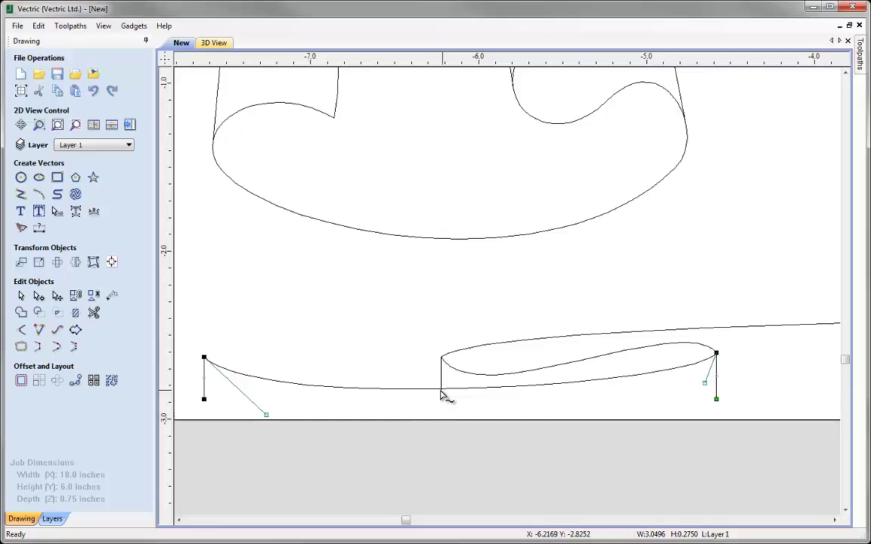
pyautogui.moveTo(266, 415); pyautogui.dragTo(231, 410)
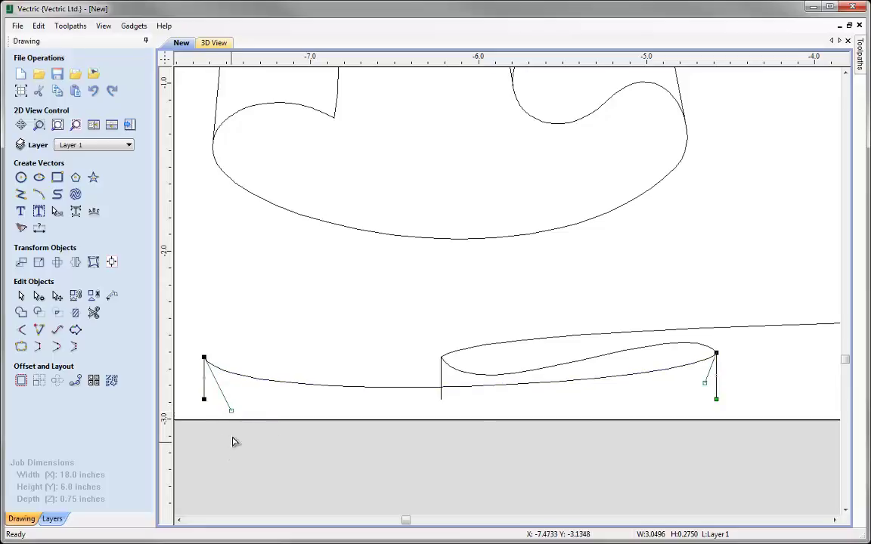
pyautogui.scroll(-2, 573, 418)
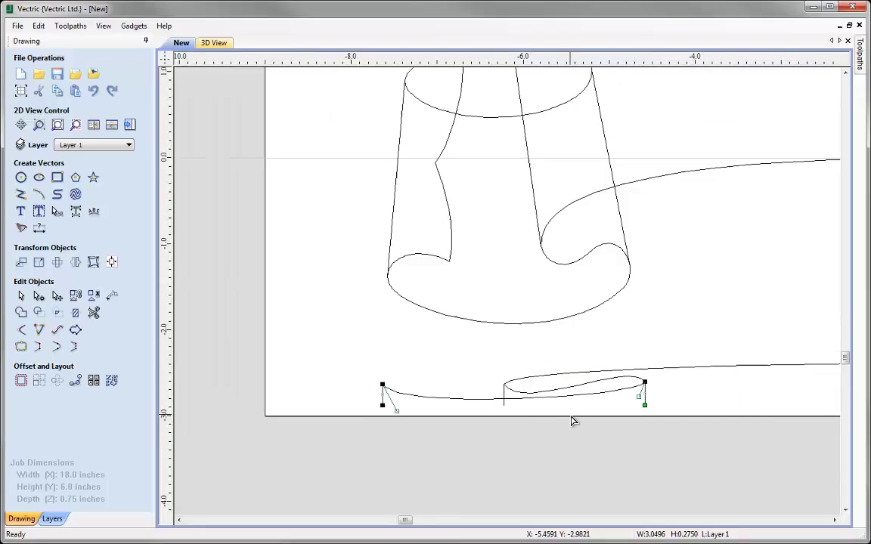
pyautogui.scroll(-1, 449, 417)
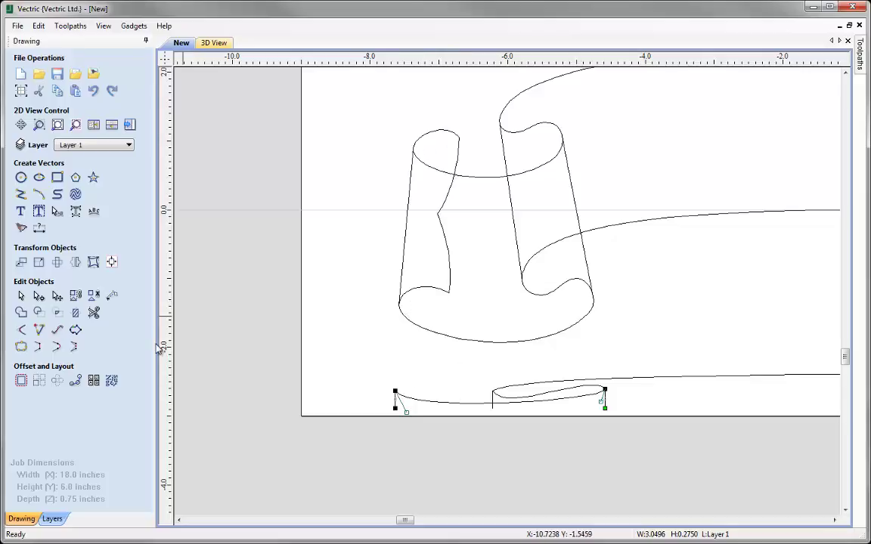
# Create a copy of the dipped profile about 1.10 inches wide, keeping its left end level with the tail's outer edge.
pyautogui.click(20, 296)
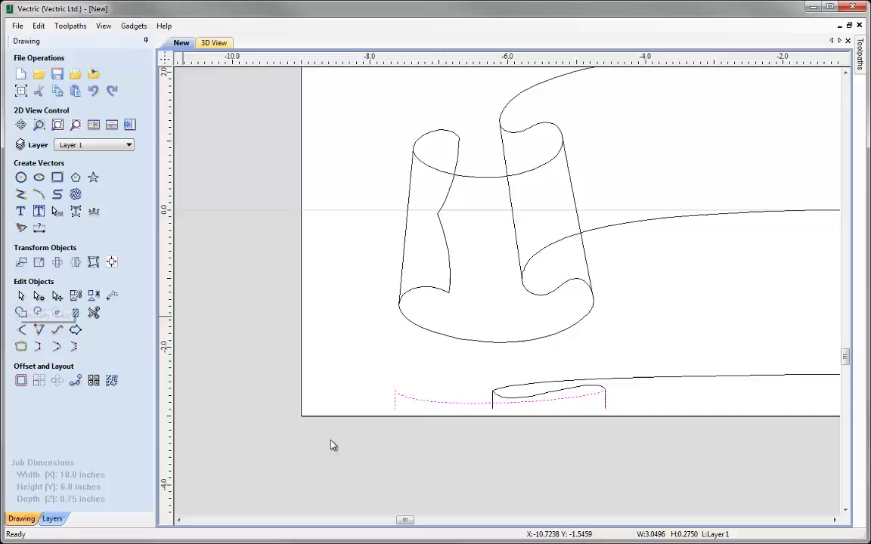
pyautogui.click(407, 398)
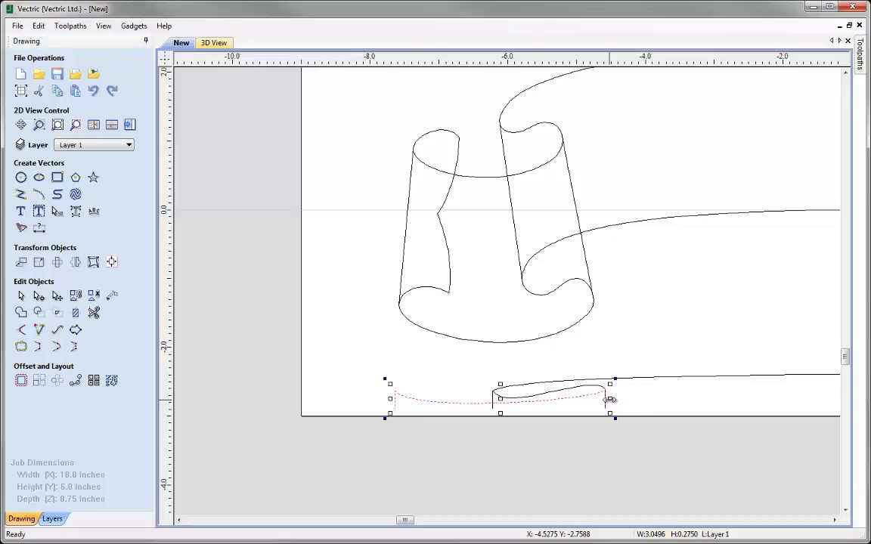
pyautogui.moveTo(610, 399); pyautogui.dragTo(474, 404)
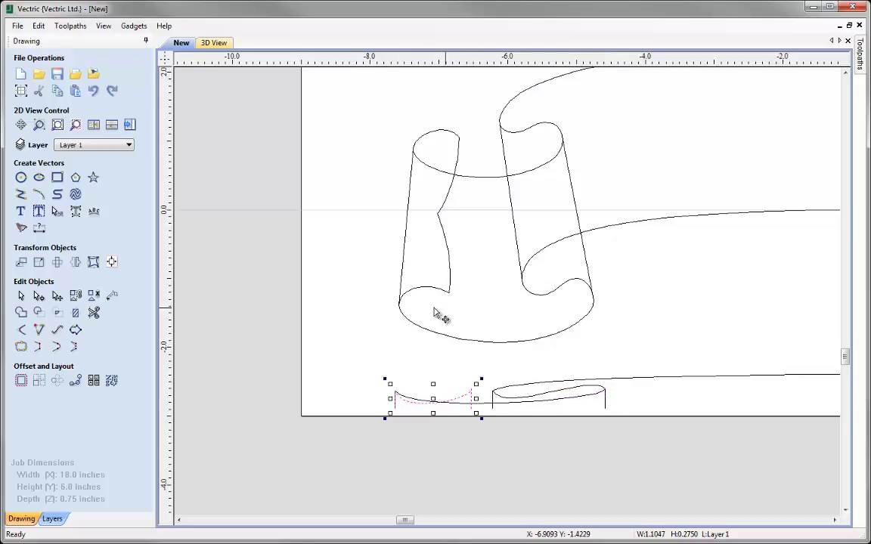
# Raise both curve handles of the narrow tail profile above its nodes to turn the dip into an arch.
pyautogui.click(37, 296)
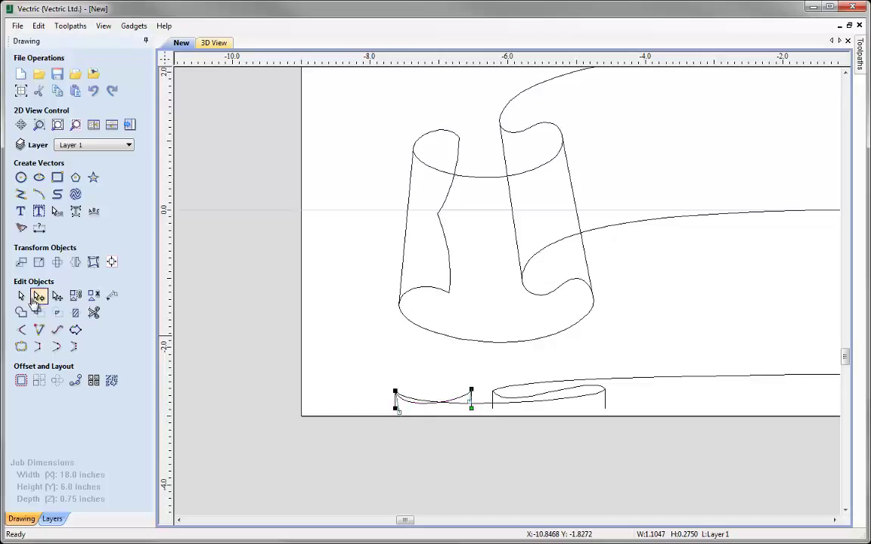
pyautogui.scroll(1, 396, 414)
pyautogui.scroll(1, 401, 414)
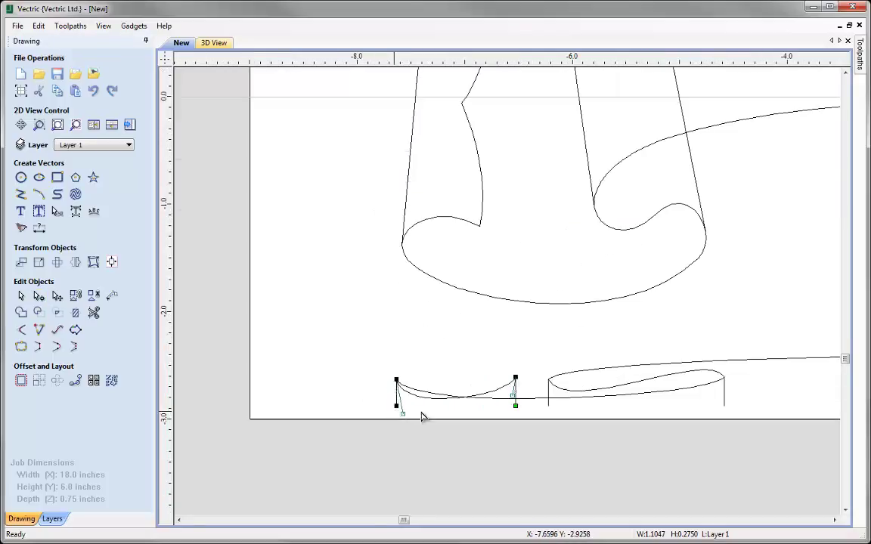
pyautogui.scroll(1, 404, 406)
pyautogui.moveTo(348, 371); pyautogui.dragTo(358, 332)
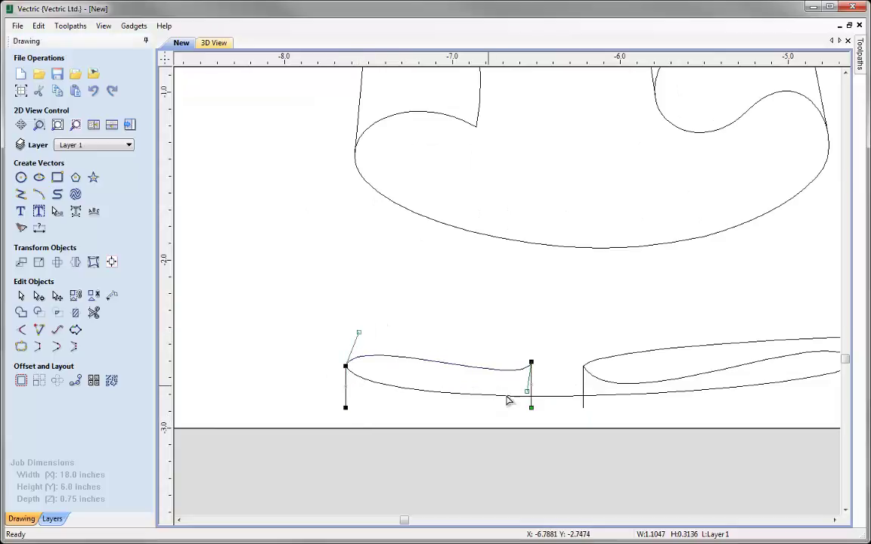
pyautogui.click(527, 391)
pyautogui.moveTo(527, 343); pyautogui.dragTo(522, 348)
pyautogui.scroll(-1, 343, 384)
pyautogui.scroll(-2, 343, 384)
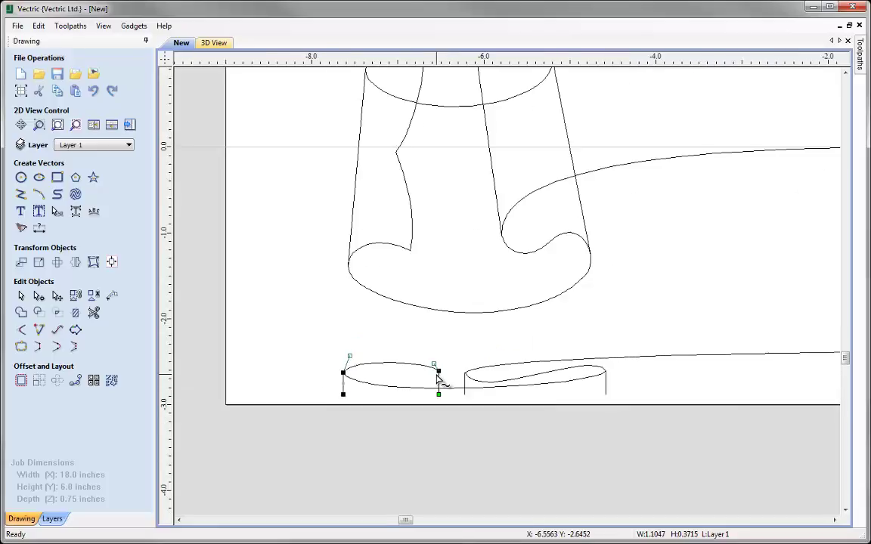
# Lower the arched tail profile's upper right node slightly and raise its curve handle to round the right end.
pyautogui.click(437, 370)
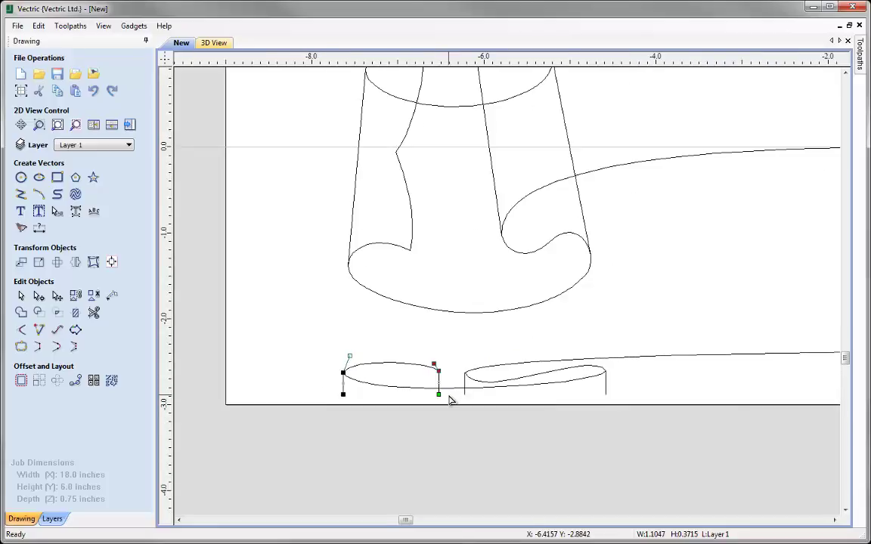
pyautogui.press('Down')
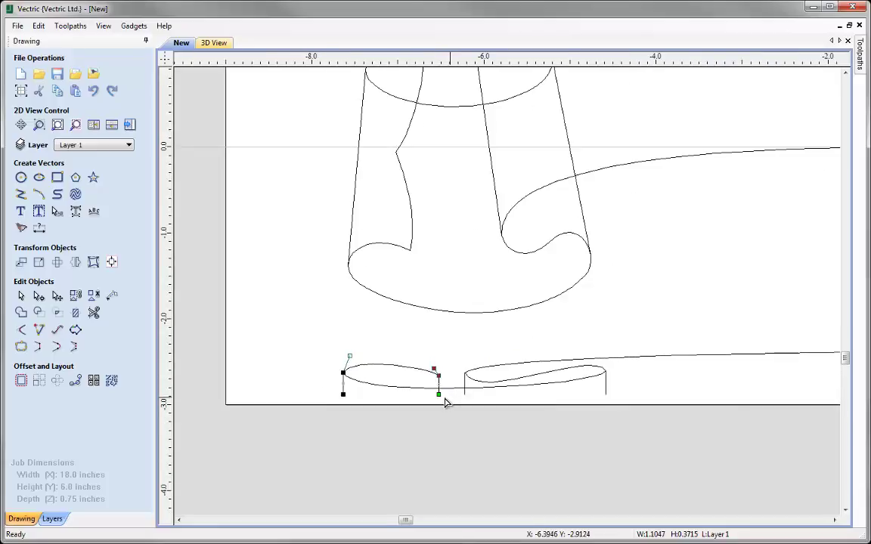
pyautogui.press('Down')
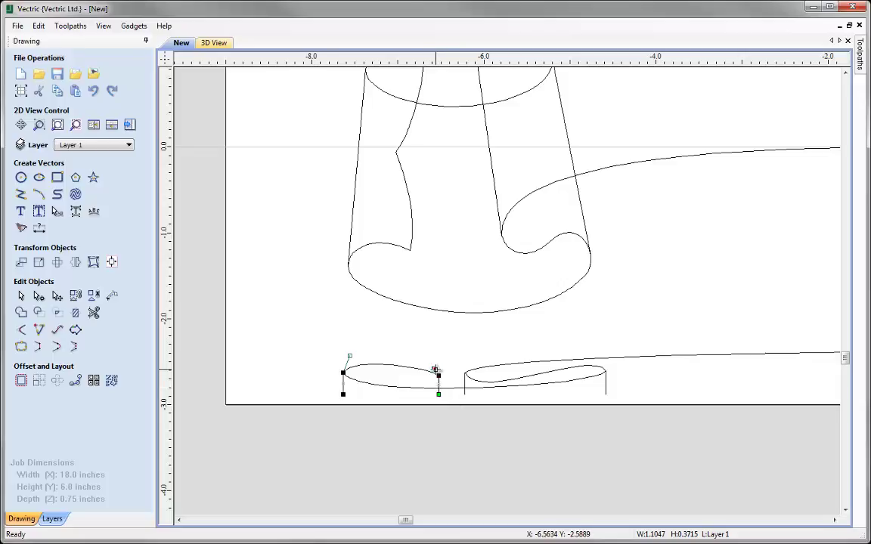
pyautogui.moveTo(435, 367); pyautogui.dragTo(431, 359)
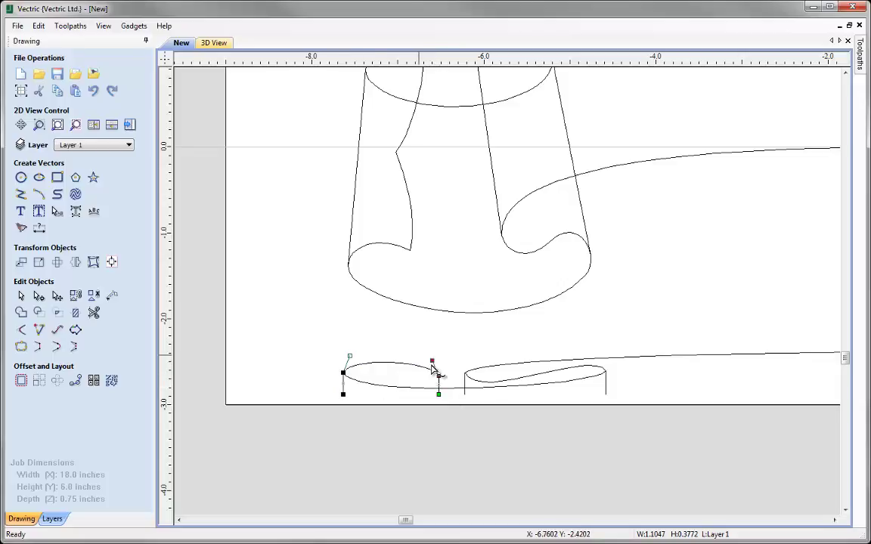
pyautogui.click(336, 335)
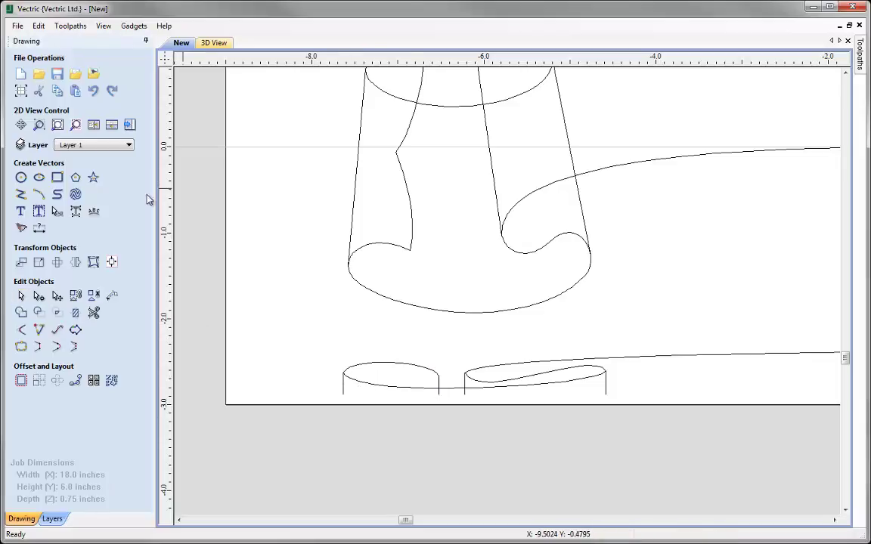
# Lower the arched tail profile's upper right node a little further, keeping its right end rounded.
pyautogui.click(57, 124)
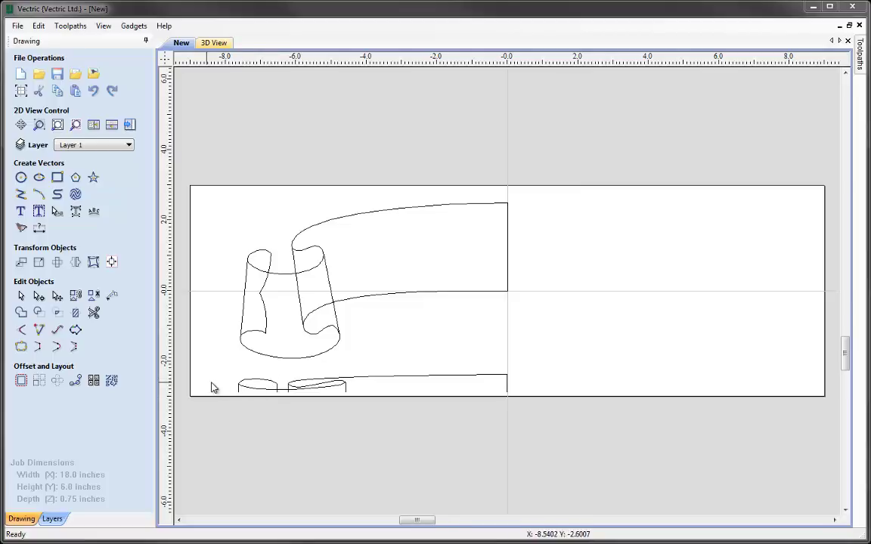
pyautogui.scroll(5, 243, 388)
pyautogui.click(346, 378)
pyautogui.click(57, 296)
pyautogui.click(355, 383)
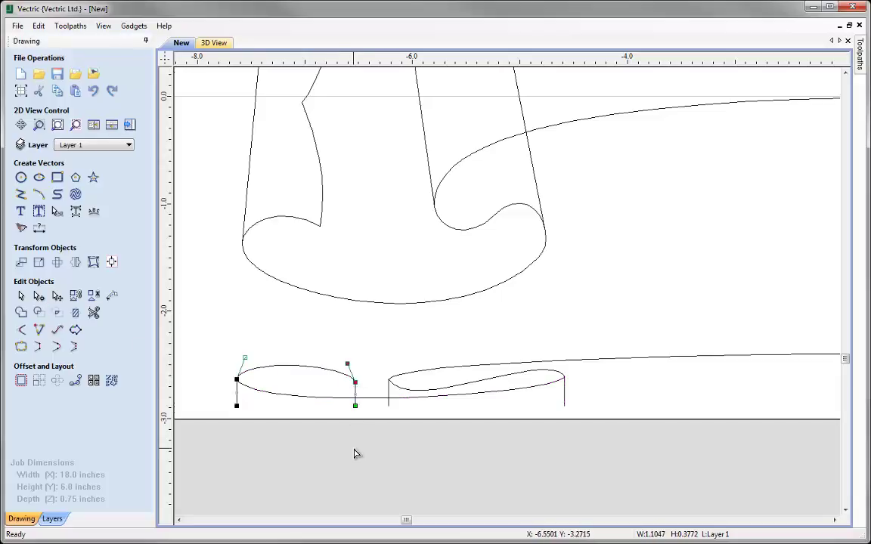
pyautogui.click(346, 383)
pyautogui.click(347, 383)
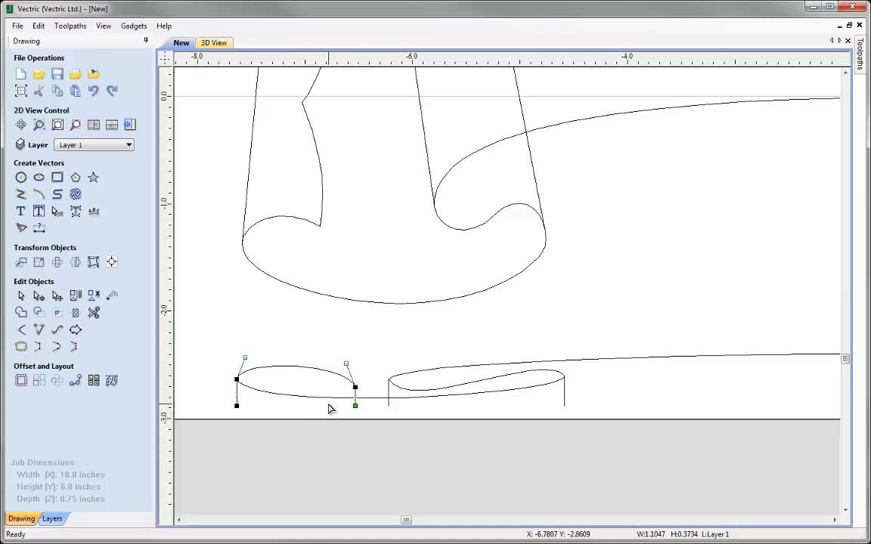
pyautogui.click(274, 345)
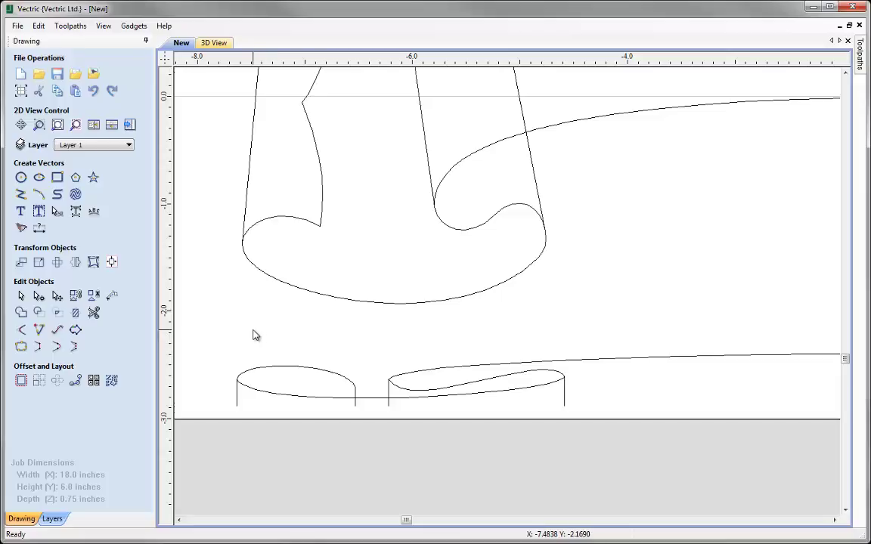
pyautogui.scroll(-1, 255, 336)
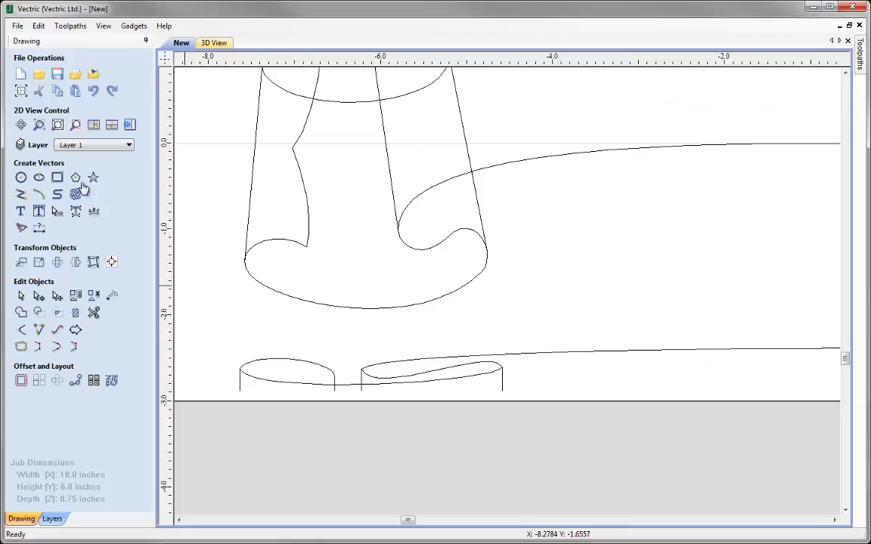
# Draw a vertical line 5 inches long just beyond the main panel's straight center edge, starting at X 0.01, Y -2.
pyautogui.click(57, 124)
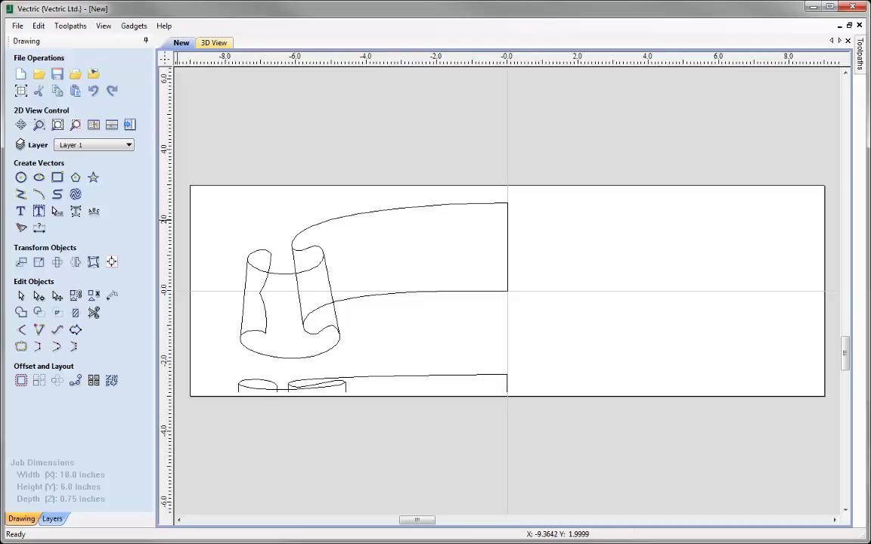
pyautogui.click(20, 193)
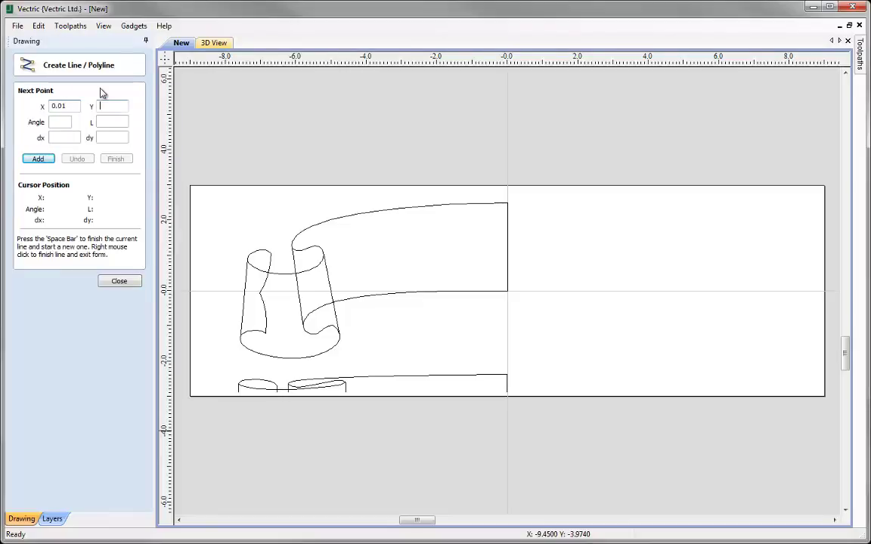
pyautogui.click(38, 159)
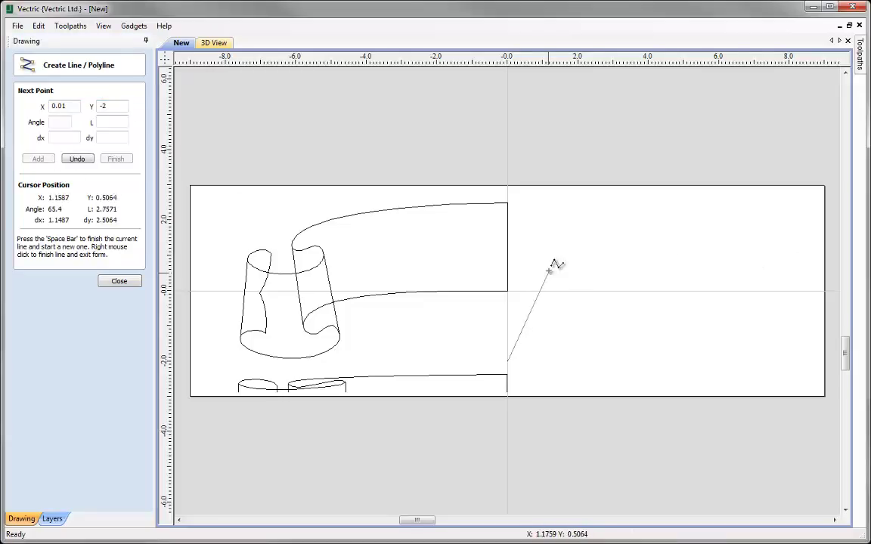
pyautogui.click(516, 192)
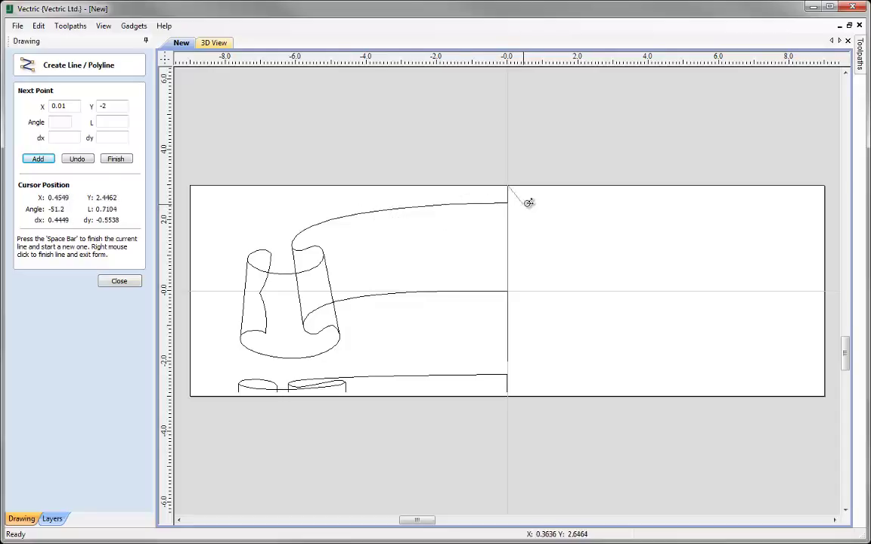
pyautogui.click(119, 281)
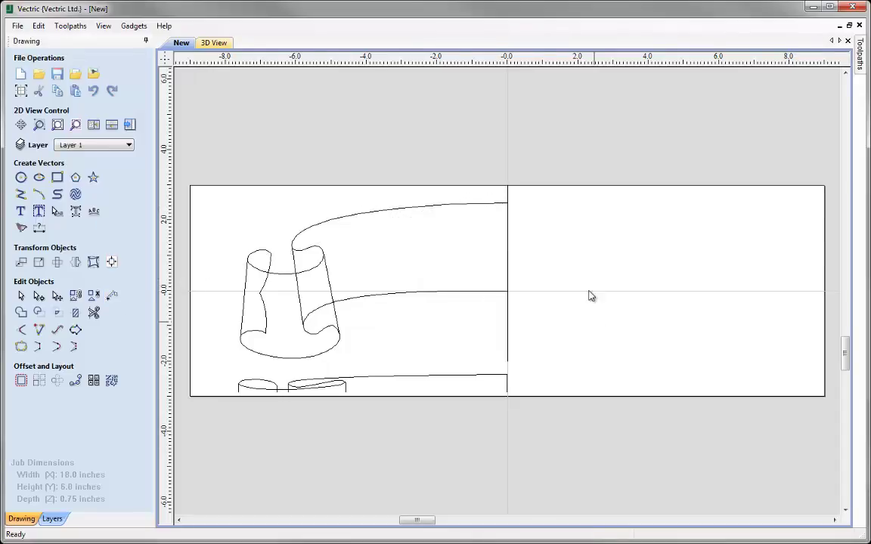
pyautogui.scroll(6, 511, 196)
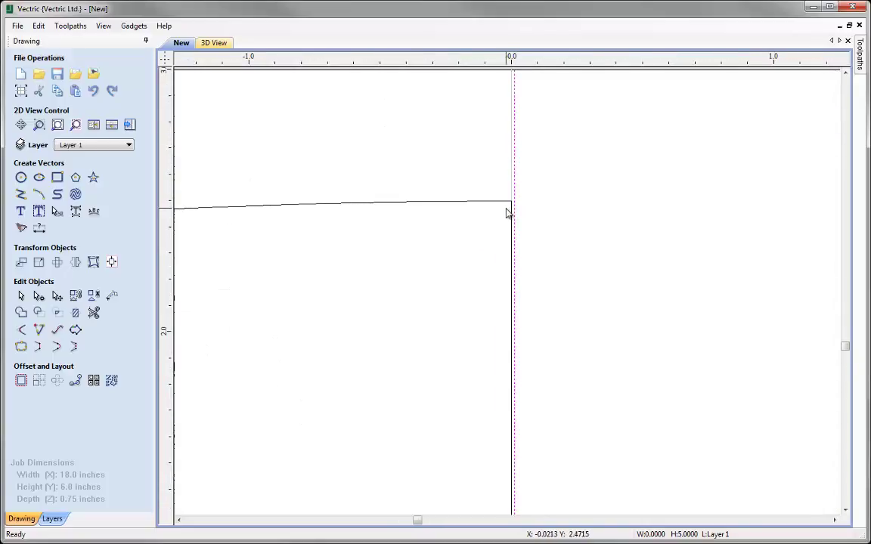
pyautogui.scroll(-6, 513, 218)
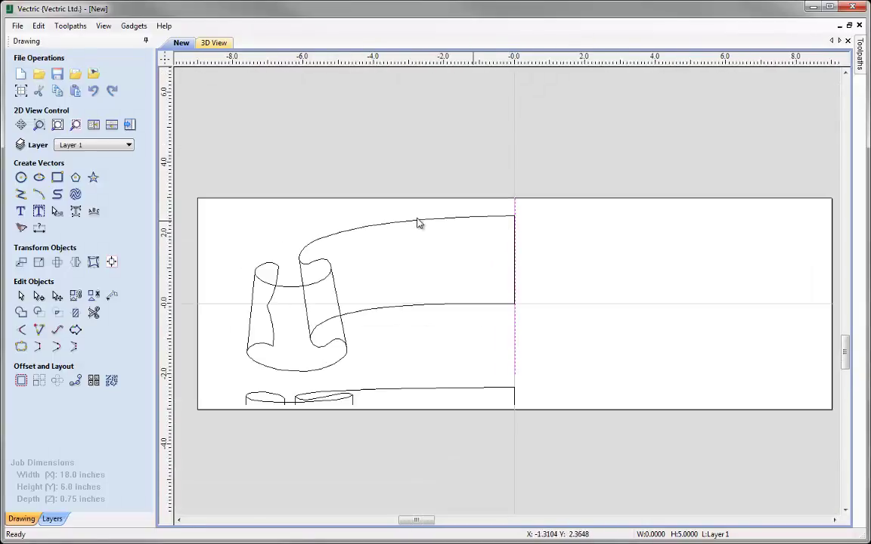
pyautogui.click(464, 306)
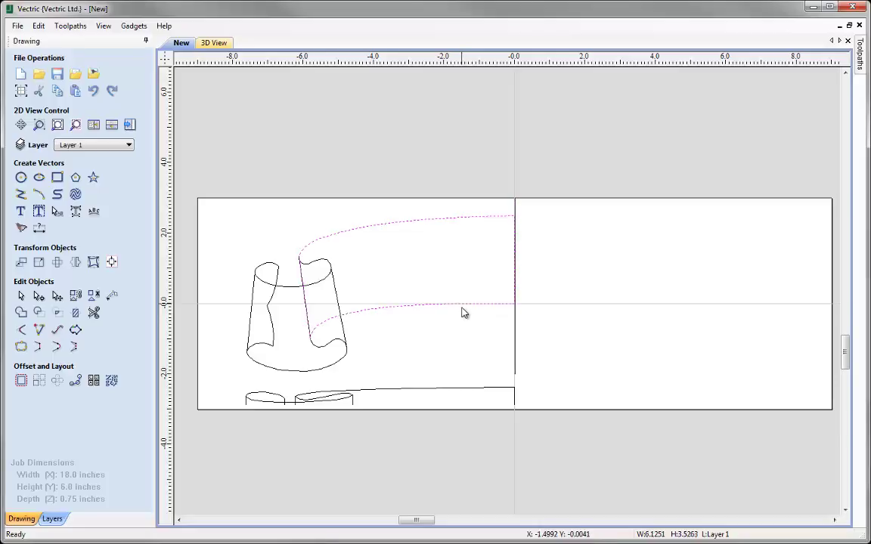
pyautogui.click(381, 376)
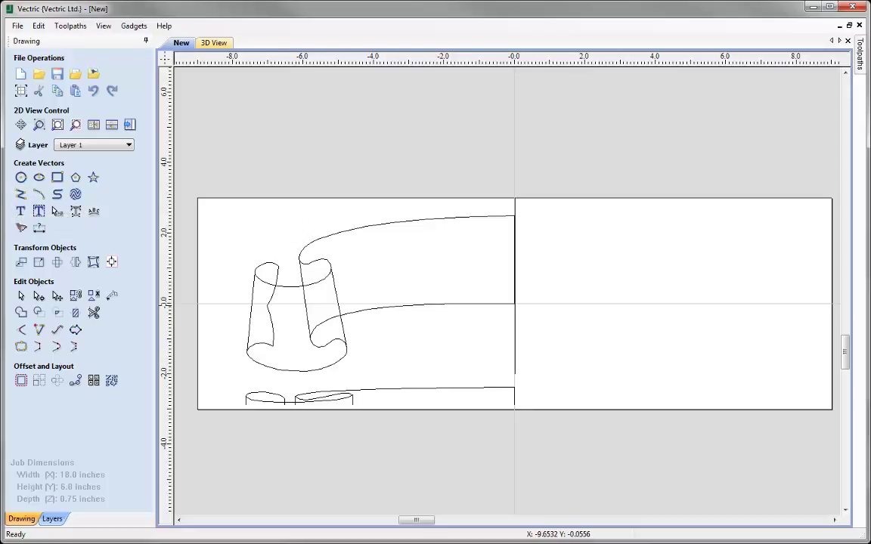
# Draw a slanted line about 4.9 inches tall just outside the main panel's left fold edge, extending past both its ends.
pyautogui.click(20, 195)
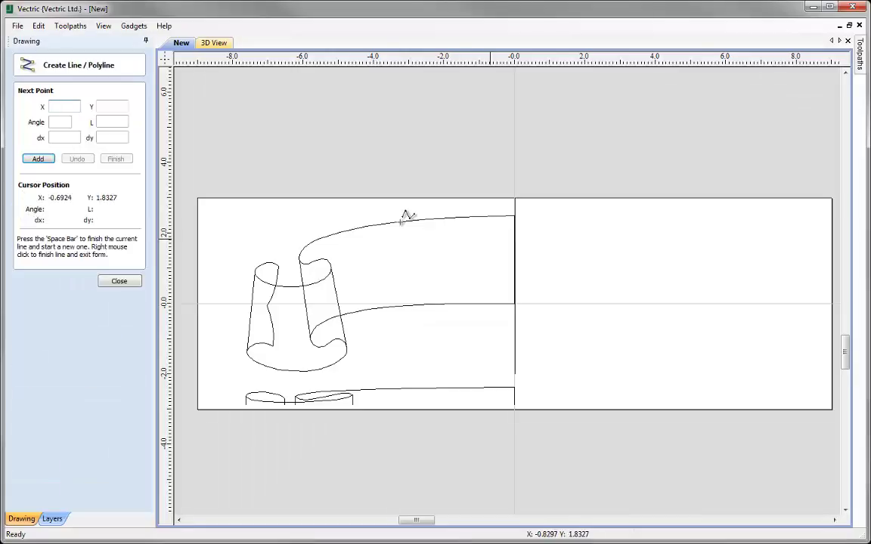
pyautogui.scroll(2, 332, 299)
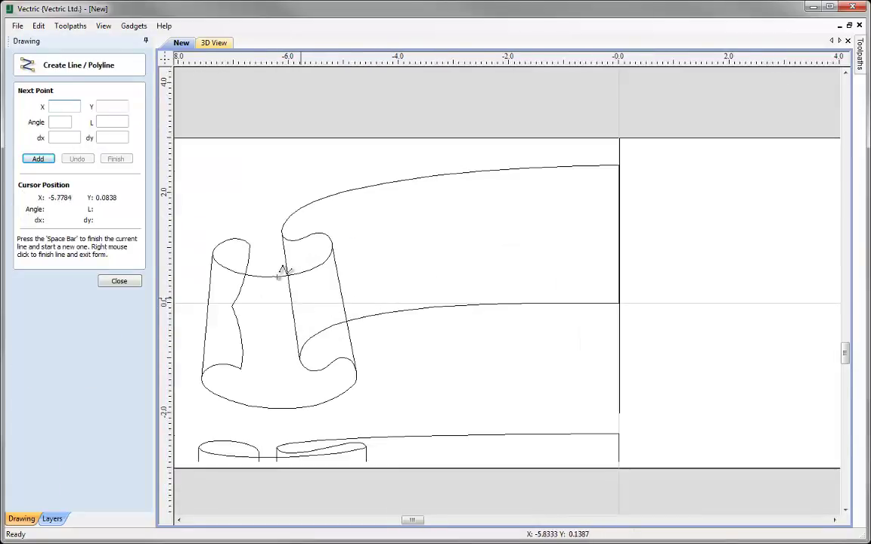
pyautogui.click(268, 163)
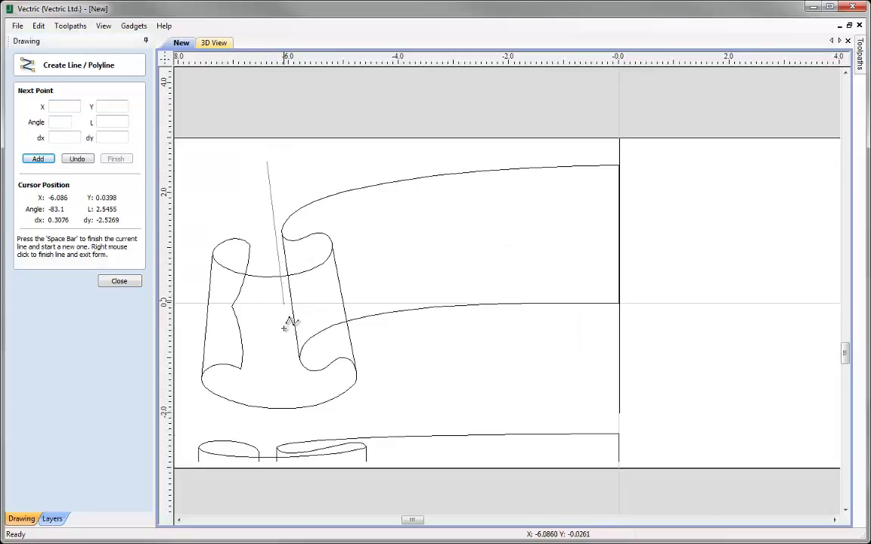
pyautogui.click(308, 429)
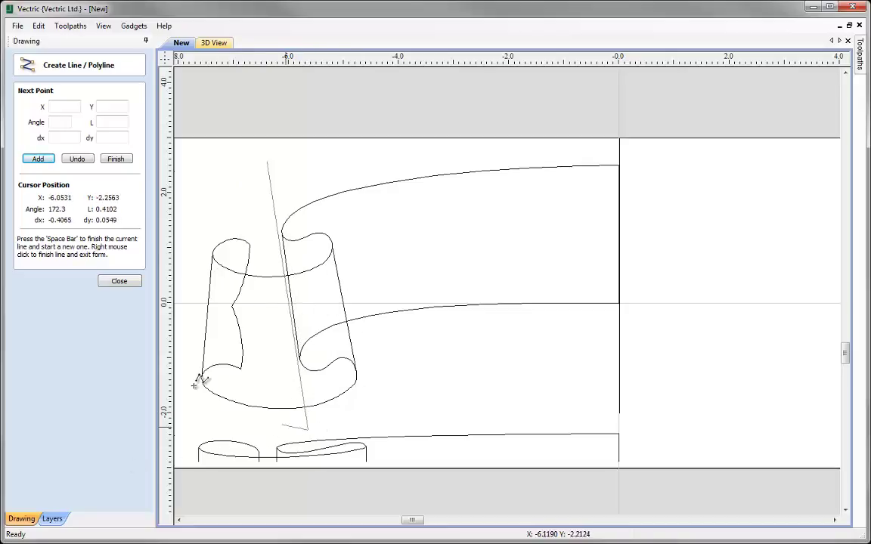
pyautogui.press('space')
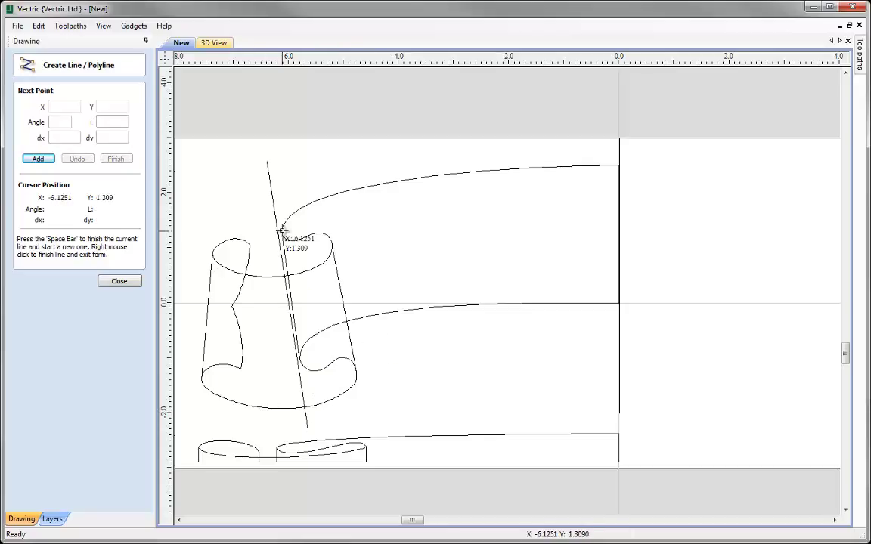
pyautogui.rightClick(277, 195)
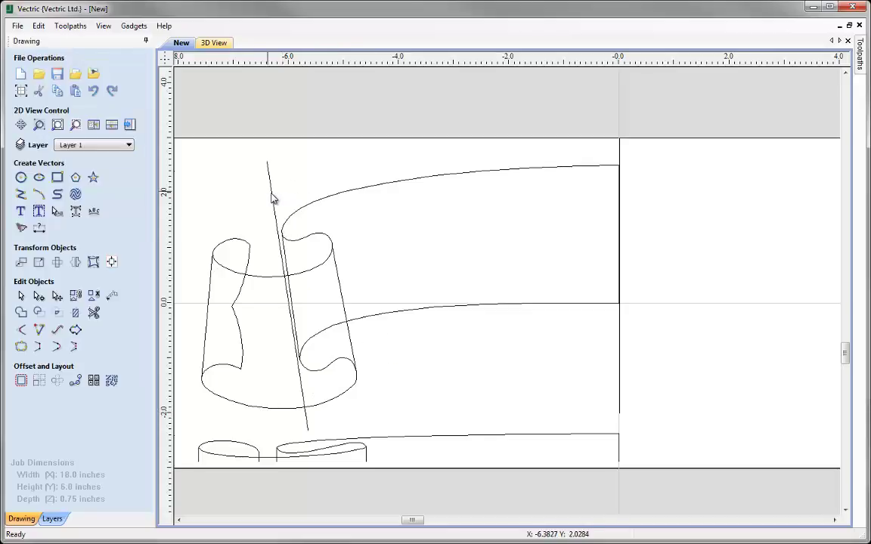
# Rotate the slanted line slightly so it runs almost parallel to the main panel's left fold edge without crossing it.
pyautogui.click(274, 211)
pyautogui.click(278, 224)
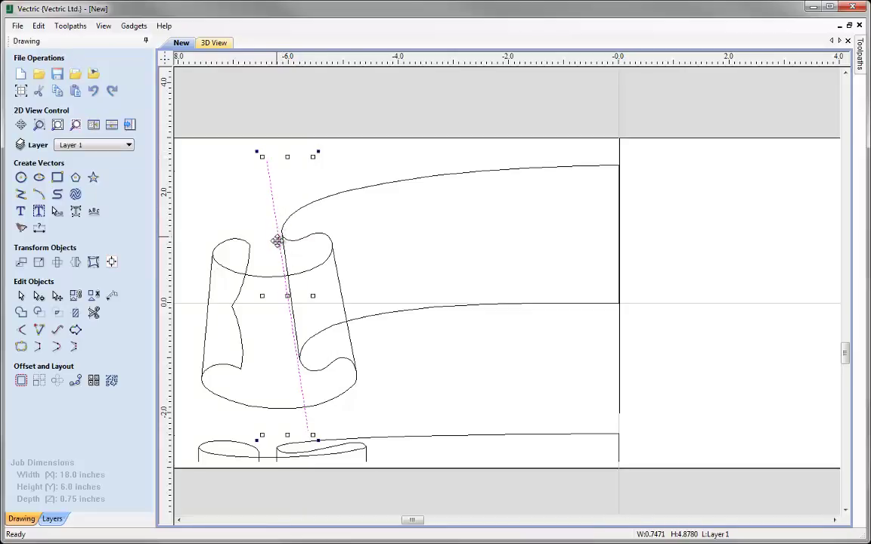
pyautogui.scroll(2, 312, 418)
pyautogui.moveTo(333, 443); pyautogui.dragTo(328, 458)
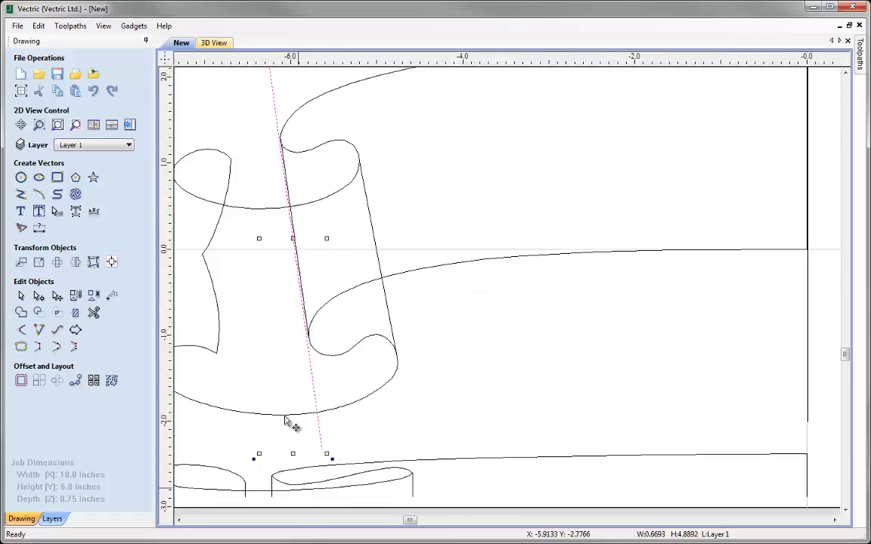
pyautogui.scroll(2, 301, 333)
pyautogui.scroll(-2, 306, 287)
pyautogui.scroll(1, 279, 90)
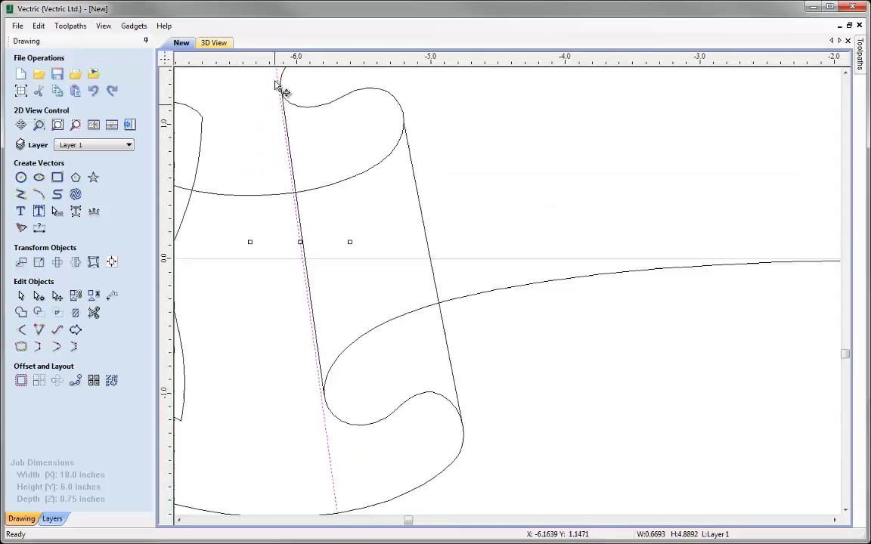
pyautogui.scroll(1, 280, 89)
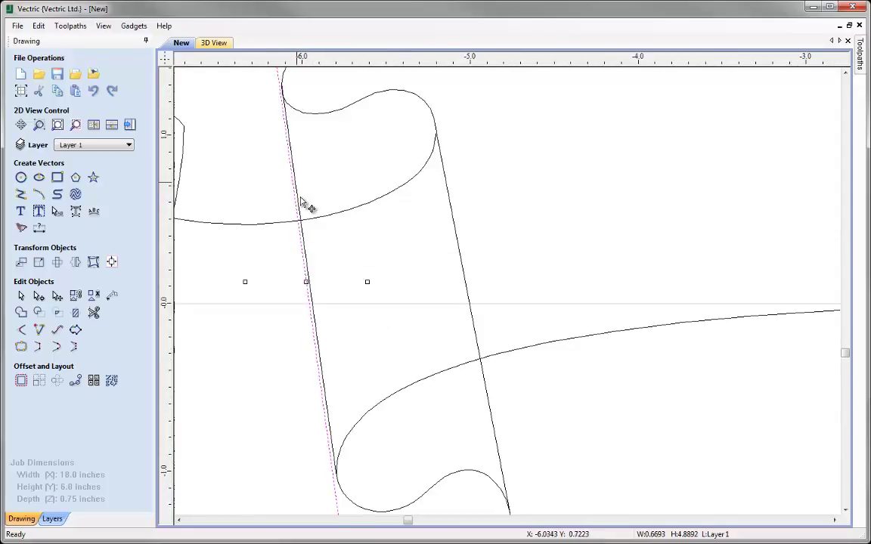
pyautogui.scroll(-2, 300, 334)
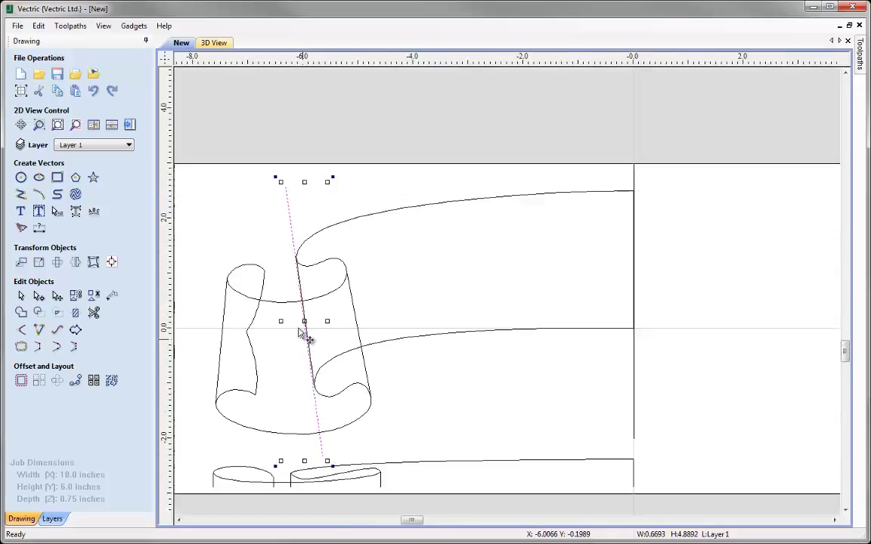
# Check the slanted and vertical boundary lines on either side of the main panel by selecting each in turn.
pyautogui.click(266, 251)
pyautogui.scroll(-2, 309, 216)
pyautogui.click(314, 215)
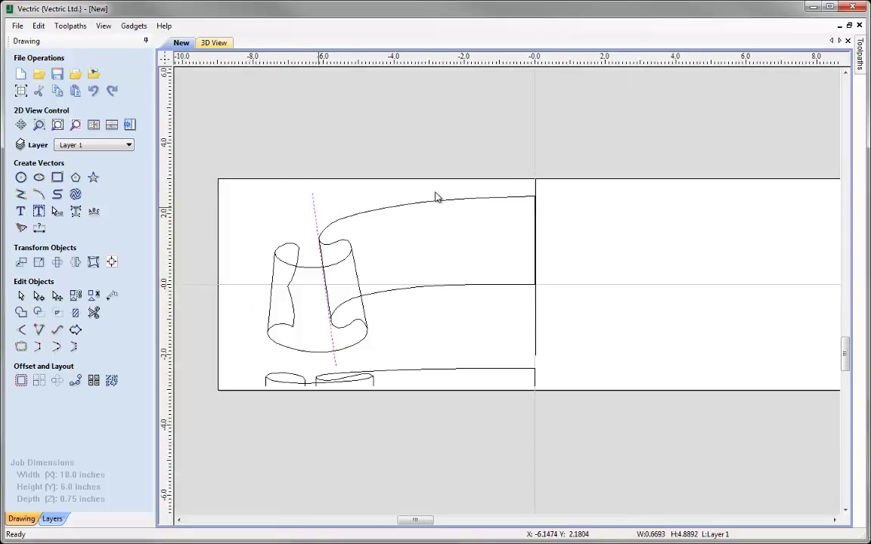
pyautogui.click(541, 188)
pyautogui.click(536, 188)
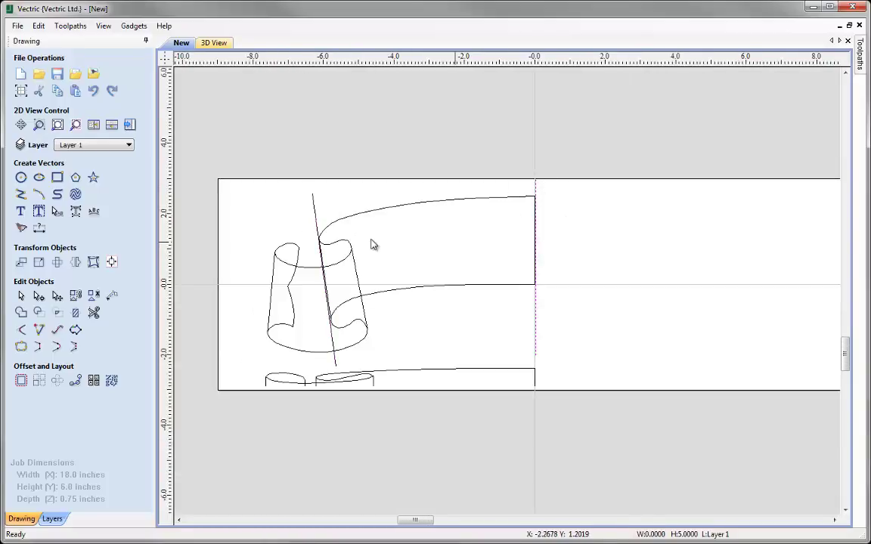
pyautogui.scroll(2, 349, 318)
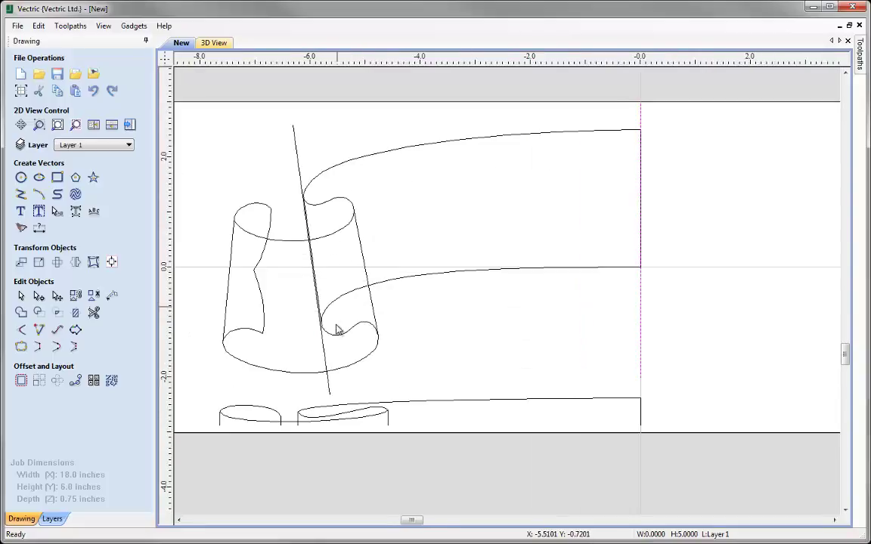
pyautogui.click(299, 162)
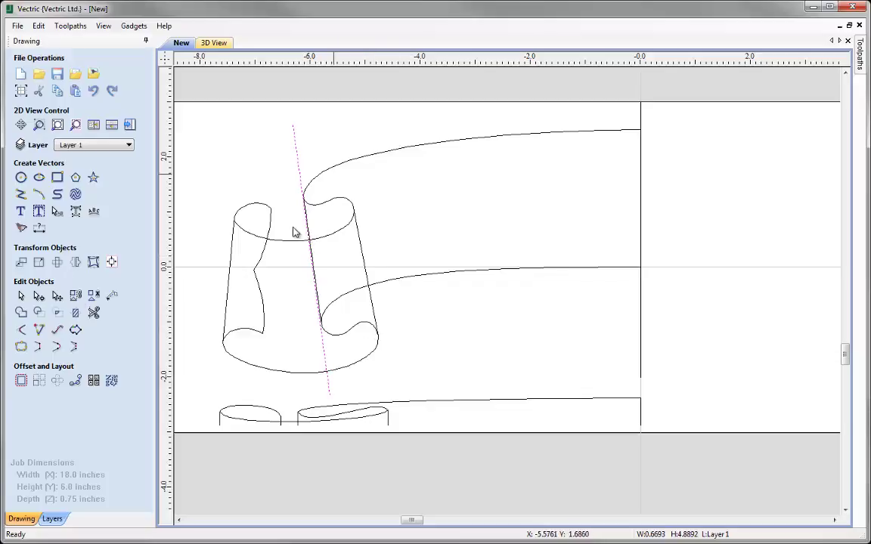
# Draw a slanted line just outside the right edge of the folded middle panel, extending past both its ends.
pyautogui.click(20, 194)
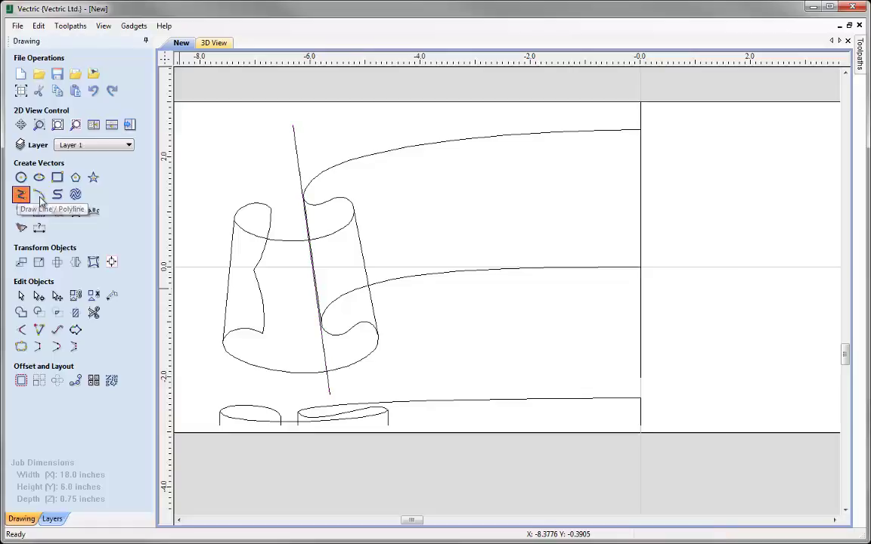
pyautogui.click(340, 132)
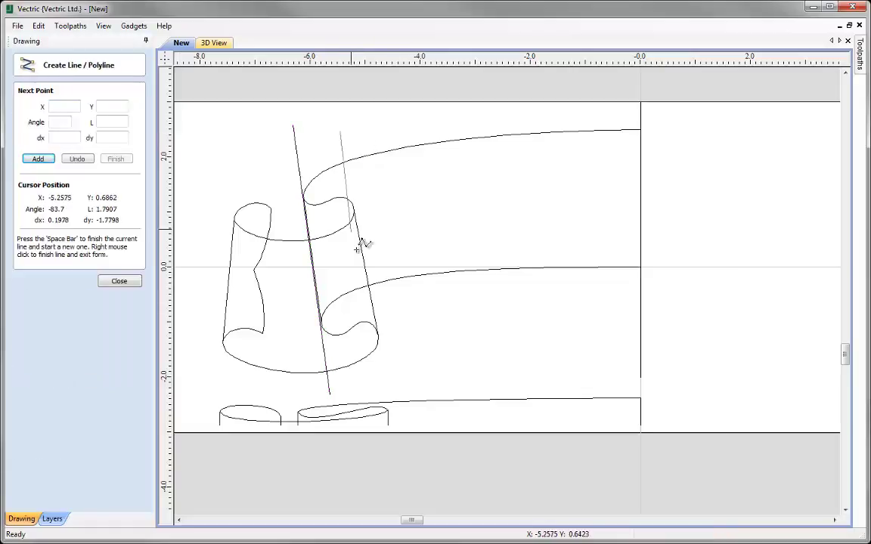
pyautogui.click(387, 374)
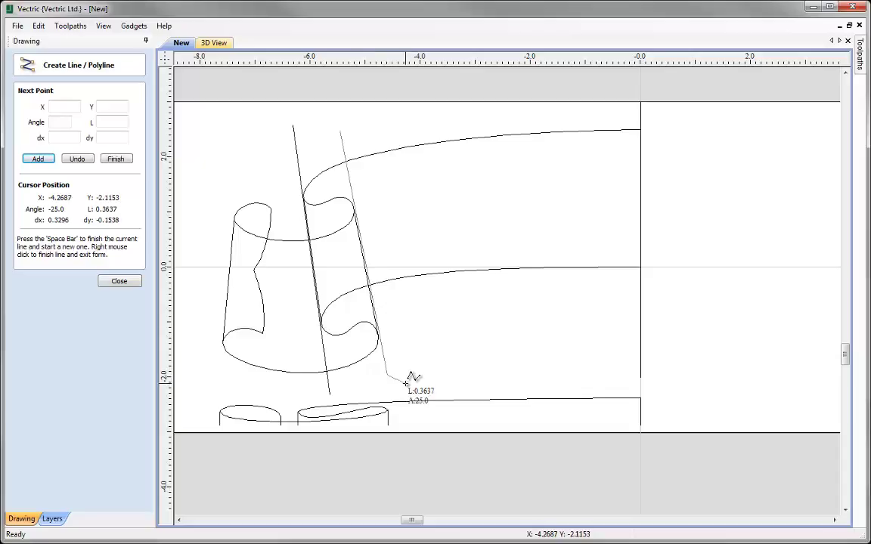
pyautogui.press('space')
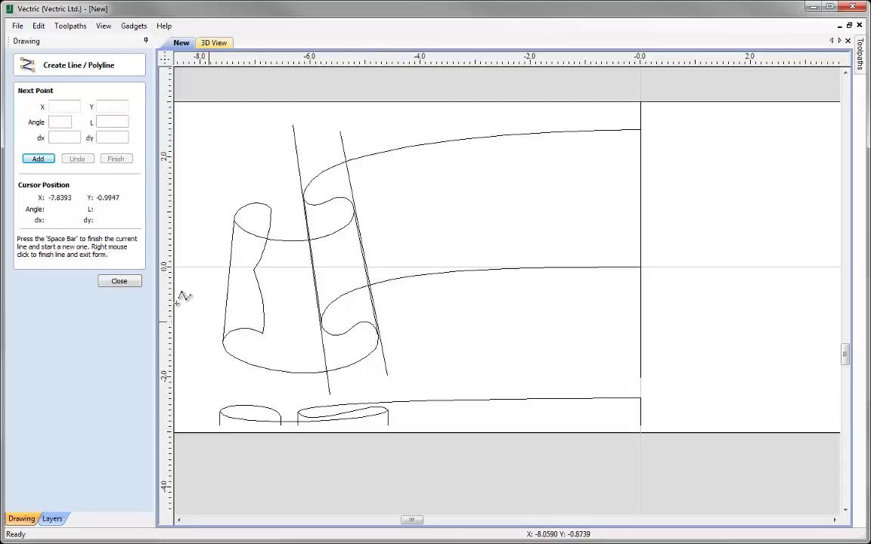
# Draw a line about 3.9 inches long just outside the tail's left edge and one about 3.5 inches tall beside its notched edge.
pyautogui.click(239, 163)
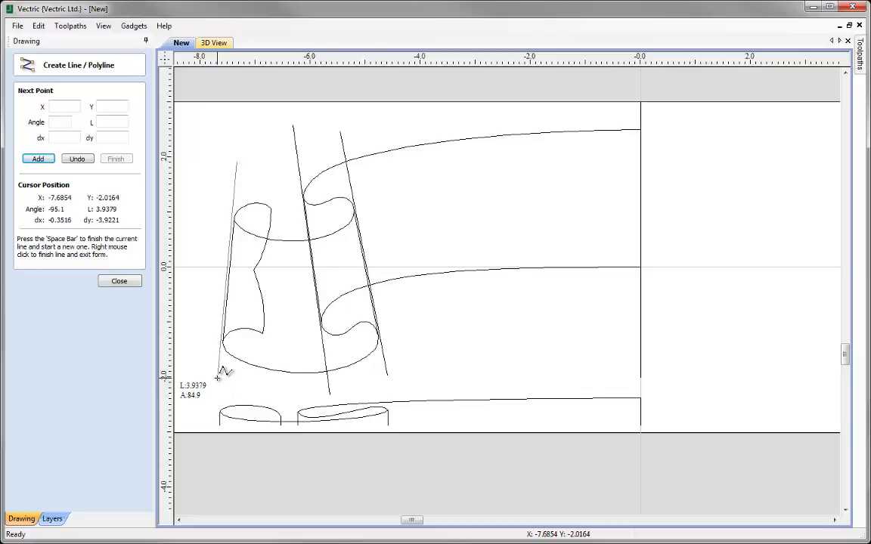
pyautogui.click(218, 378)
pyautogui.press('space')
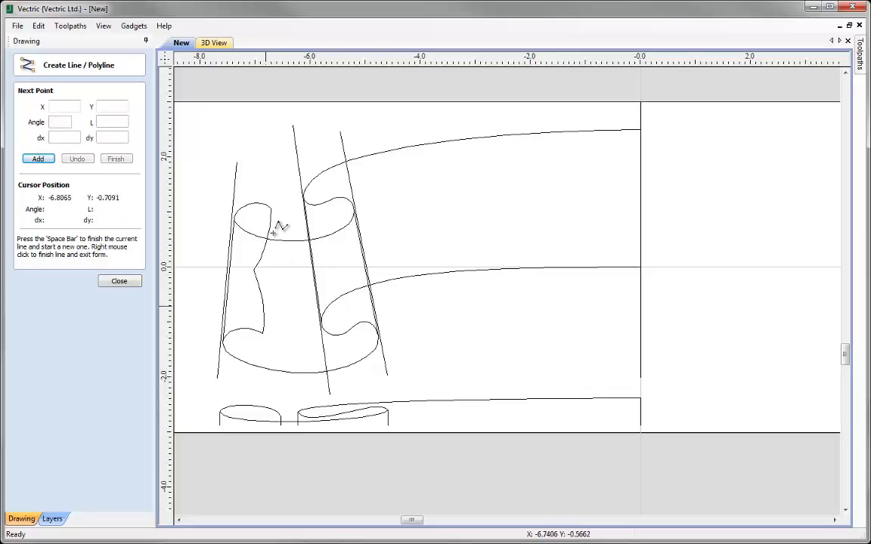
pyautogui.click(272, 166)
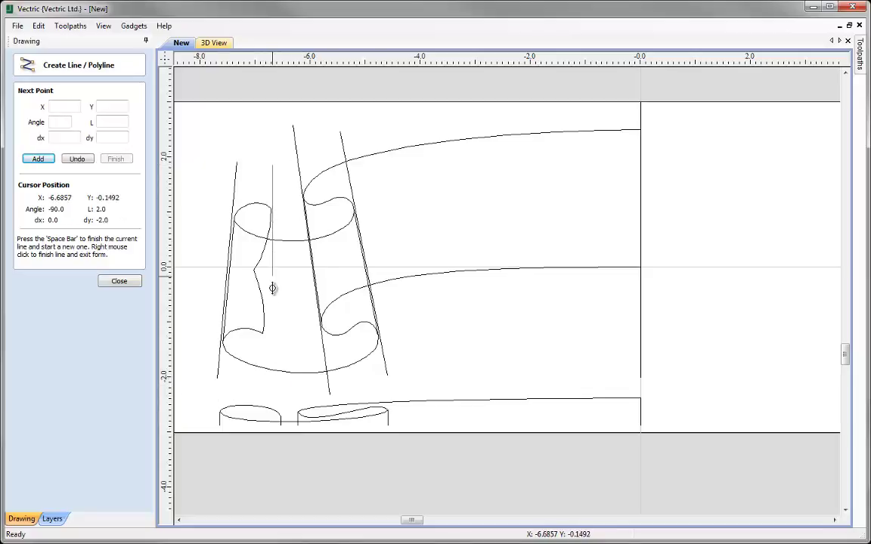
pyautogui.click(268, 358)
pyautogui.rightClick(292, 386)
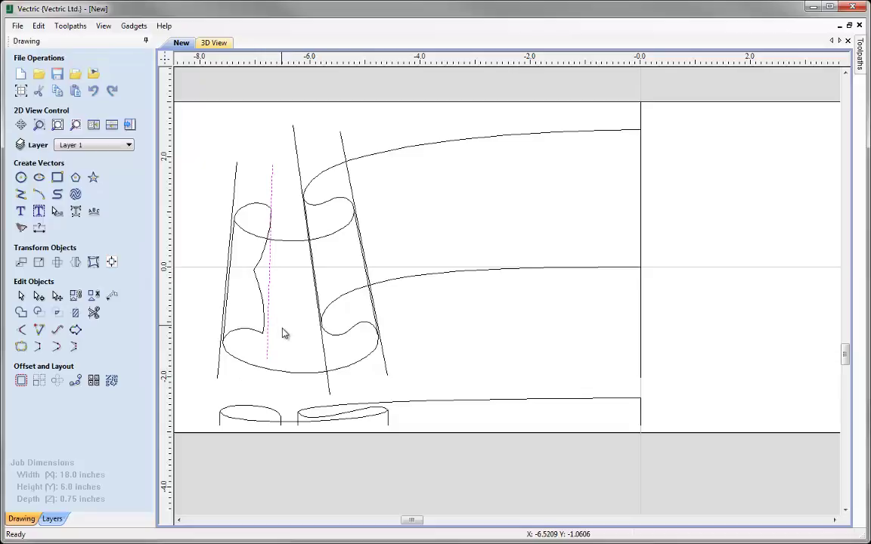
# Move the end nodes of the line beside the notched edge so it tilts closely along the tail's two tips and ends slightly lower at the top.
pyautogui.click(38, 296)
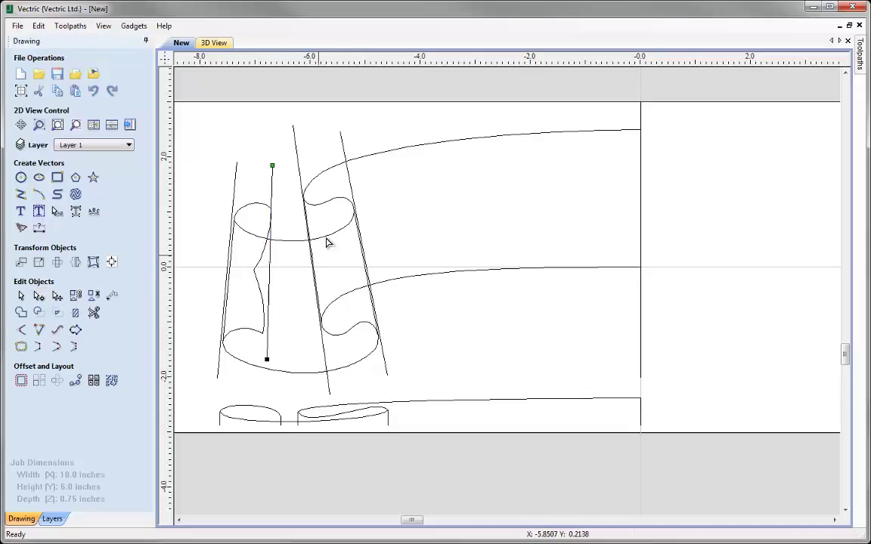
pyautogui.click(273, 164)
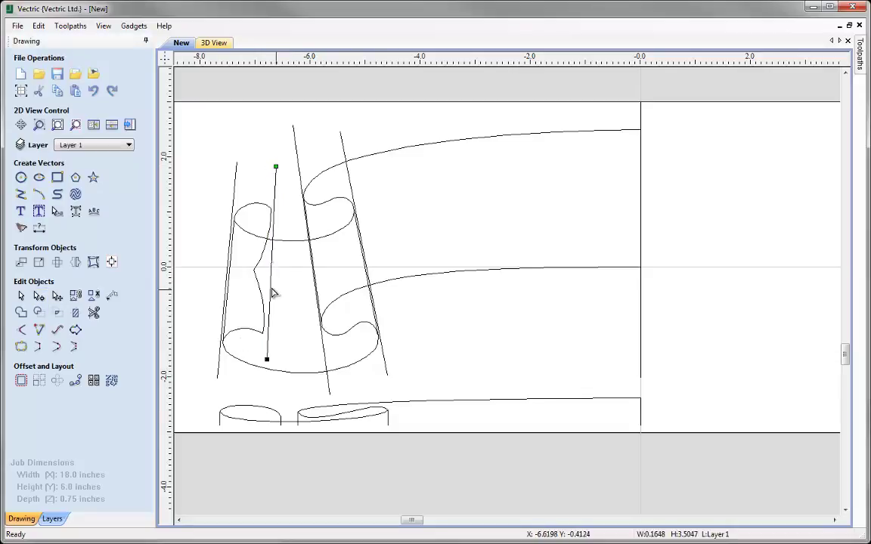
pyautogui.scroll(1, 242, 339)
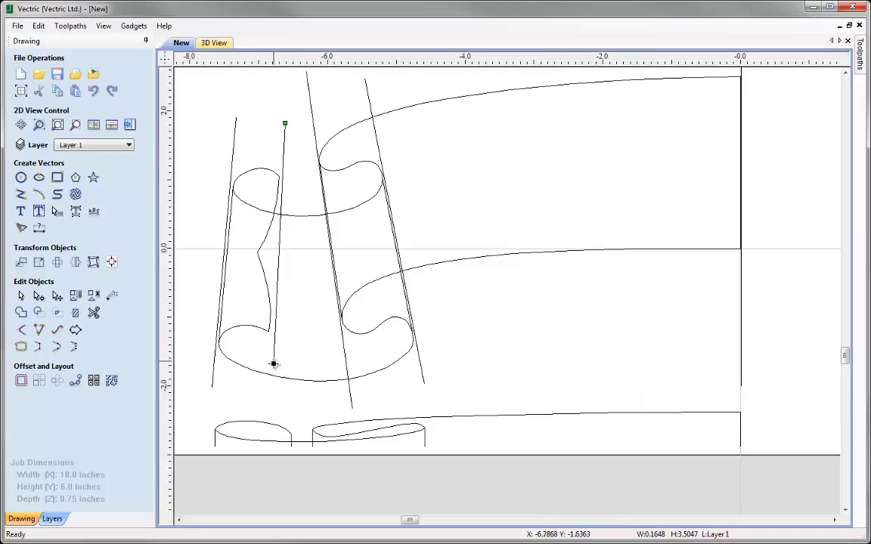
pyautogui.moveTo(272, 364); pyautogui.dragTo(270, 365)
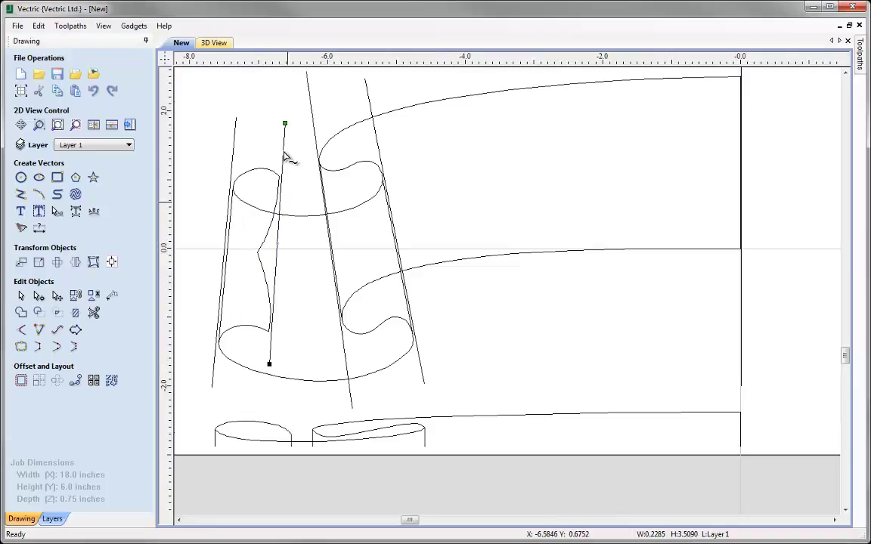
pyautogui.moveTo(285, 128); pyautogui.dragTo(284, 132)
pyautogui.scroll(-2, 272, 234)
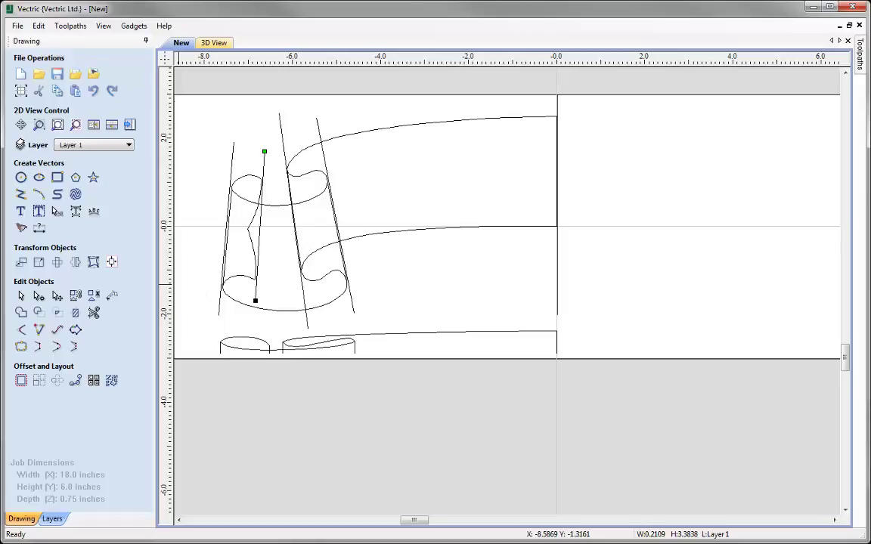
# Save the drawing as Banner_VECTOR in the Banner_FILES folder.
pyautogui.scroll(2, 178, 283)
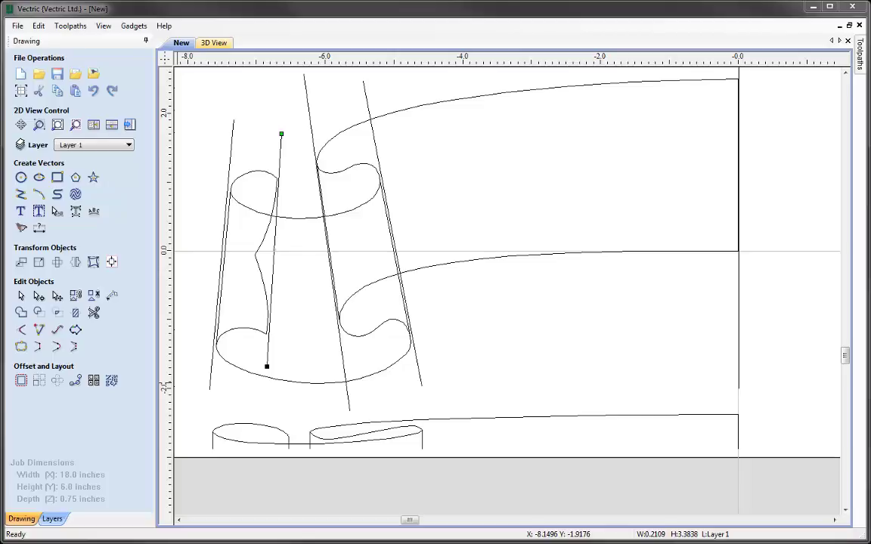
pyautogui.click(18, 26)
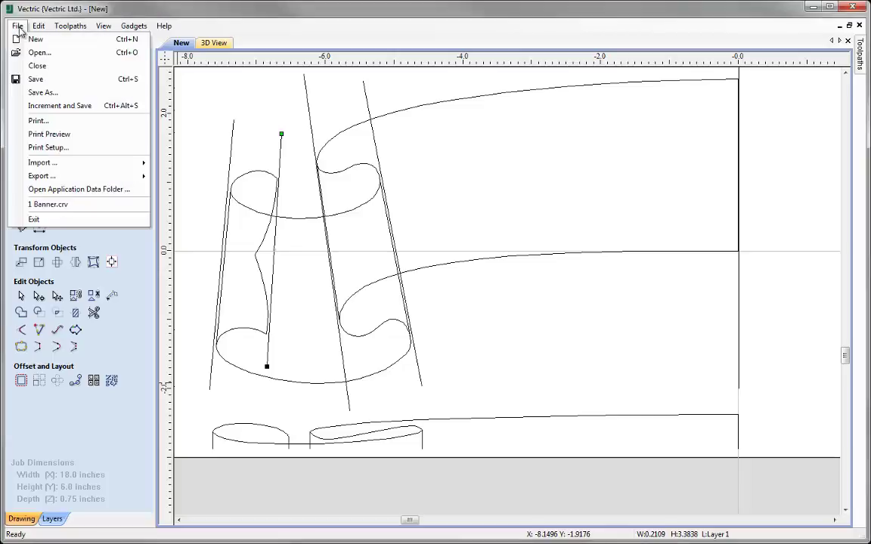
pyautogui.click(34, 92)
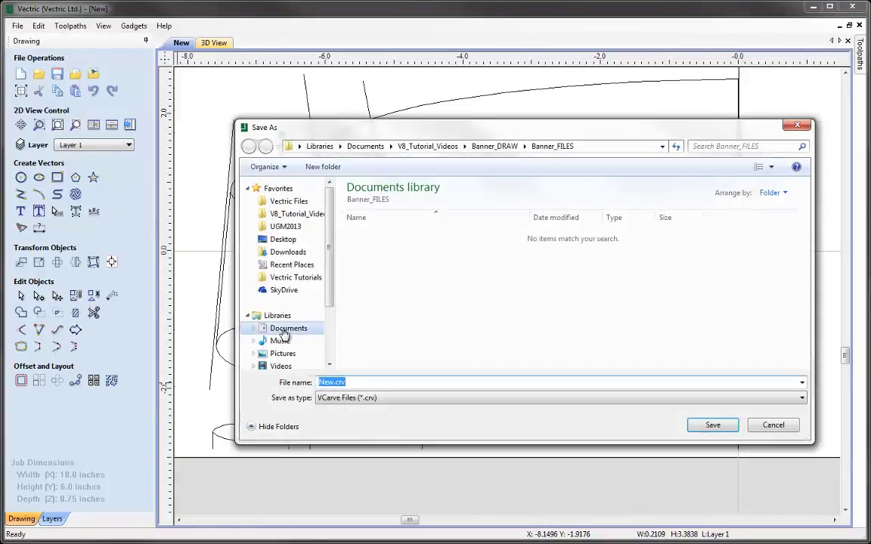
pyautogui.write('Ba')
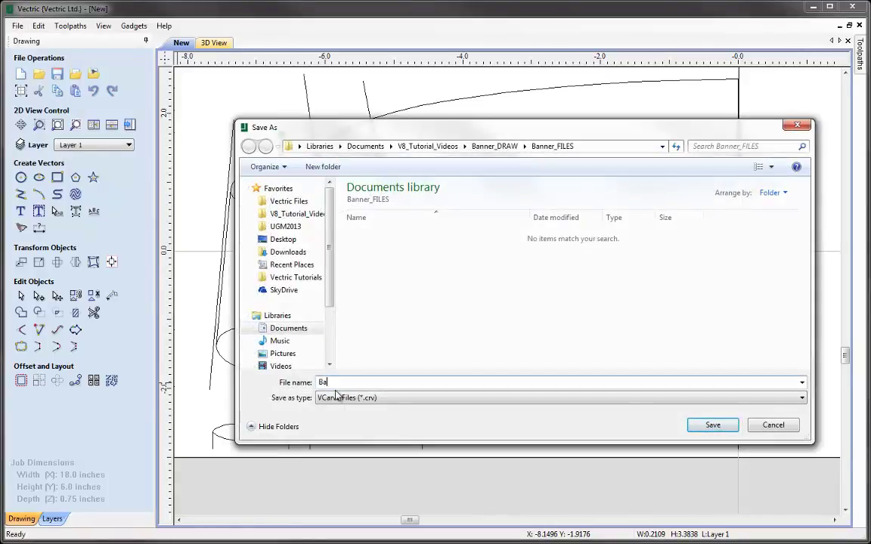
pyautogui.write('nner_VECTOR')
pyautogui.click(711, 424)
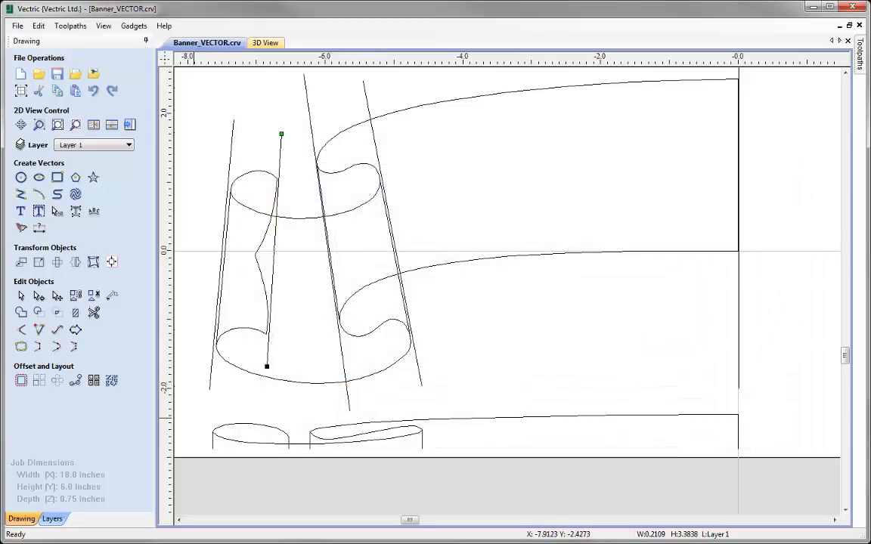